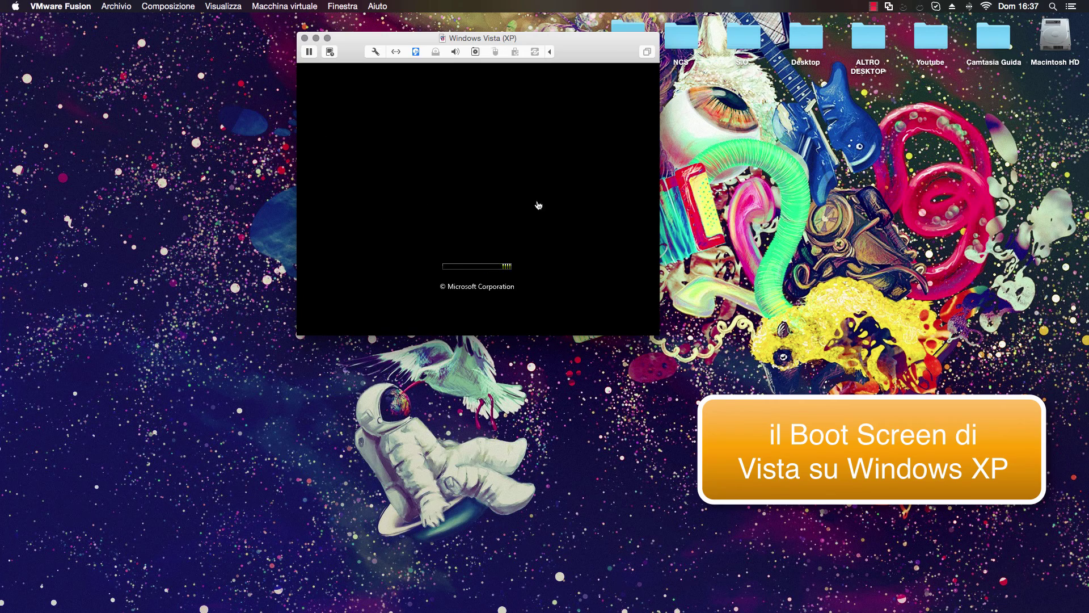
- Reposition the virtual machine window while the system boots, and continue from the login screen to the Windows desktop
left_click_drag(608, 44, 649, 65)
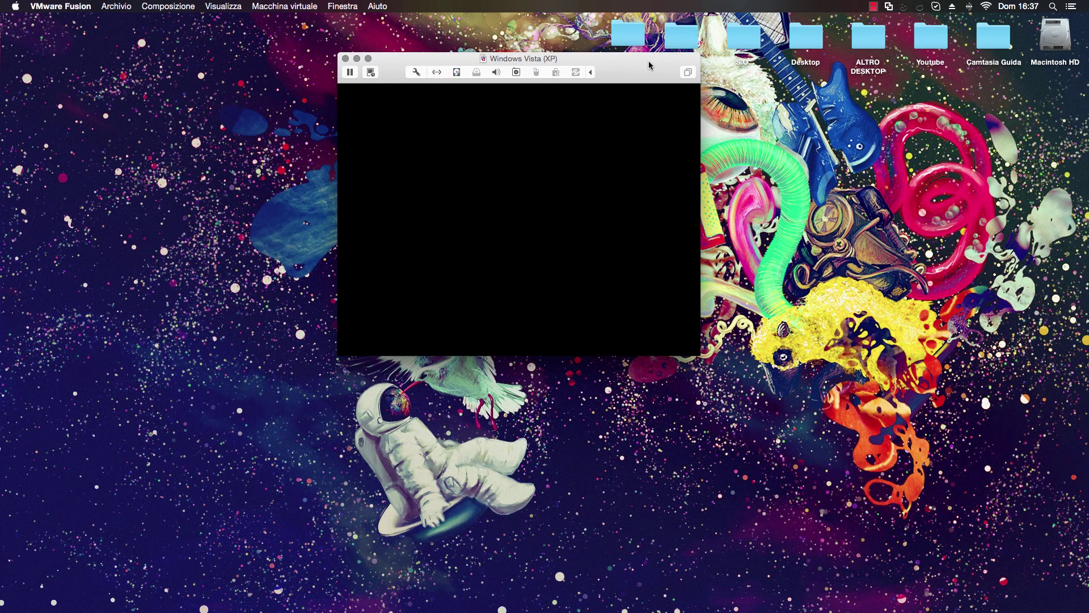
left_click_drag(567, 61, 311, 43)
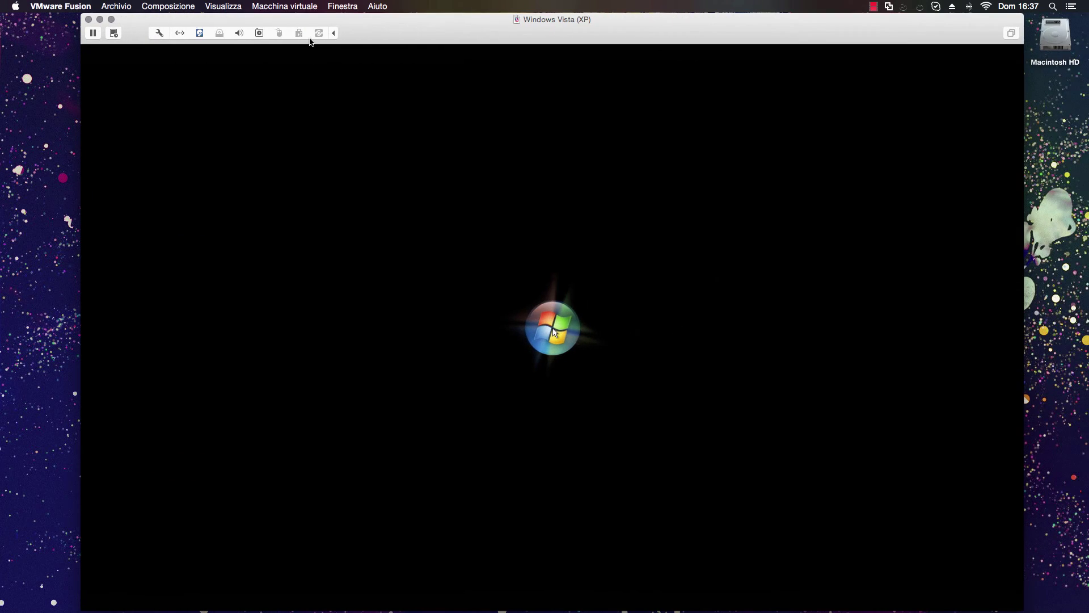
left_click_drag(496, 27, 515, 10)
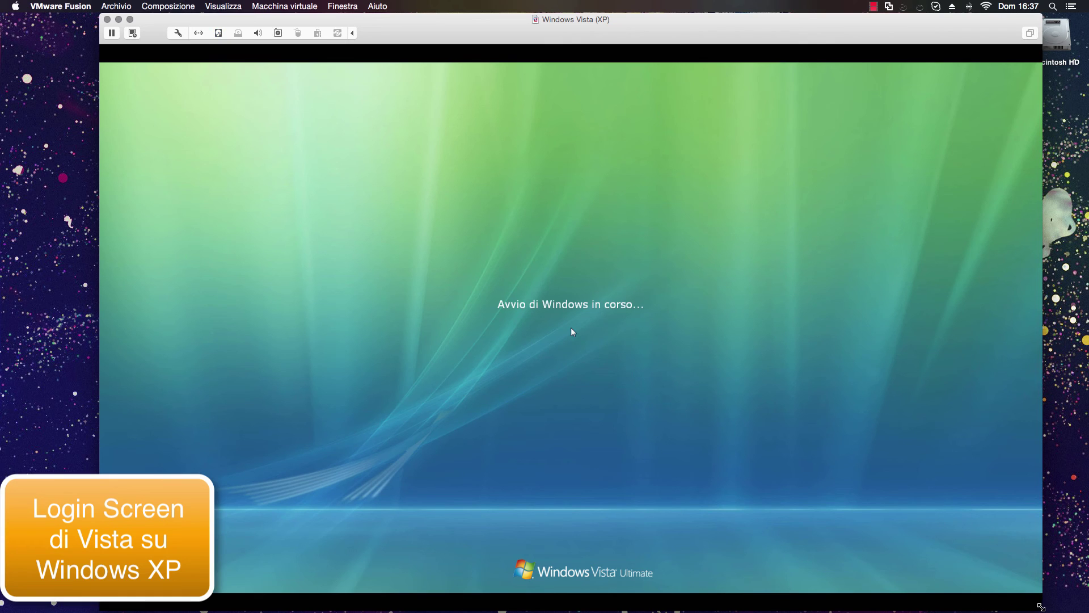
left_click(496, 311)
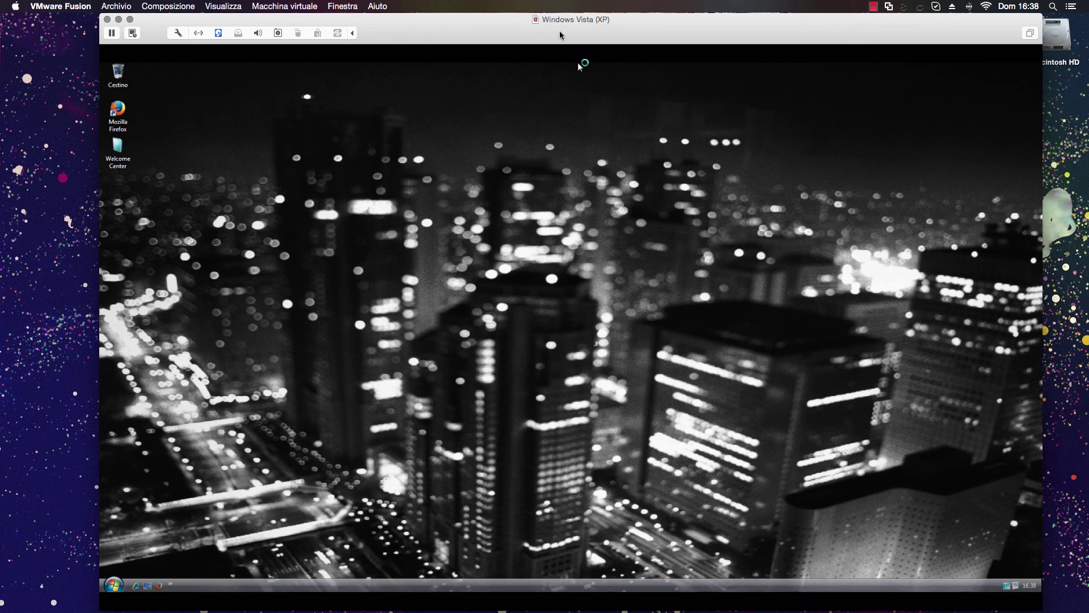
- Raise the sound volume and enlarge the virtual machine window to fill the host screen
key("XF86AudioRaiseVolume")
key("XF86AudioRaiseVolume")
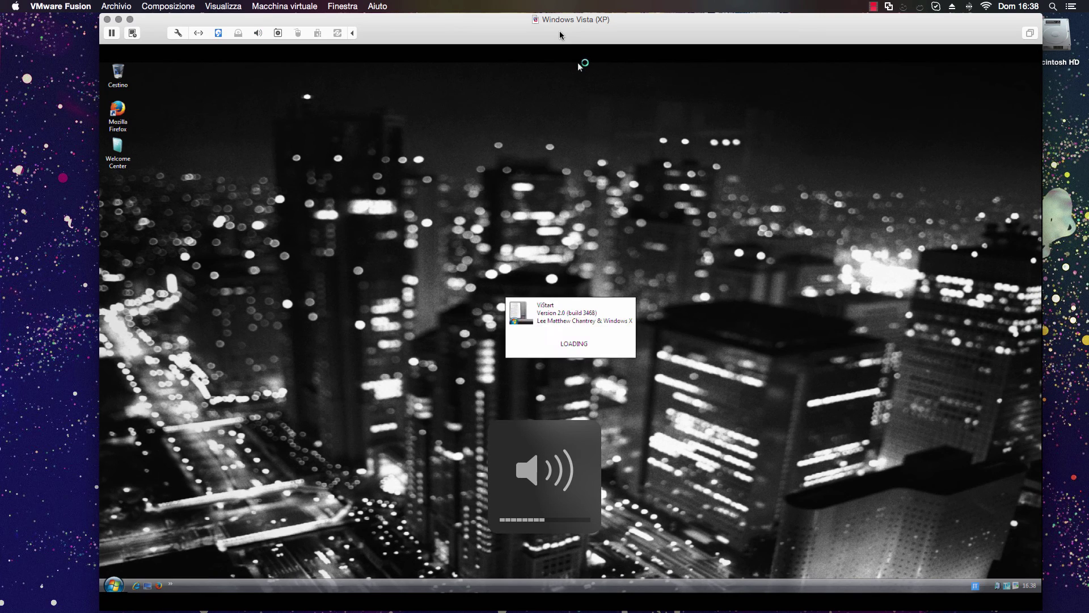
left_click(583, 62)
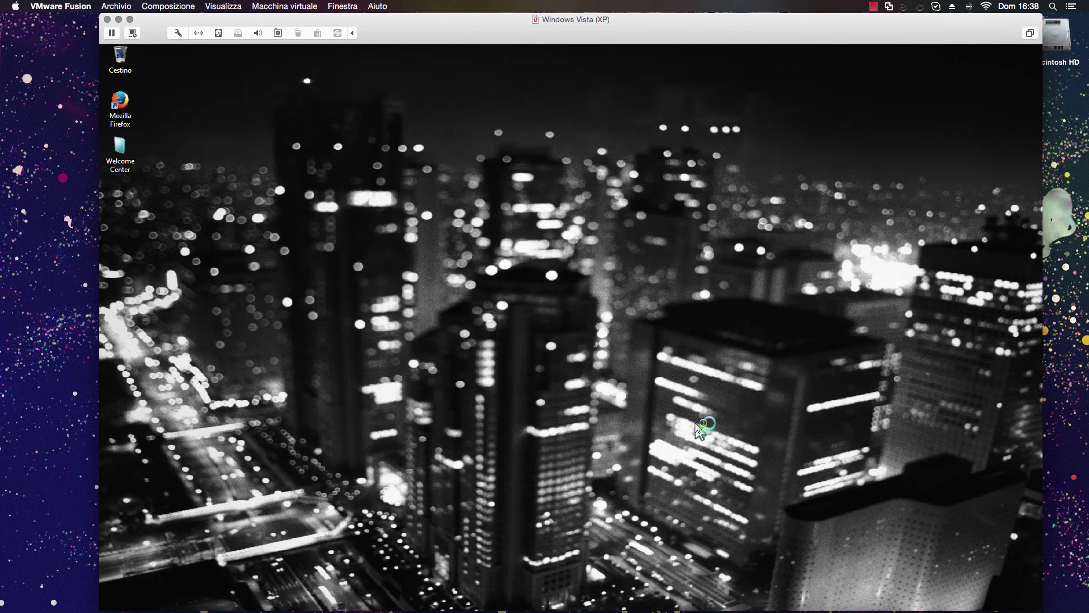
double_click(883, 18)
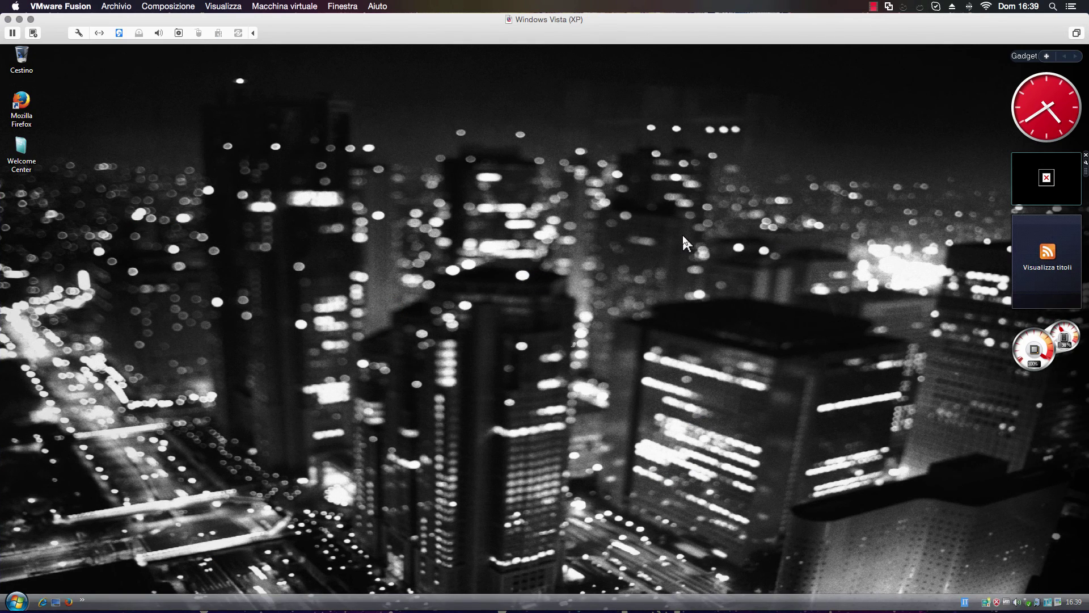
- Add a Note gadget to the sidebar from the gadget gallery and write "Vista Sidebar su Windows XP !!" on it
left_click(1047, 56)
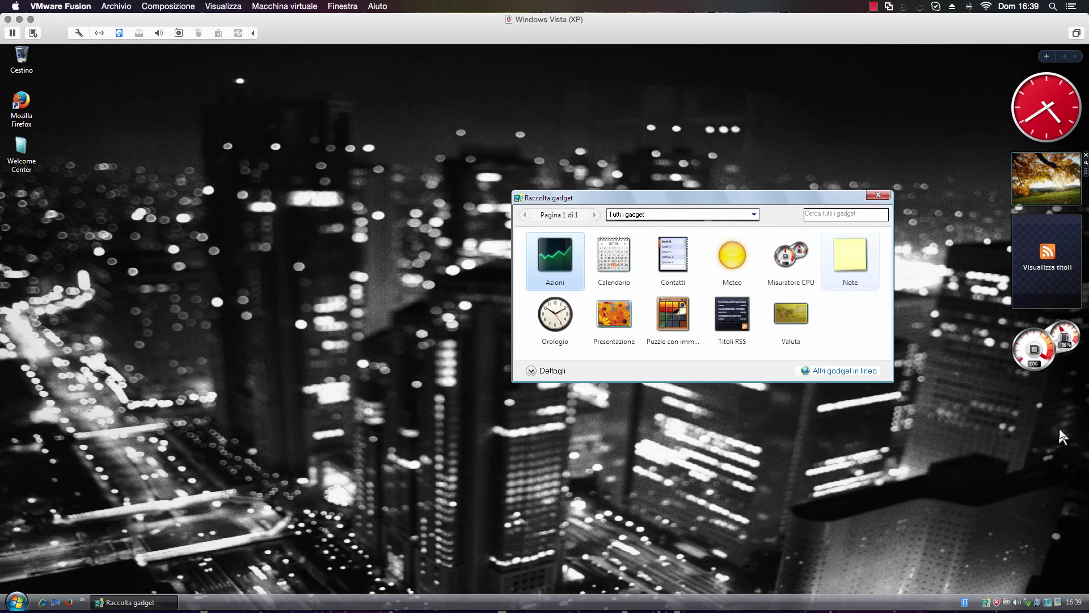
left_click(1033, 399)
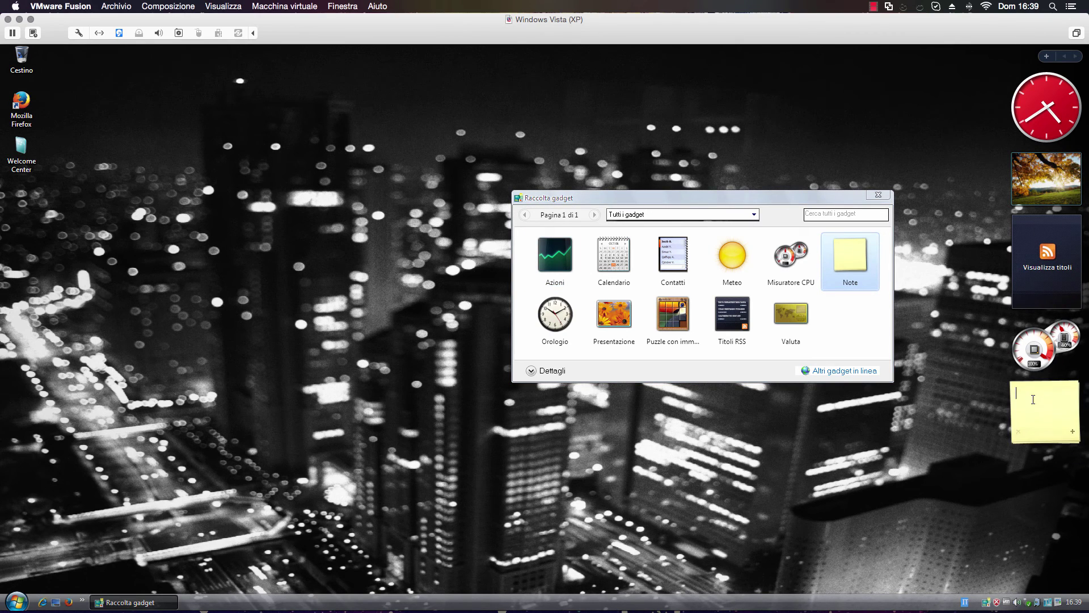
left_click(1030, 398)
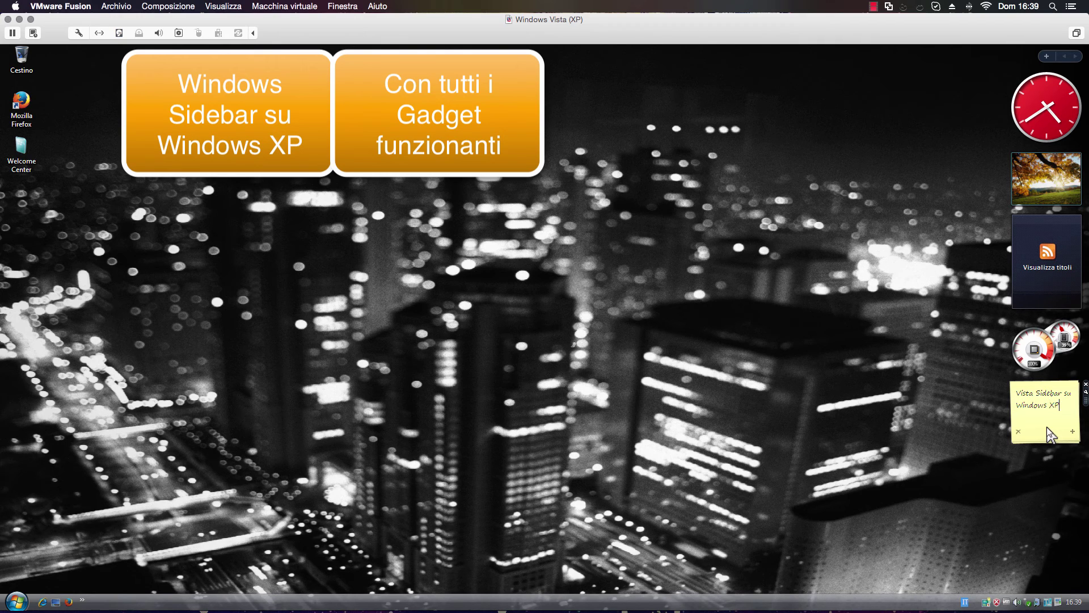
type("!!")
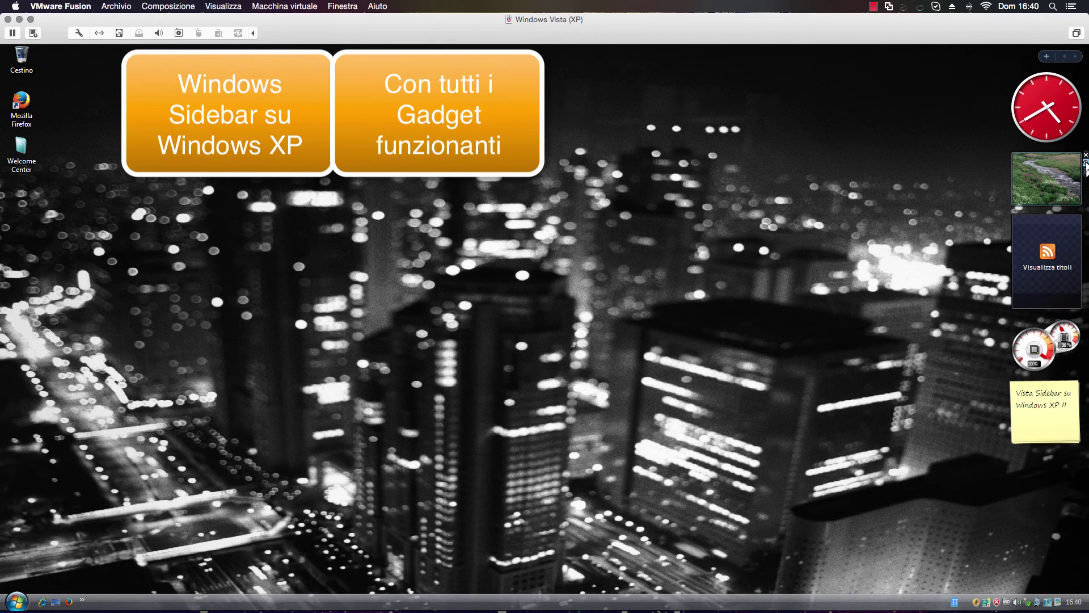
- Skip forward through several pictures in the sidebar's slideshow gadget
left_click(1052, 195)
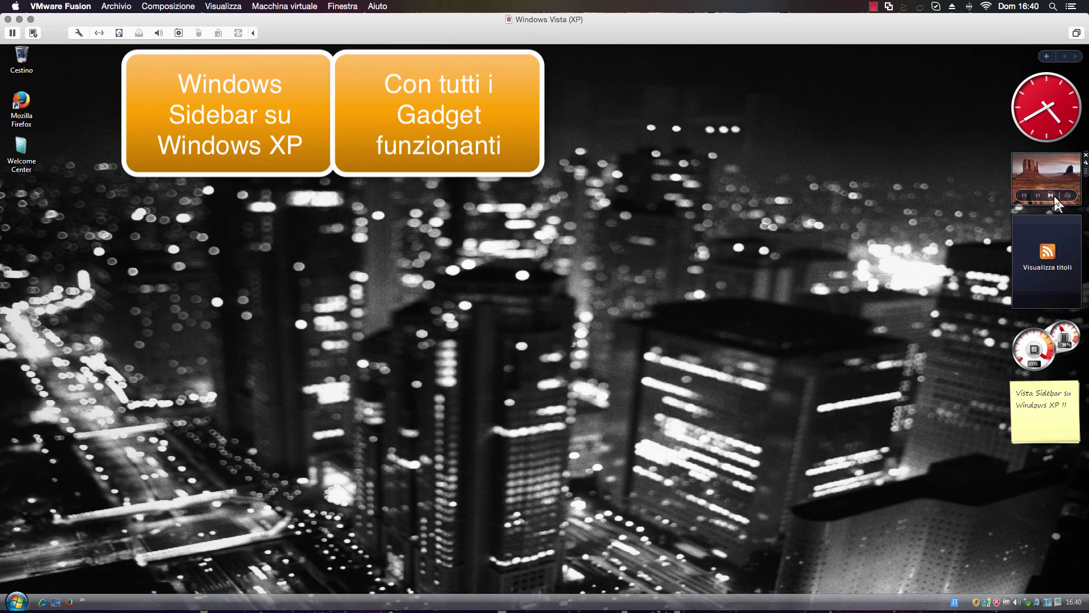
left_click(1053, 195)
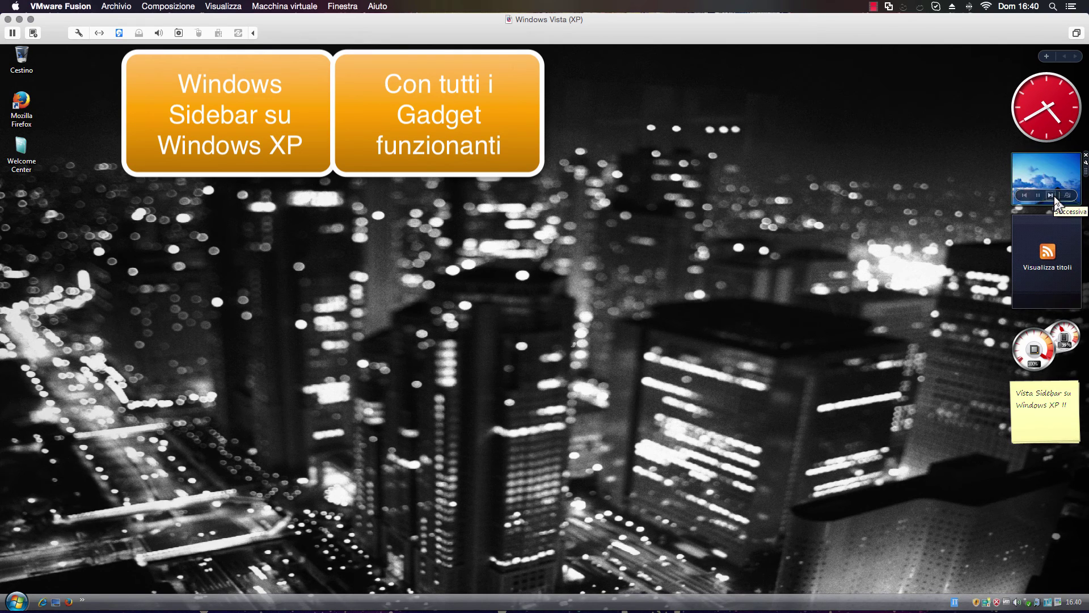
left_click(1052, 197)
left_click(1052, 196)
left_click(1052, 196)
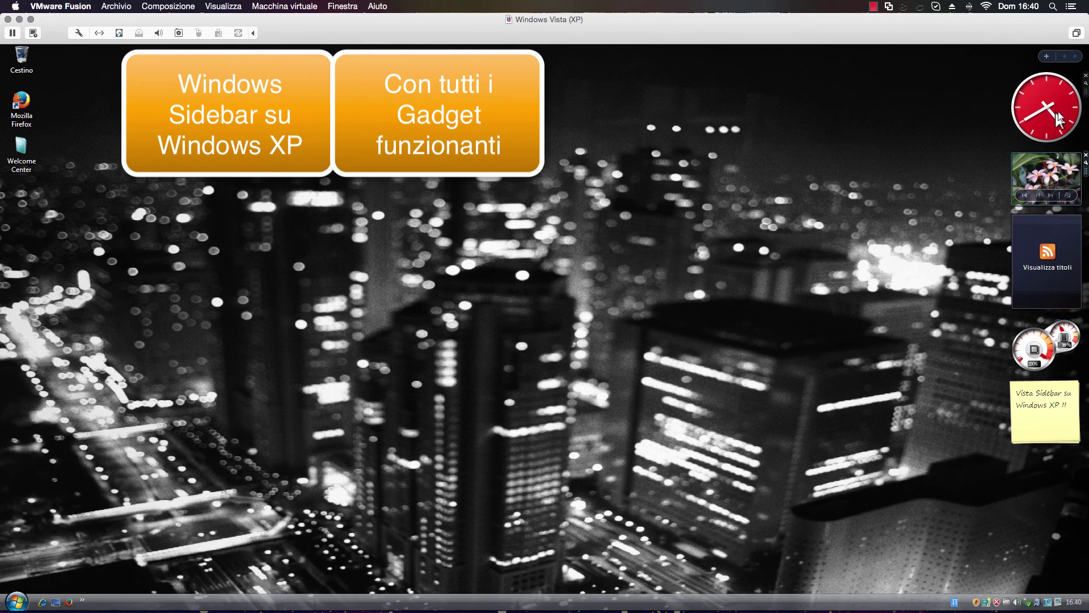
- Browse all eight face designs in the clock gadget's options and confirm the red face, number 6 of 8
left_click(1086, 83)
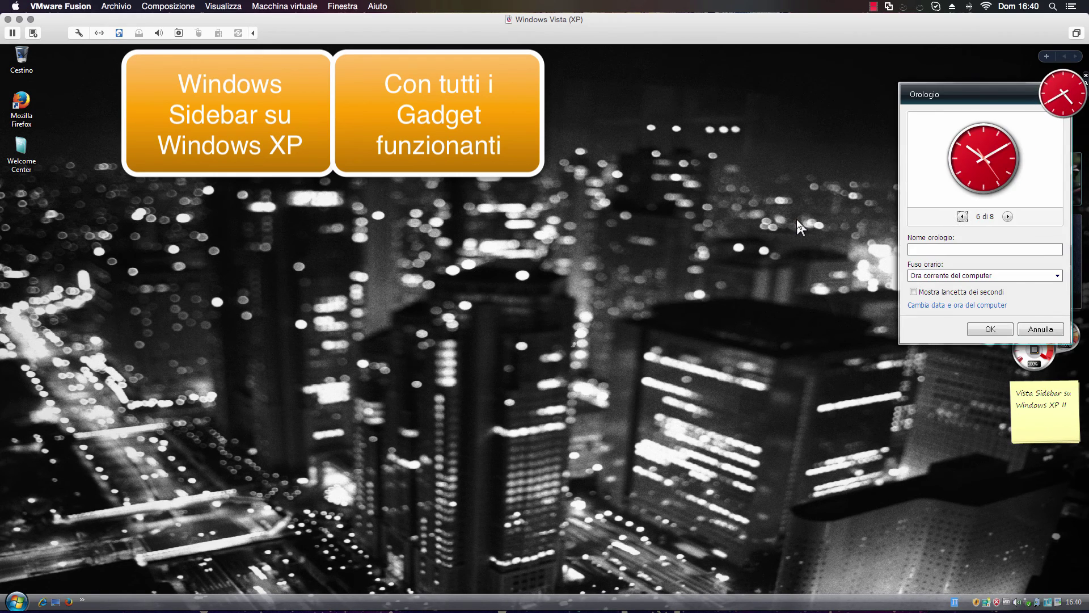
left_click(1008, 217)
left_click(1008, 216)
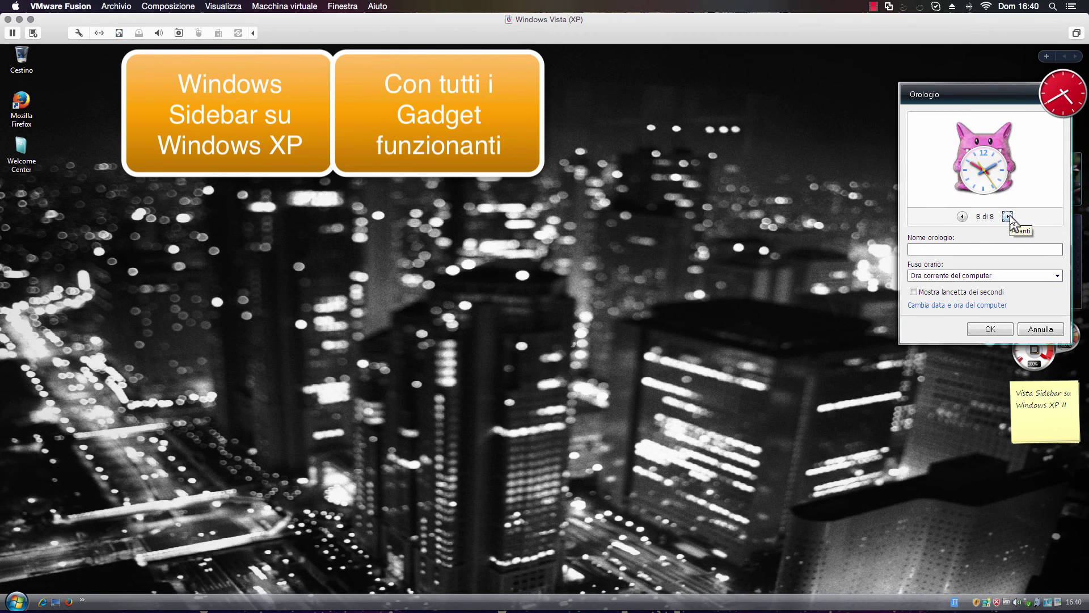
left_click(1009, 216)
left_click(1008, 217)
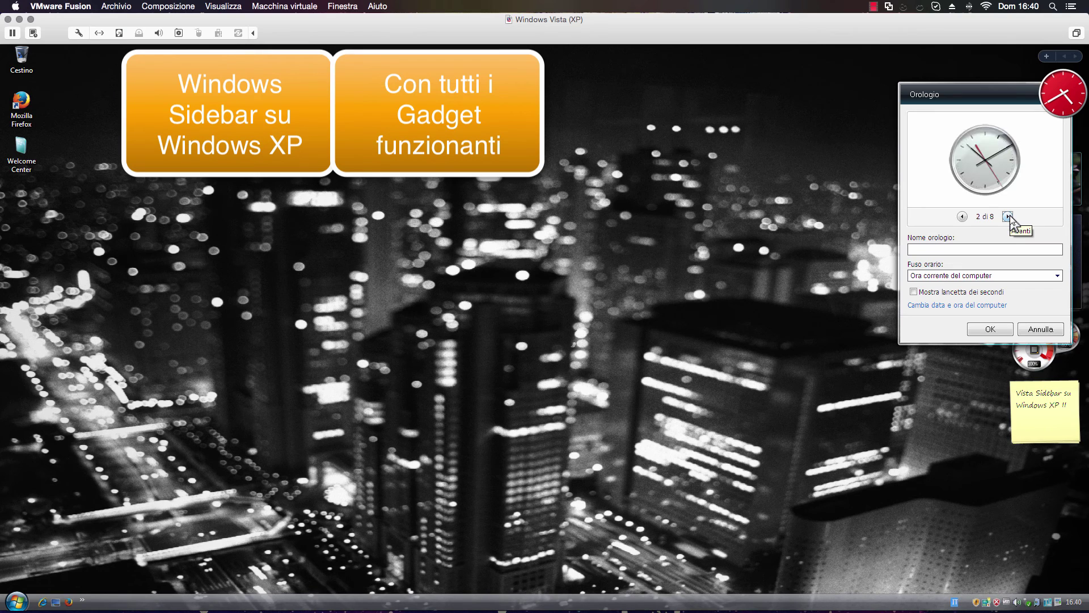
left_click(1008, 216)
left_click(1008, 217)
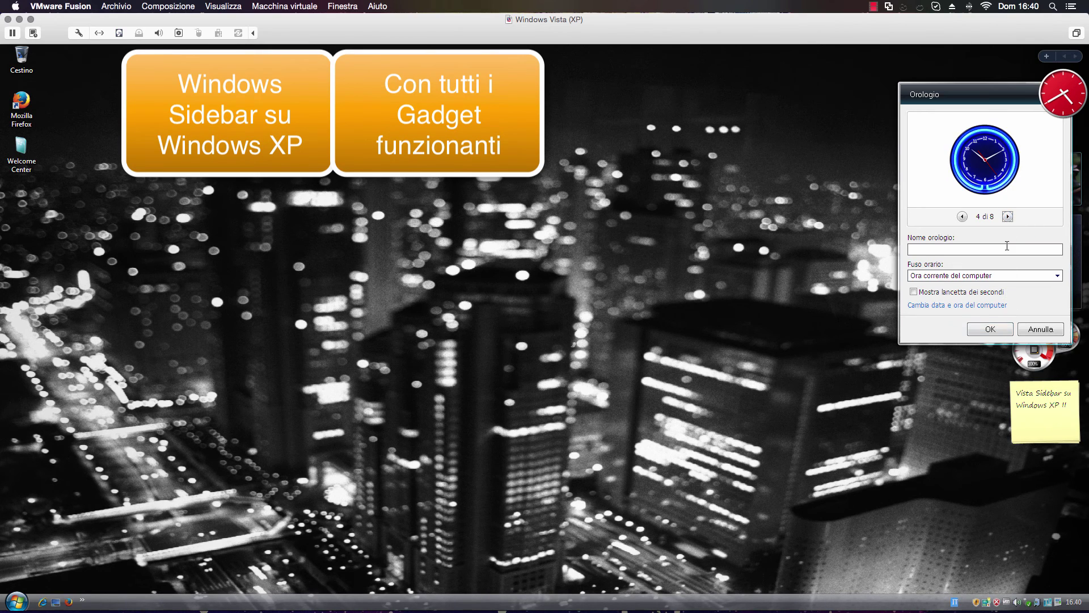
left_click(1009, 217)
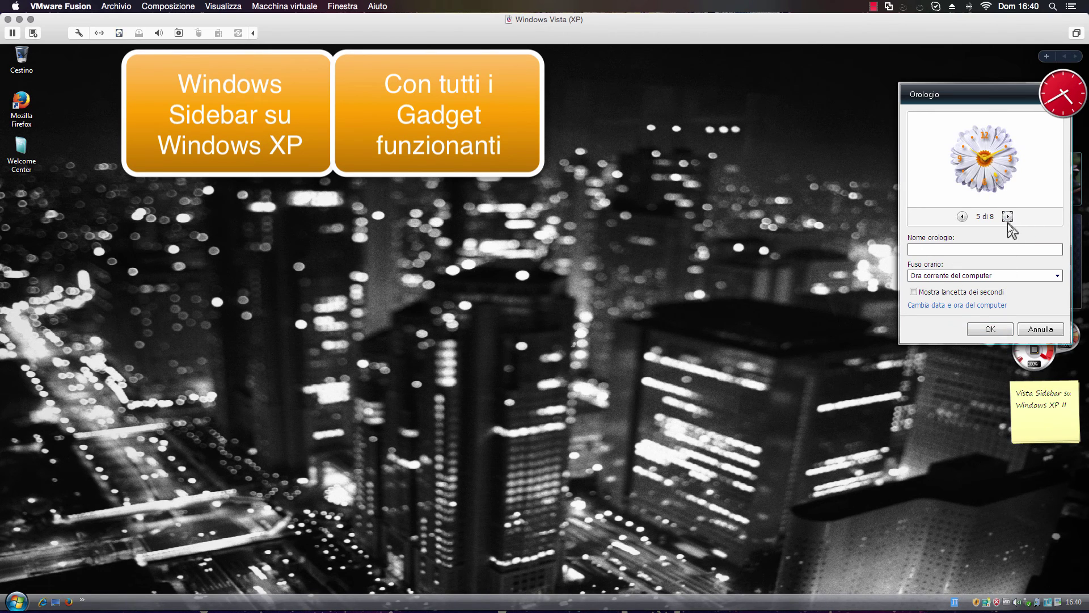
left_click(1008, 217)
left_click(990, 329)
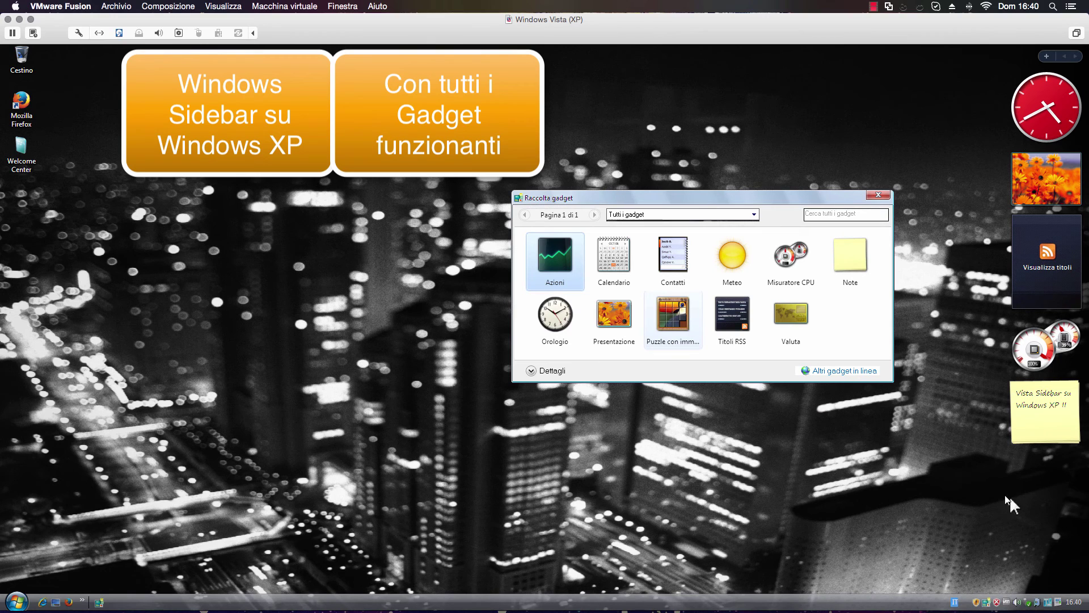
- Add the picture puzzle gadget to the sidebar below the note and close the gadget gallery
left_click_drag(1010, 496, 1046, 518)
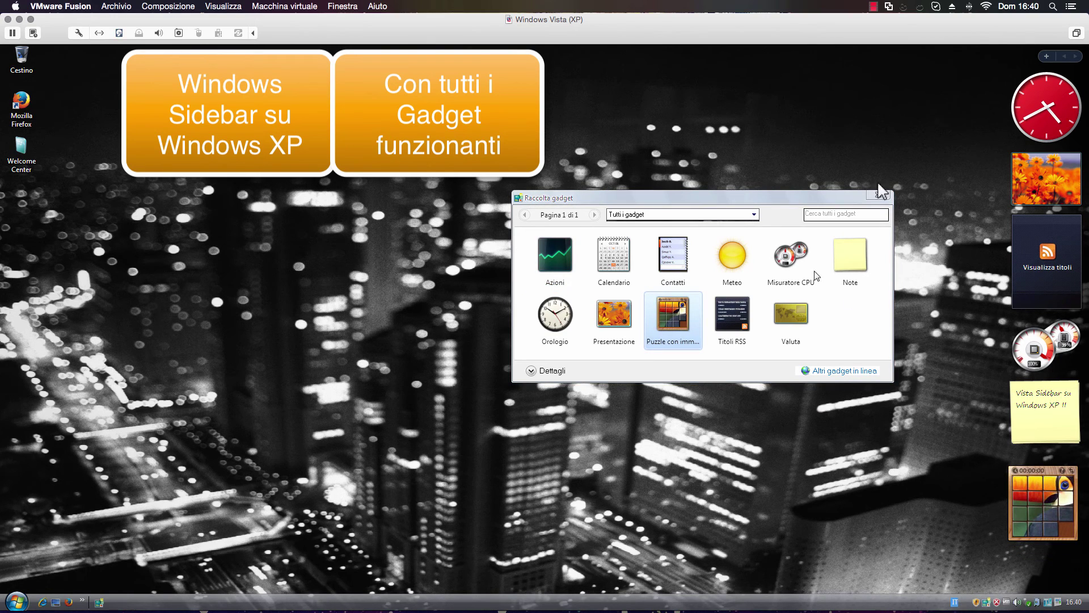
left_click(881, 195)
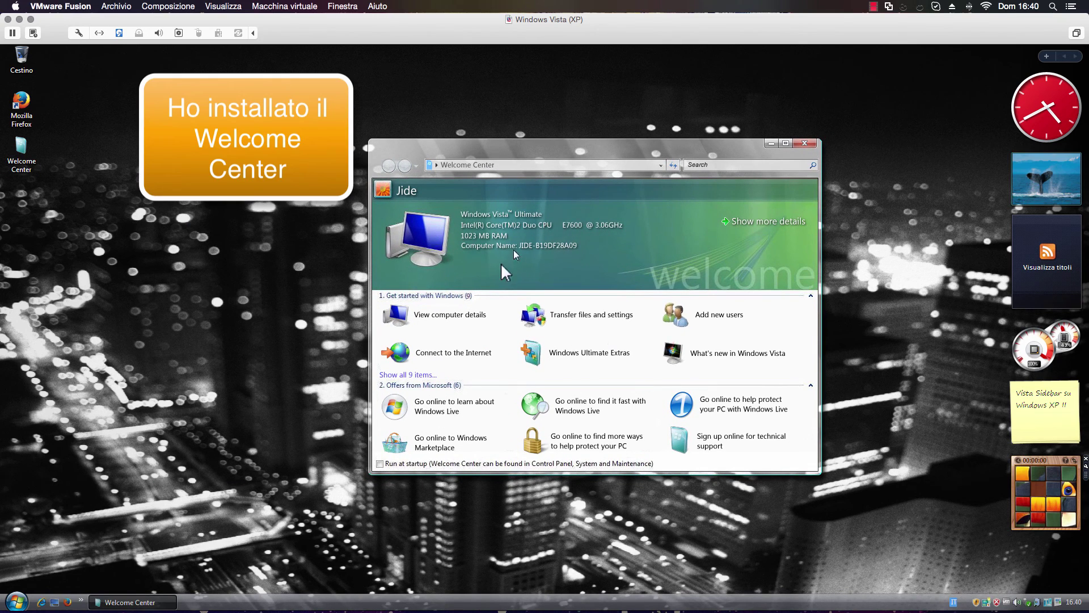
- View the Welcome Center's system details and task links, and close its window
left_click(21, 163)
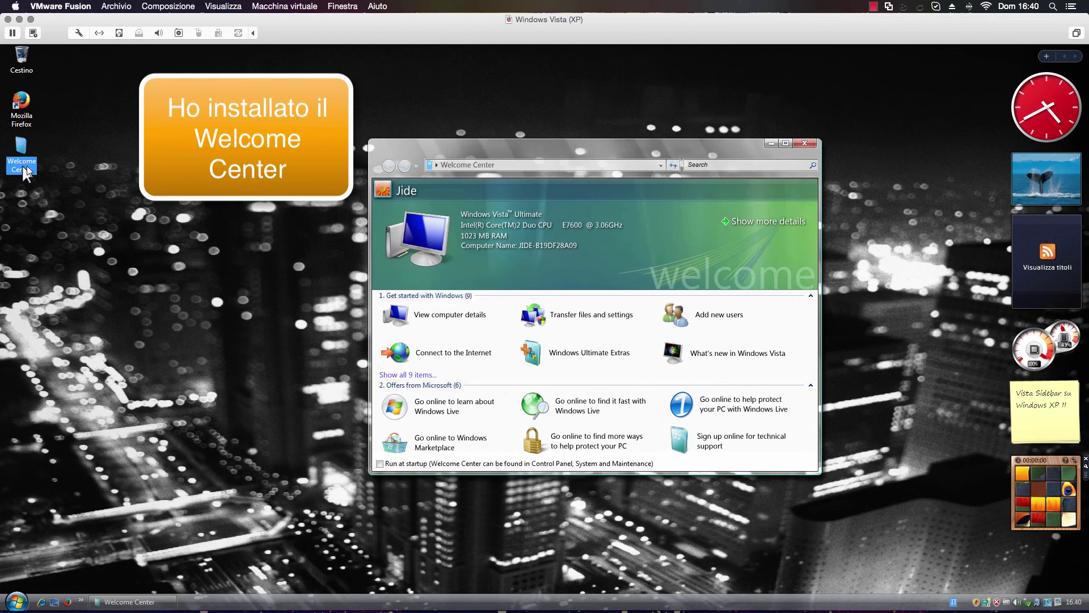
left_click(465, 236)
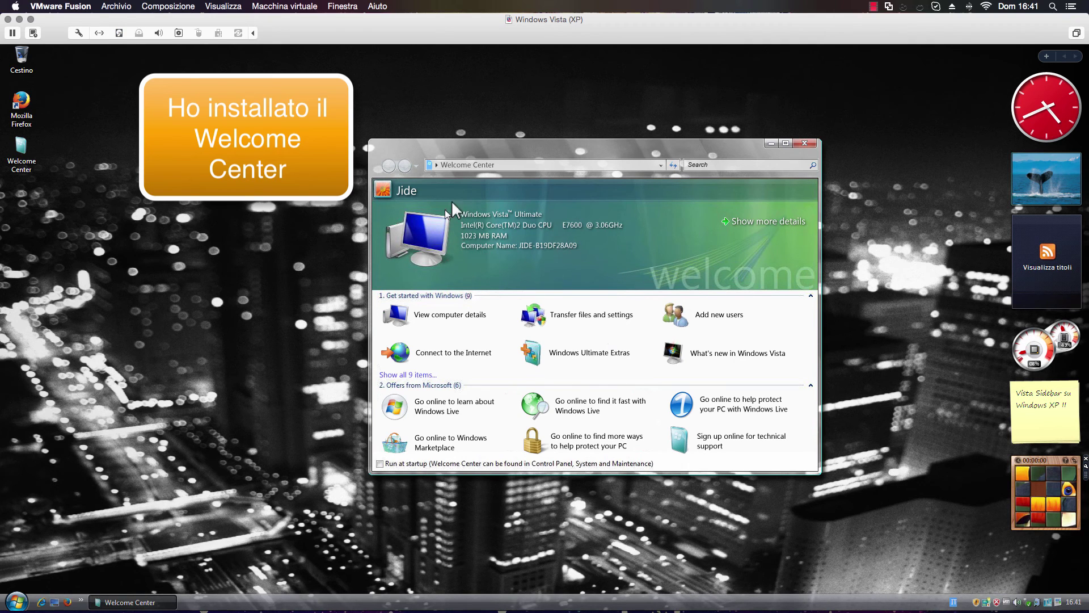
left_click(796, 146)
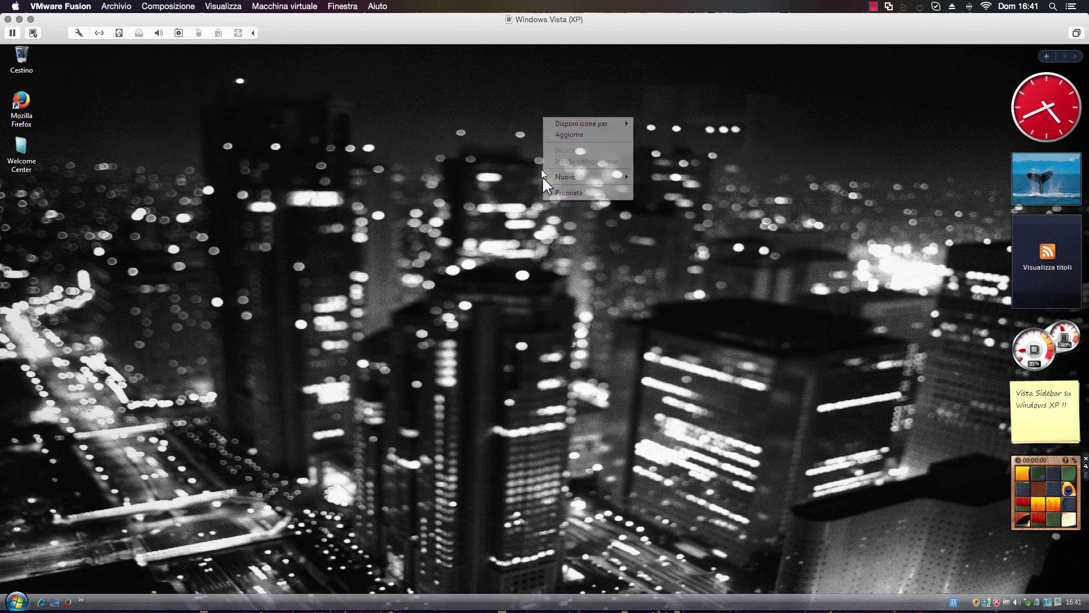
- Open the desktop's Personalization window, view the Window Color and Appearance settings, and cancel that dialog without changes
right_click(544, 117)
left_click(561, 194)
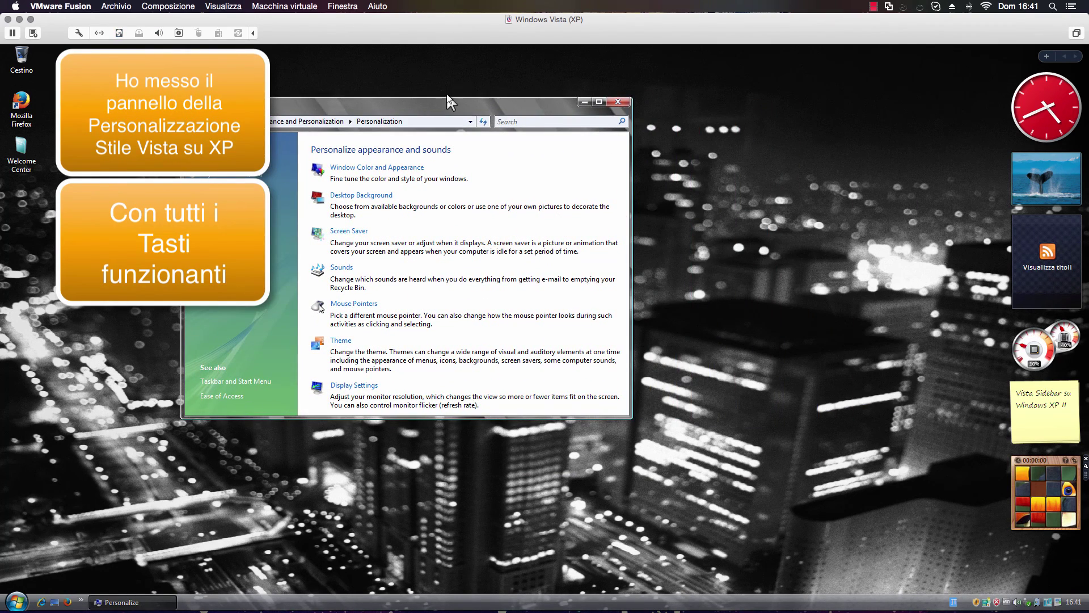
left_click(337, 168)
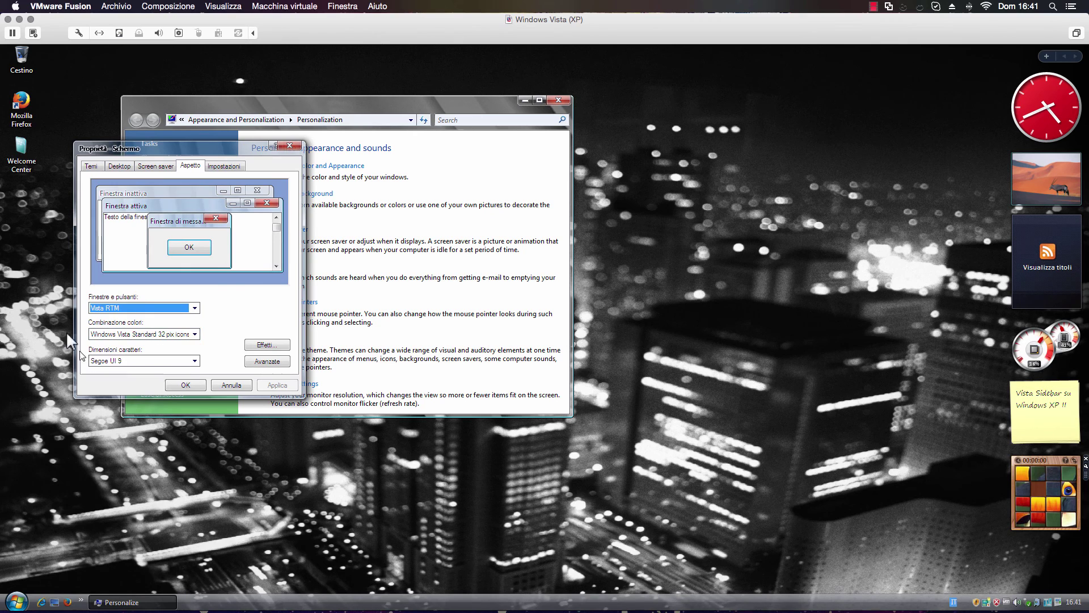
left_click(242, 386)
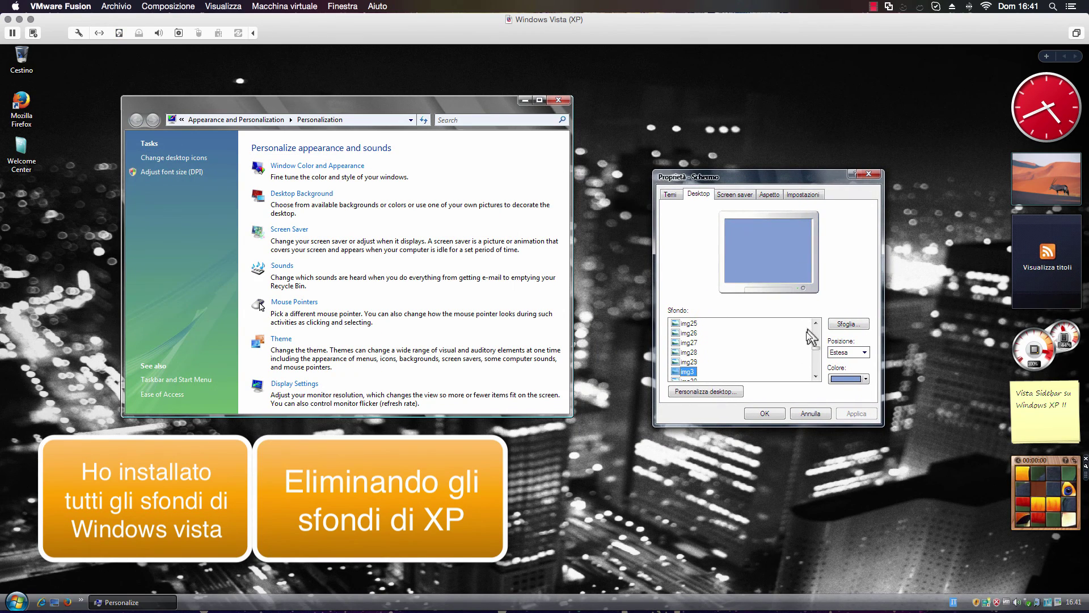
- Preview the img1 and img10 wallpapers in the display properties, trying img10 with the Estesa position
left_click(816, 323)
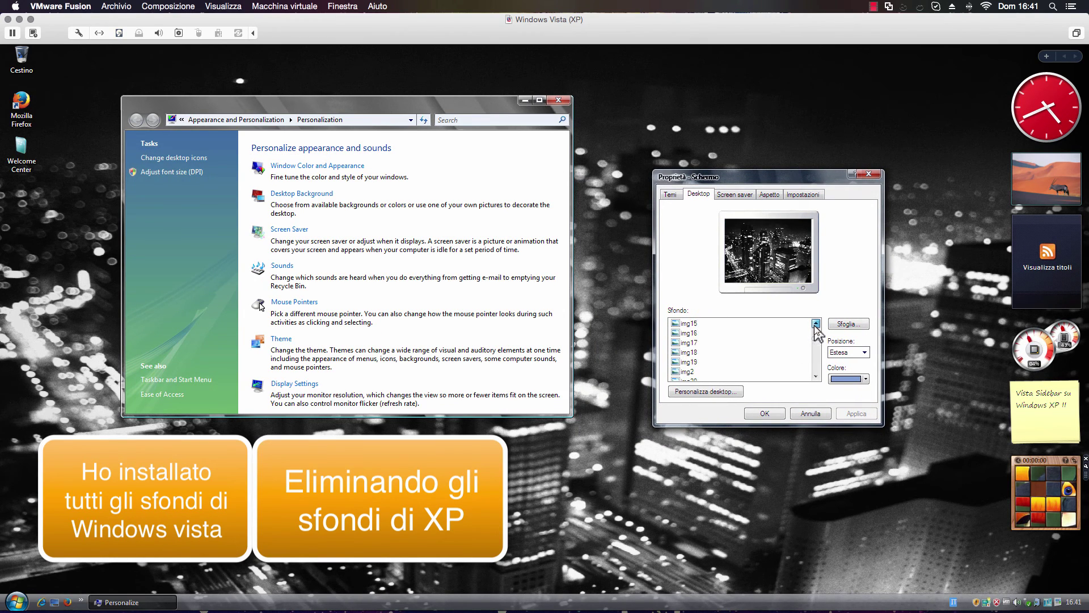
left_click(815, 323)
left_click(684, 352)
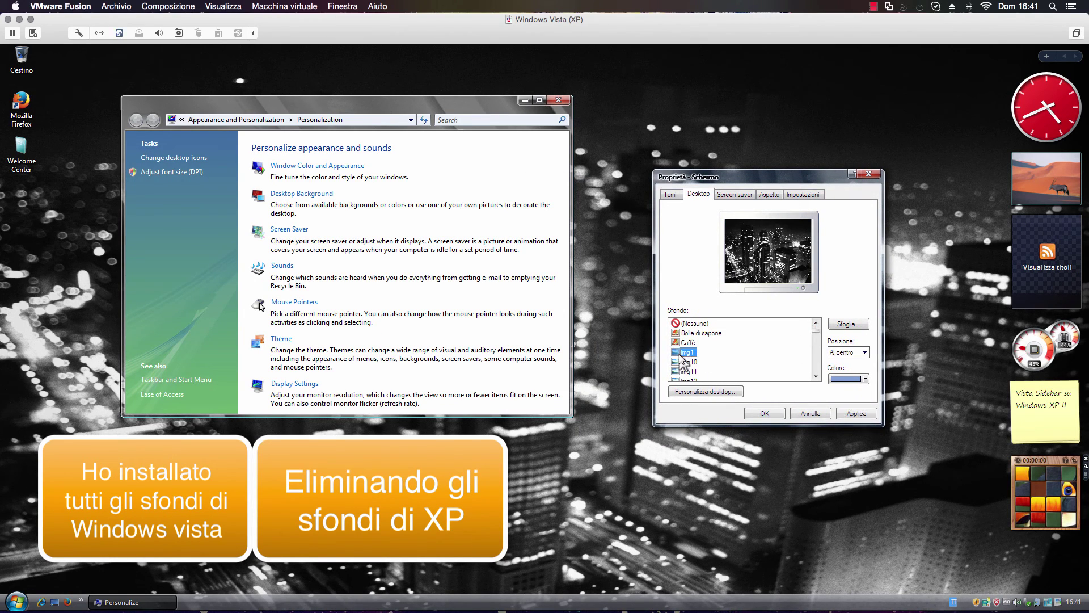
left_click(682, 360)
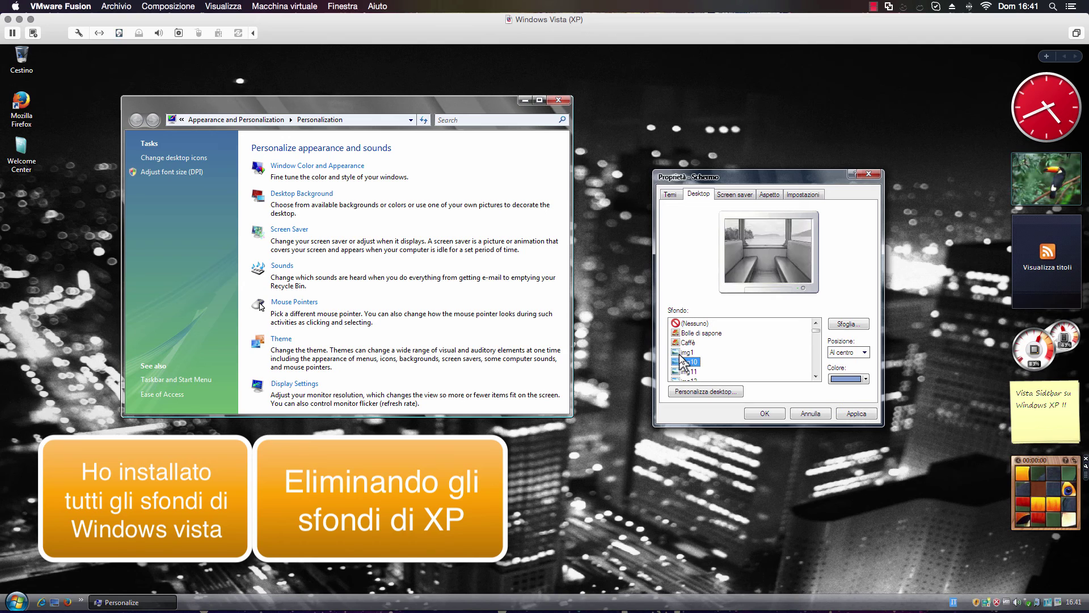
left_click(865, 353)
left_click(854, 377)
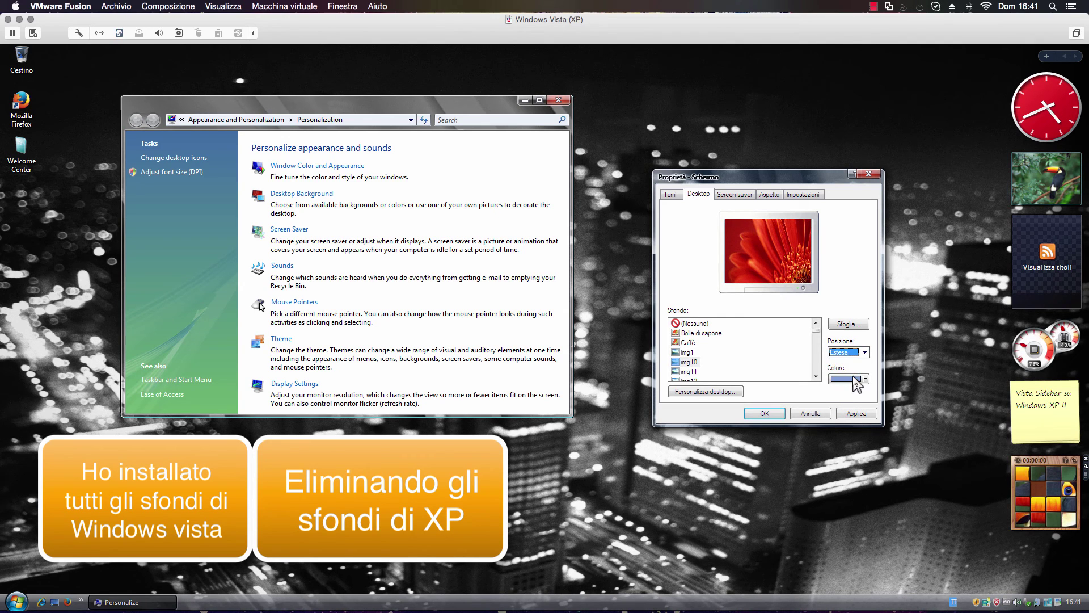
- Preview further Vista wallpapers in the background list, including img11, img22 and img32
left_click(689, 371)
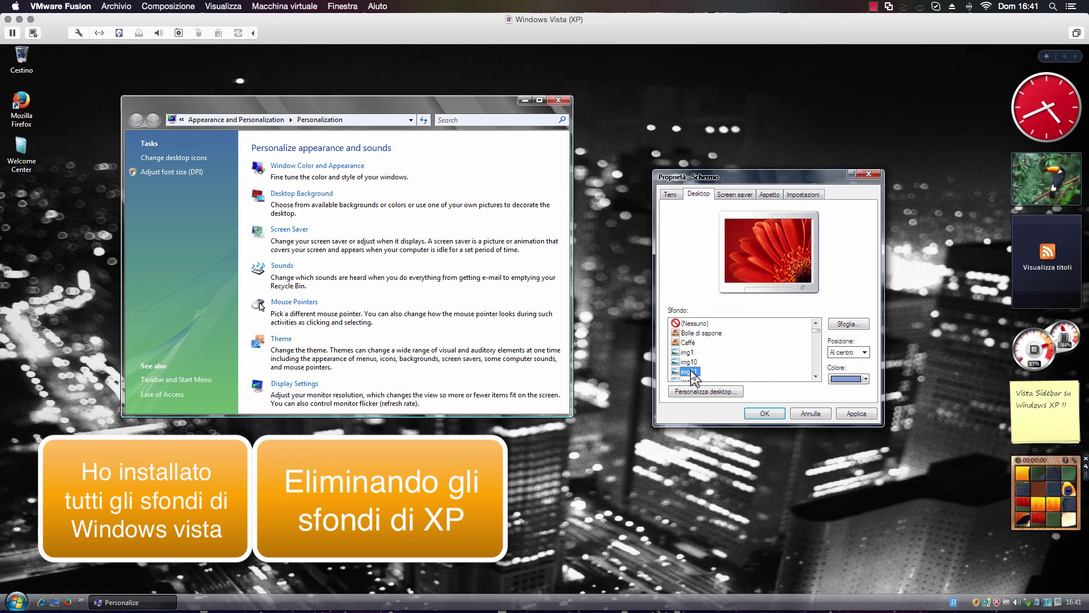
scroll(693, 374, "down", 4)
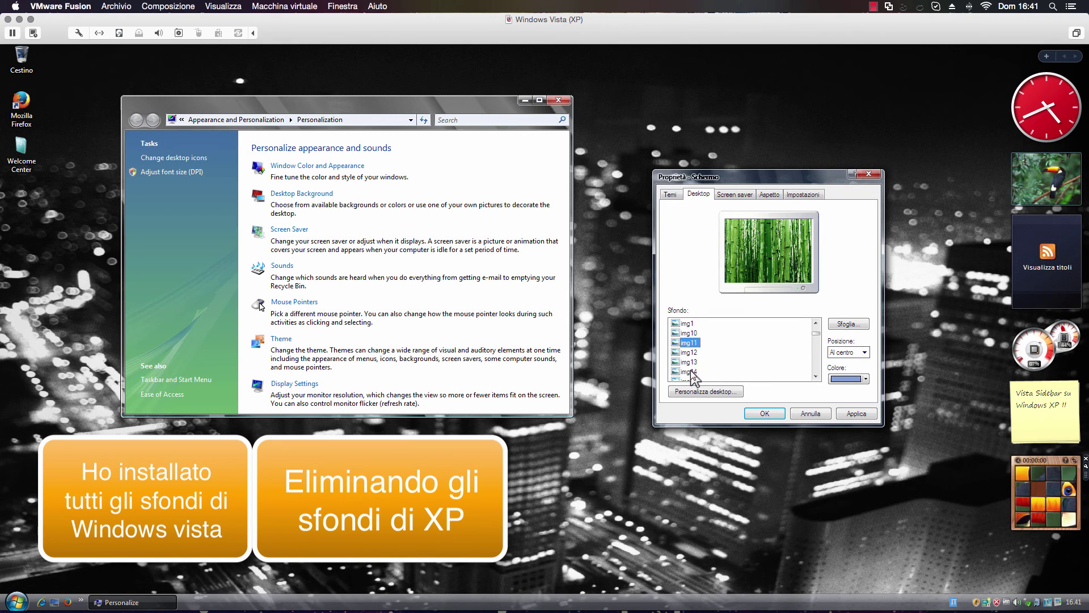
left_click(691, 372)
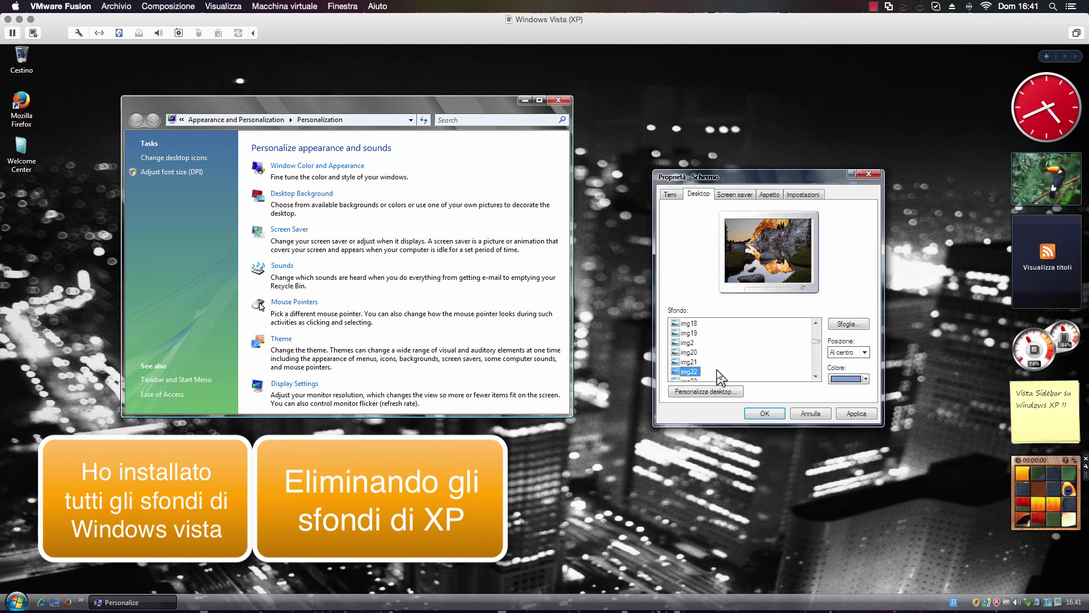
scroll(716, 370, "down", 2)
scroll(696, 365, "down", 2)
left_click(696, 362)
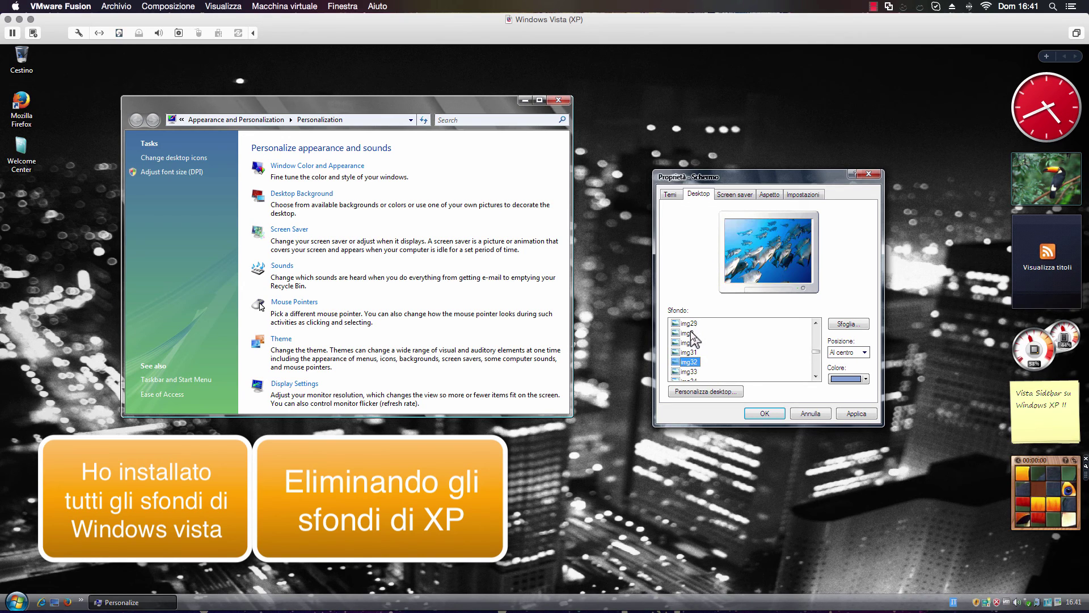
- Preview the neighbouring wallpapers img3, img30, img31 and img29 in the background list
left_click(690, 333)
left_click(690, 342)
left_click(689, 352)
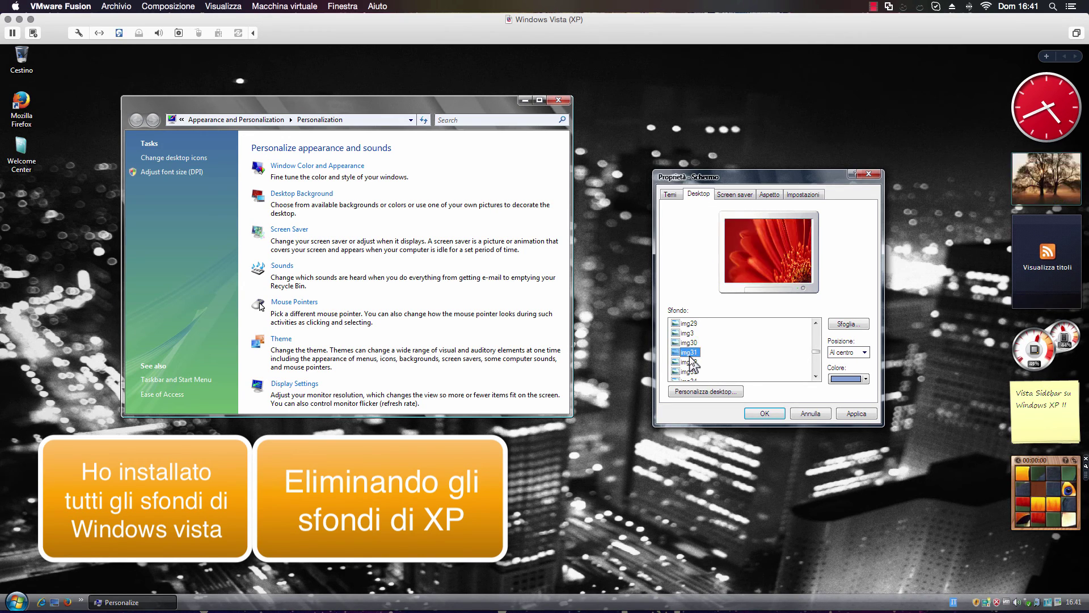
left_click(690, 333)
scroll(690, 341, "down", 1)
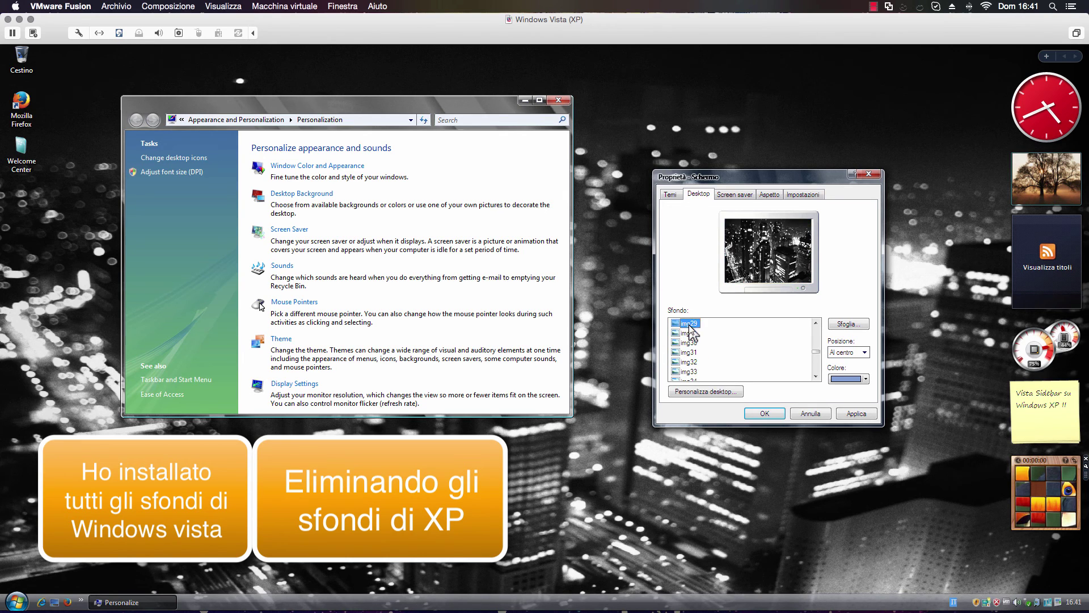
left_click(692, 348)
- Preview the last numbered wallpapers in the list one by one, from img9 back to img4
scroll(695, 354, "down", 3)
left_click(693, 342)
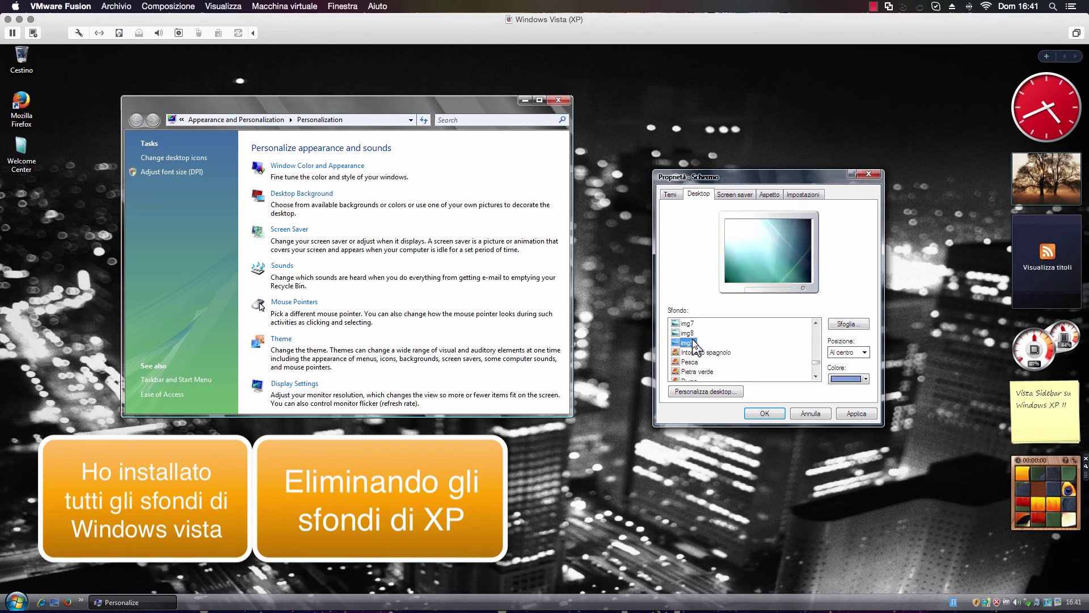
left_click(688, 333)
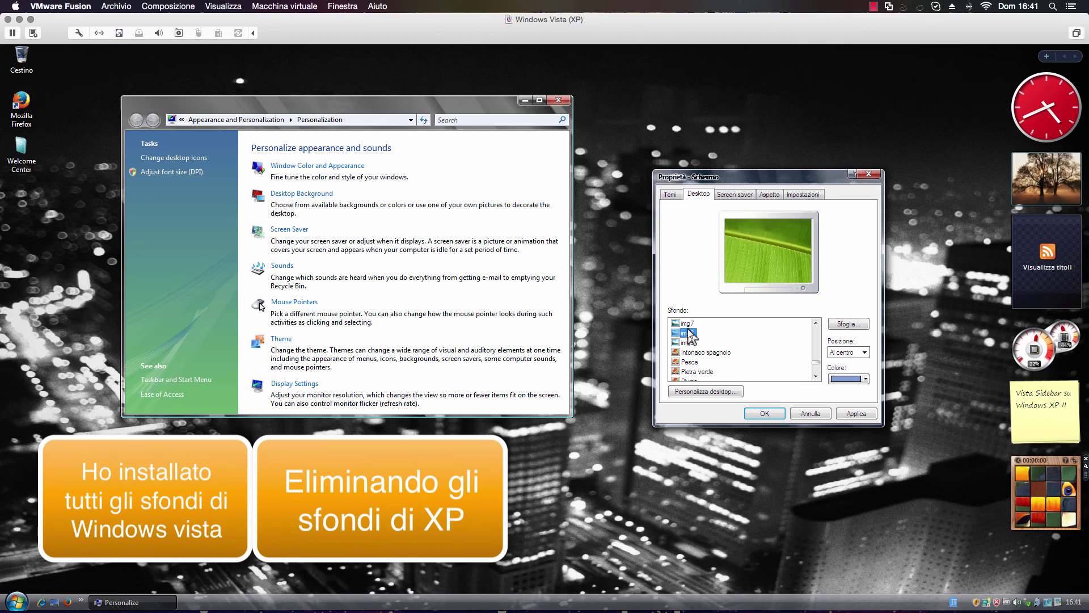
left_click(687, 323)
key("Up")
key("Up")
key("Up")
key("Up")
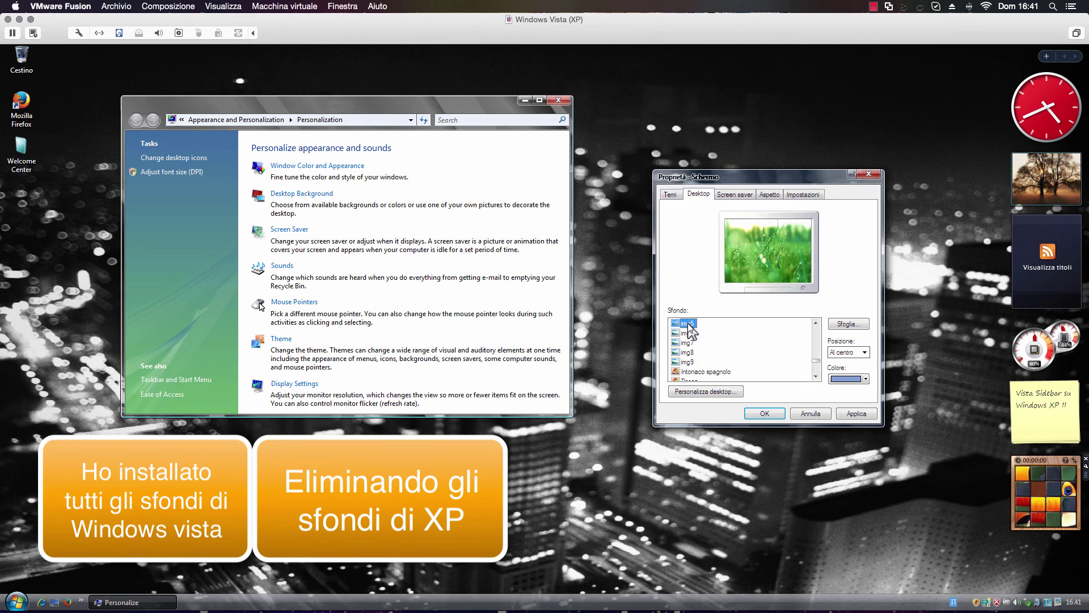
key("Down")
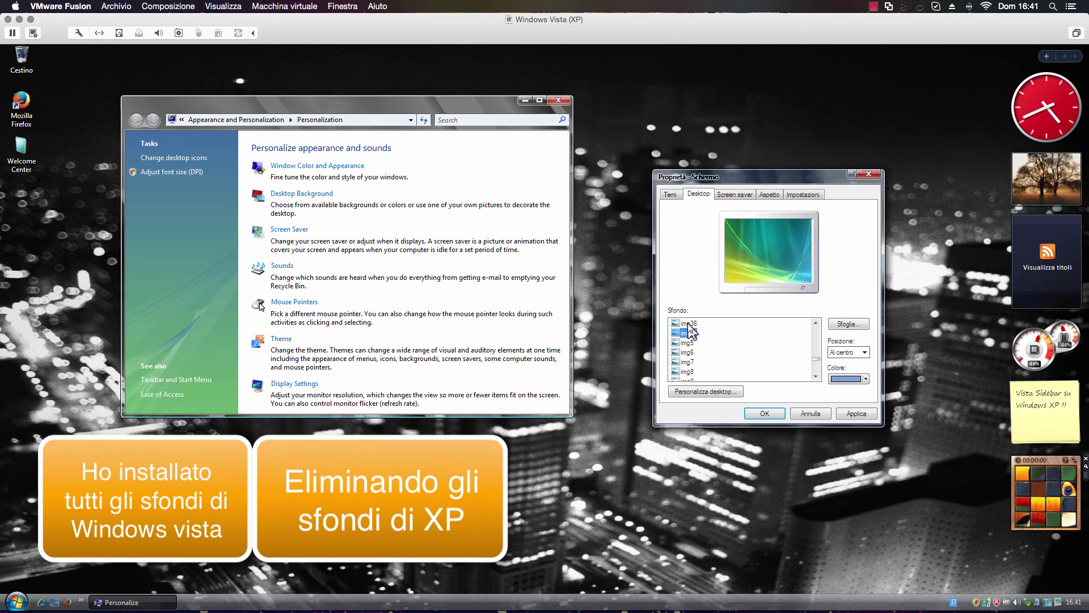
- Apply img36 as the desktop background with the Estesa position, and close the Personalization and display properties windows
key("Up")
left_click(863, 352)
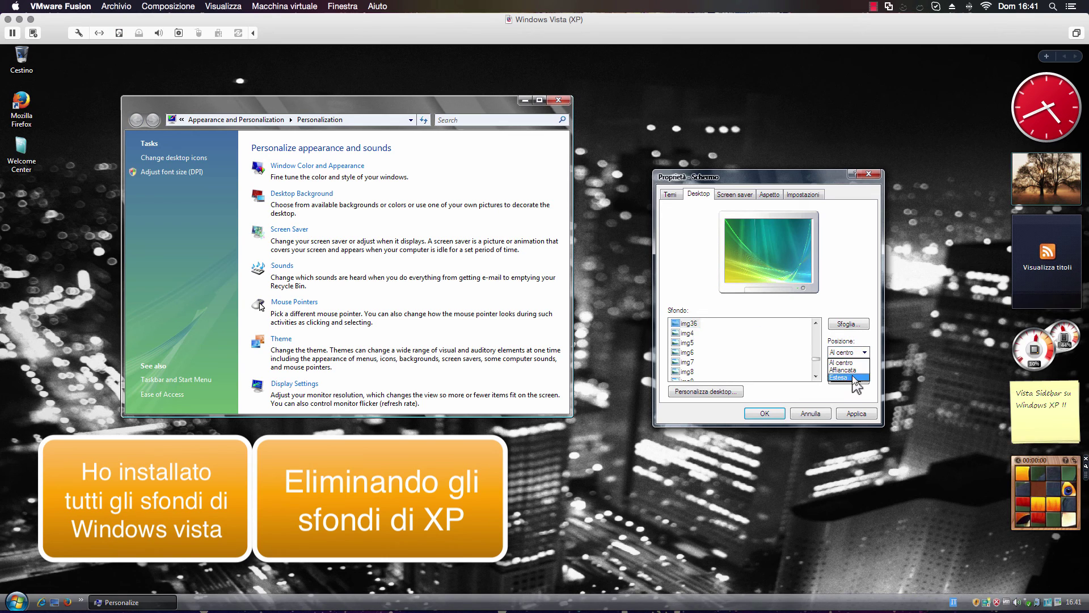
left_click(845, 382)
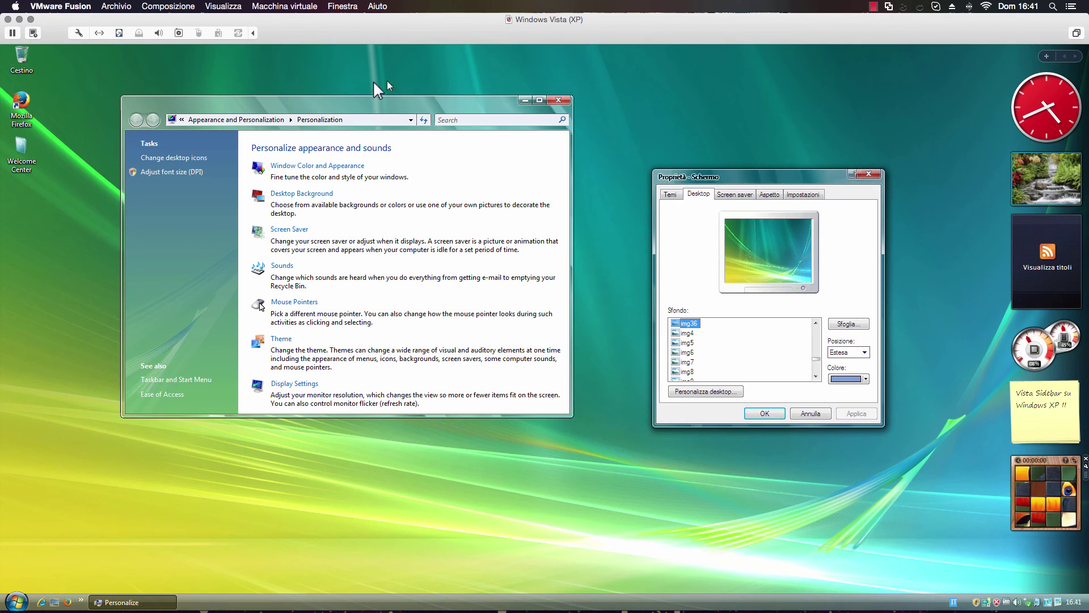
left_click(558, 100)
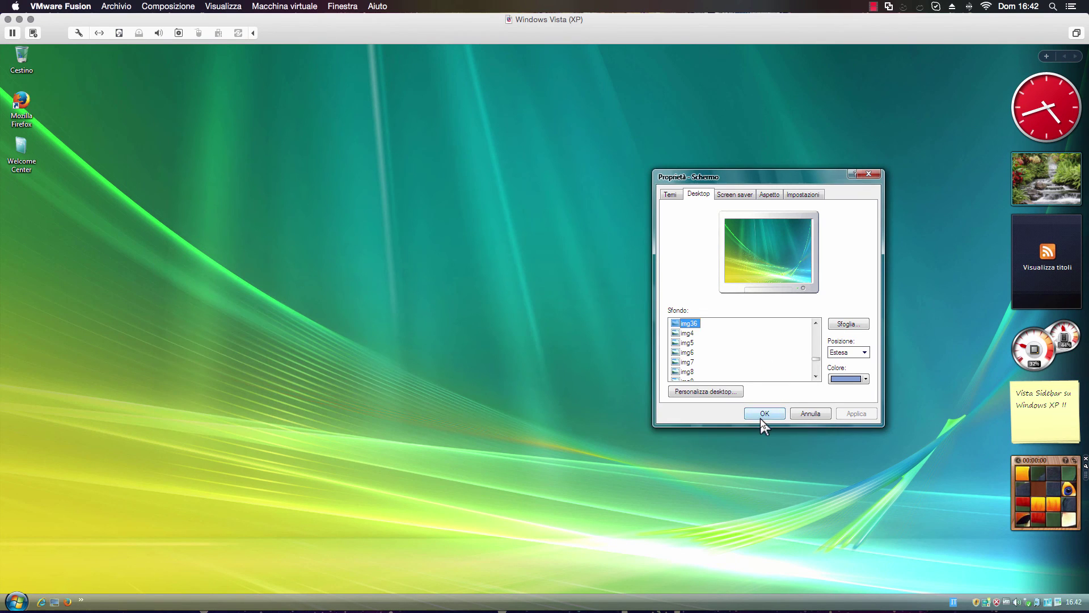
left_click(760, 414)
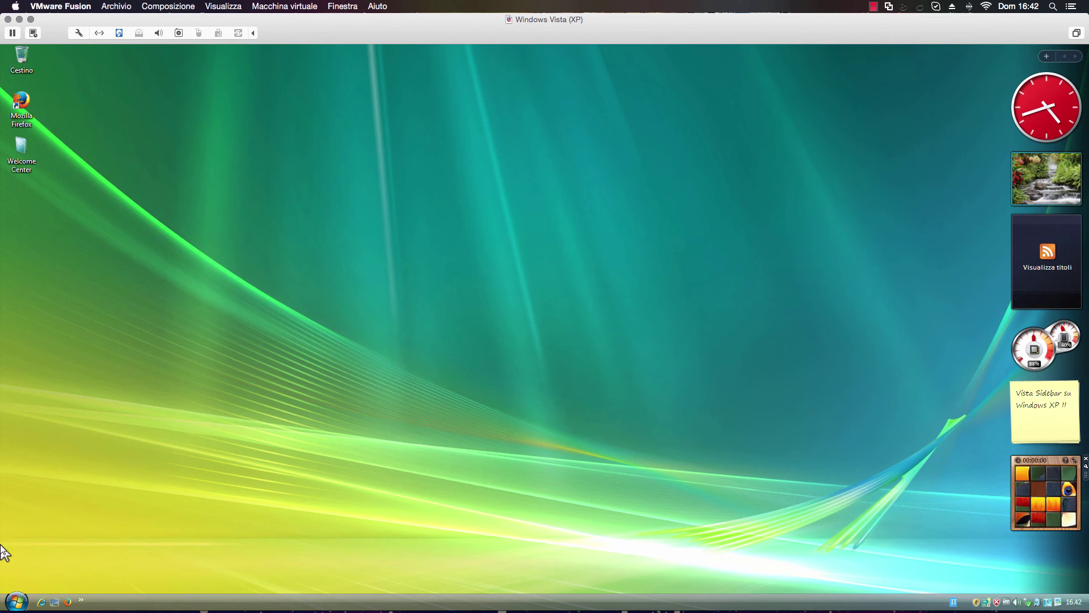
- Open the Computer window and move it to the middle of the desktop
left_click(16, 603)
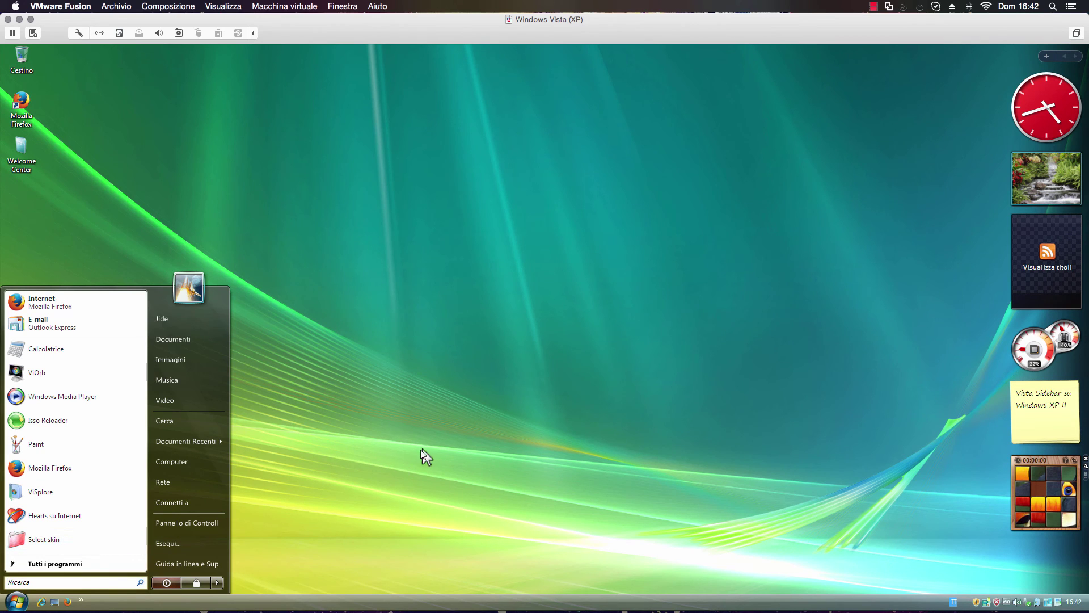
left_click(195, 460)
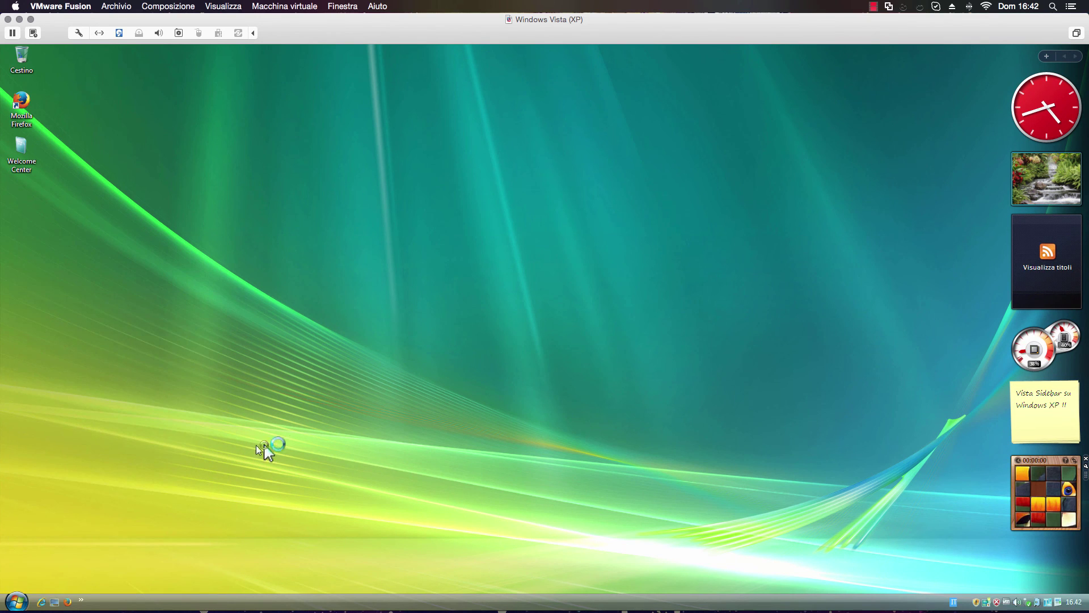
left_click_drag(187, 65, 546, 117)
left_click_drag(348, 112, 468, 153)
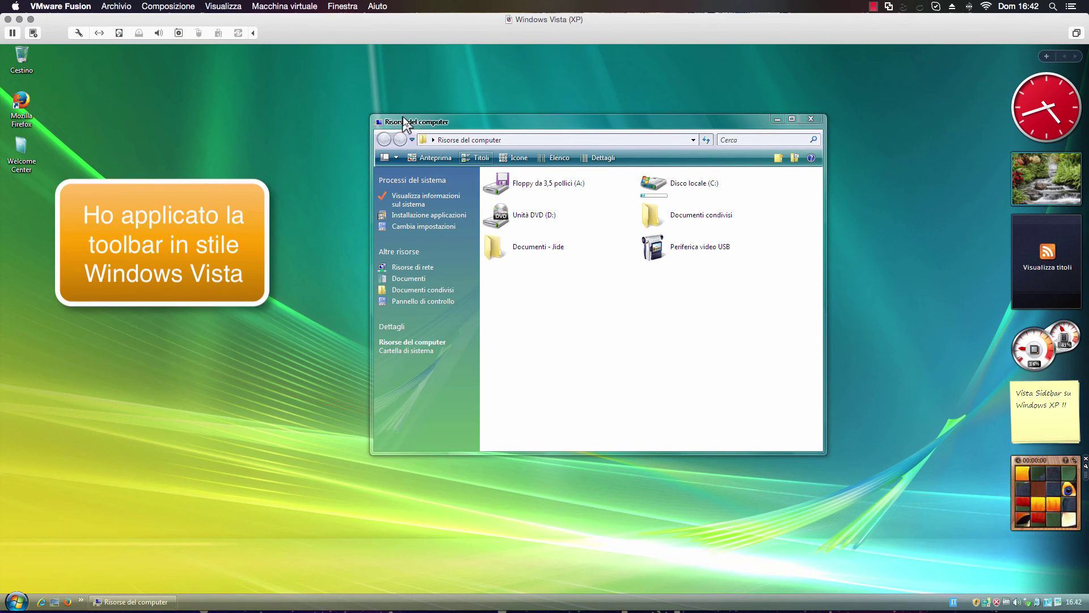
- Show the Computer window's contents in the Elenco and Icone views, and return to the Titoli view
left_click(573, 156)
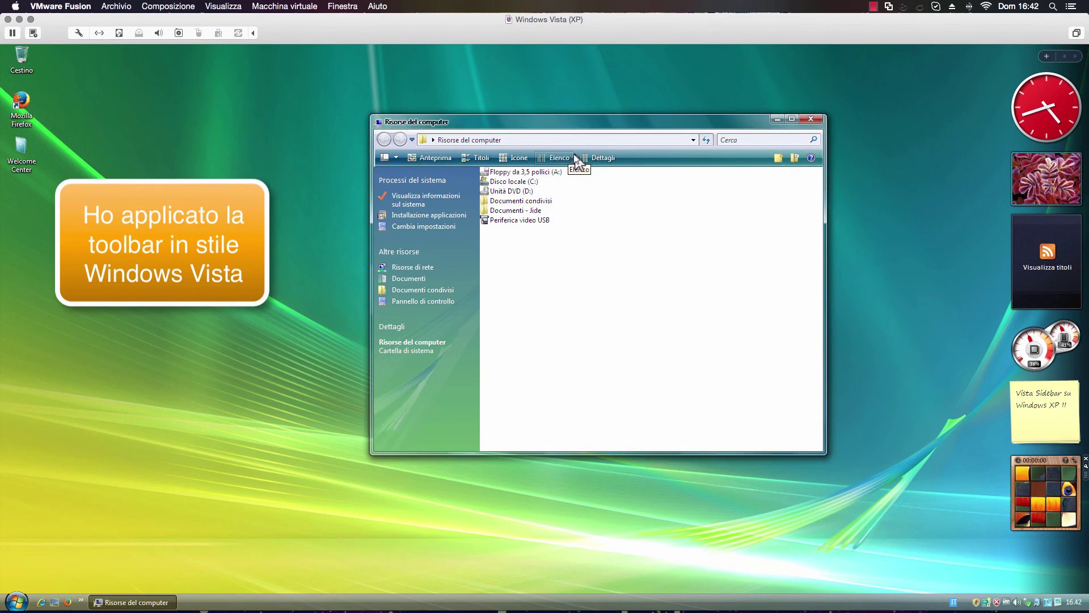
left_click(577, 157)
left_click(510, 157)
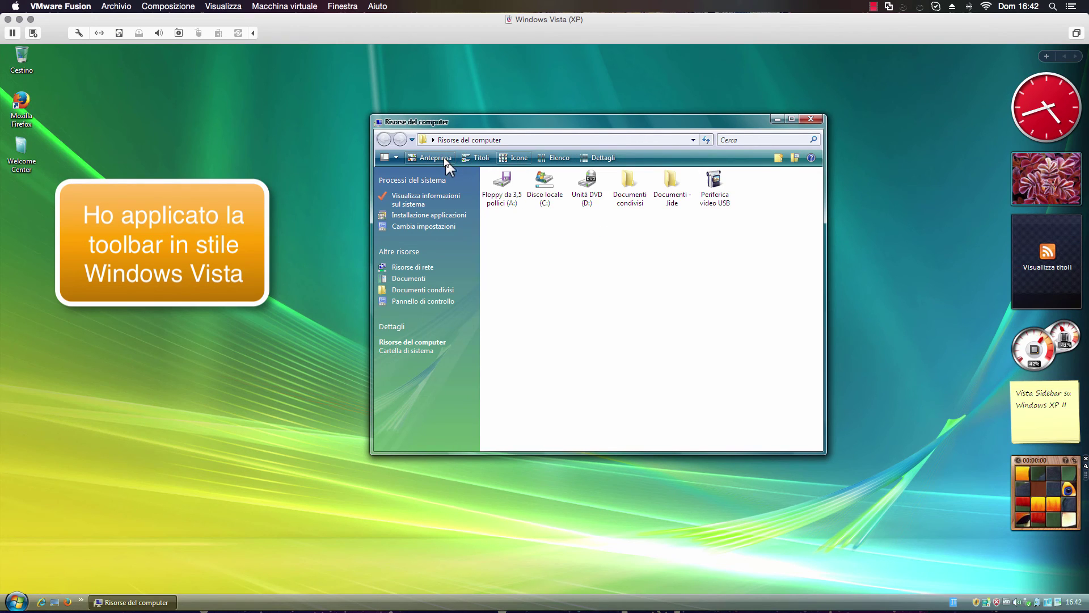
left_click(479, 158)
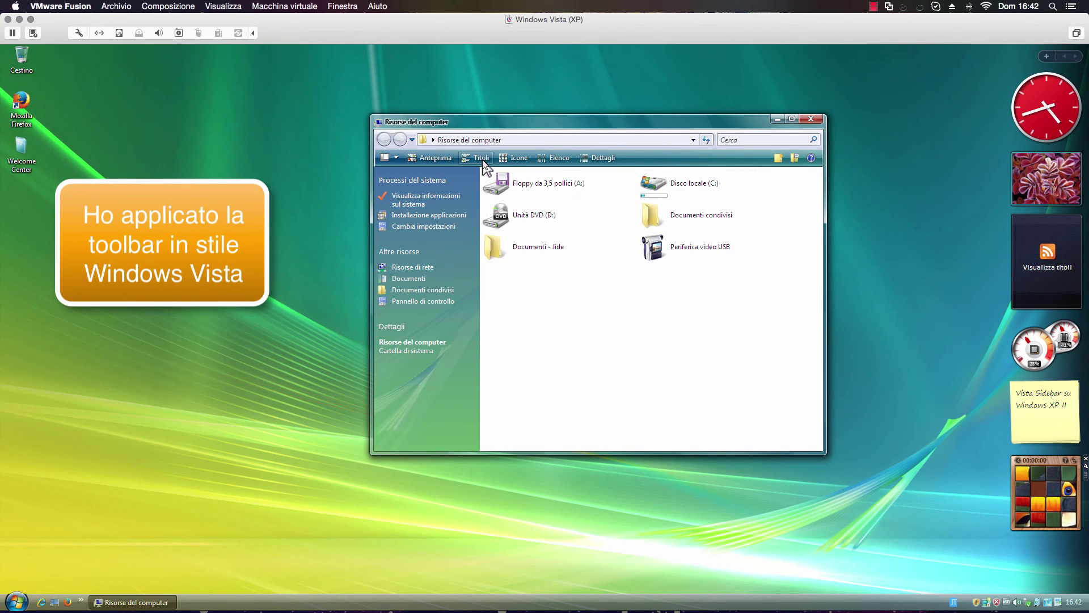
- View the system information and the maximized Device Manager, and close both along with the Computer window
left_click(445, 215)
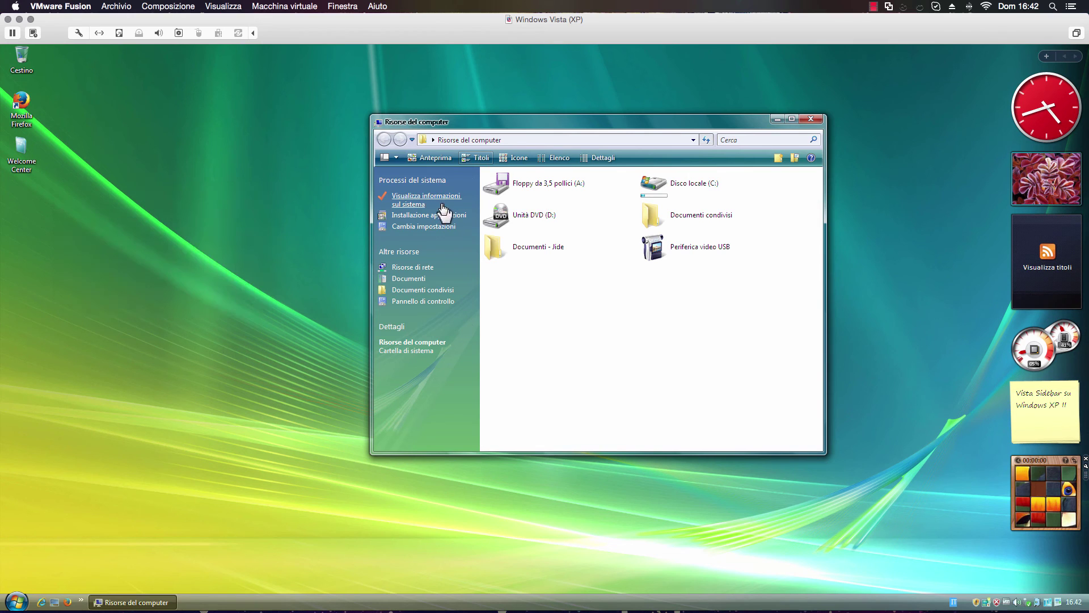
left_click_drag(716, 126, 853, 126)
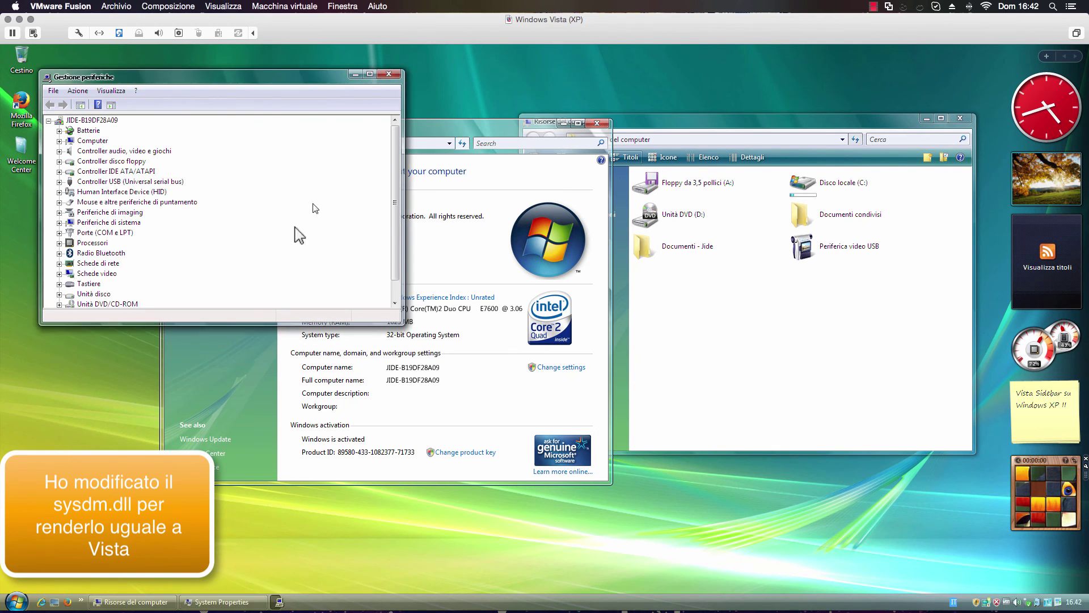
left_click(370, 74)
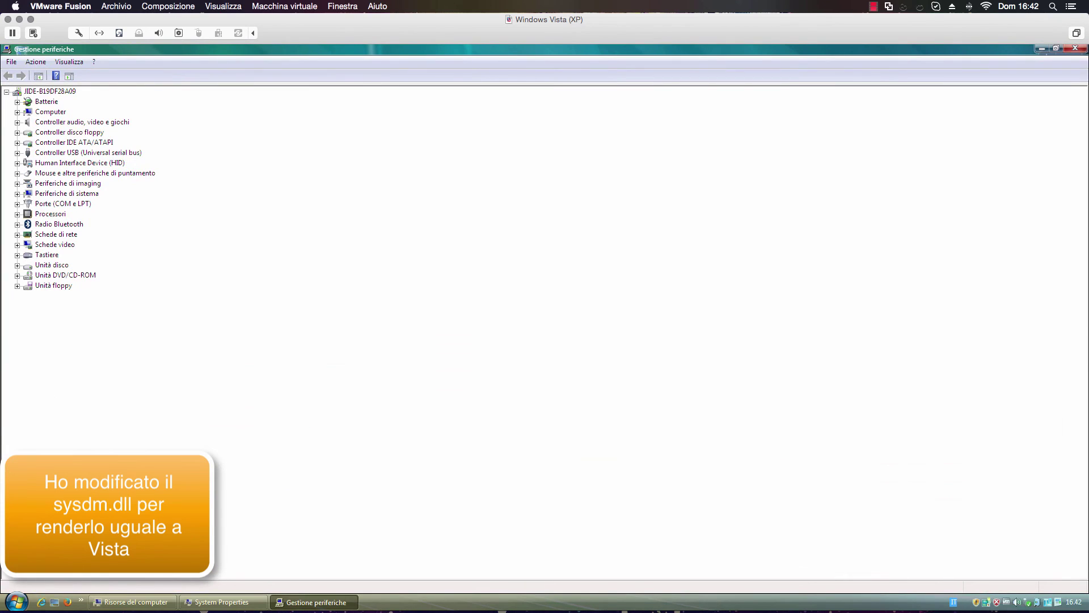
left_click(1075, 48)
left_click(597, 123)
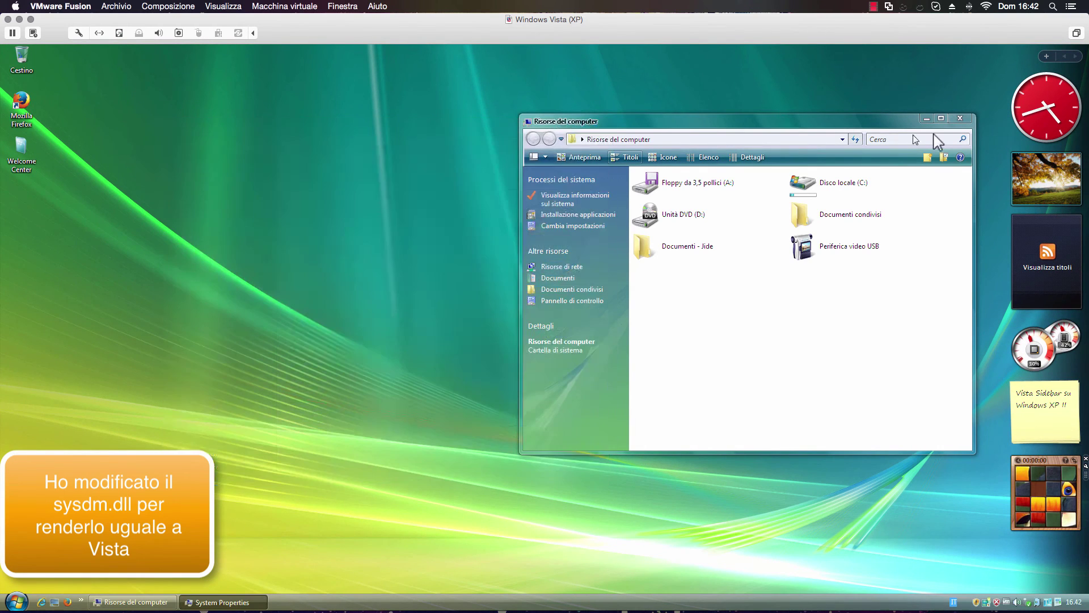
left_click(960, 118)
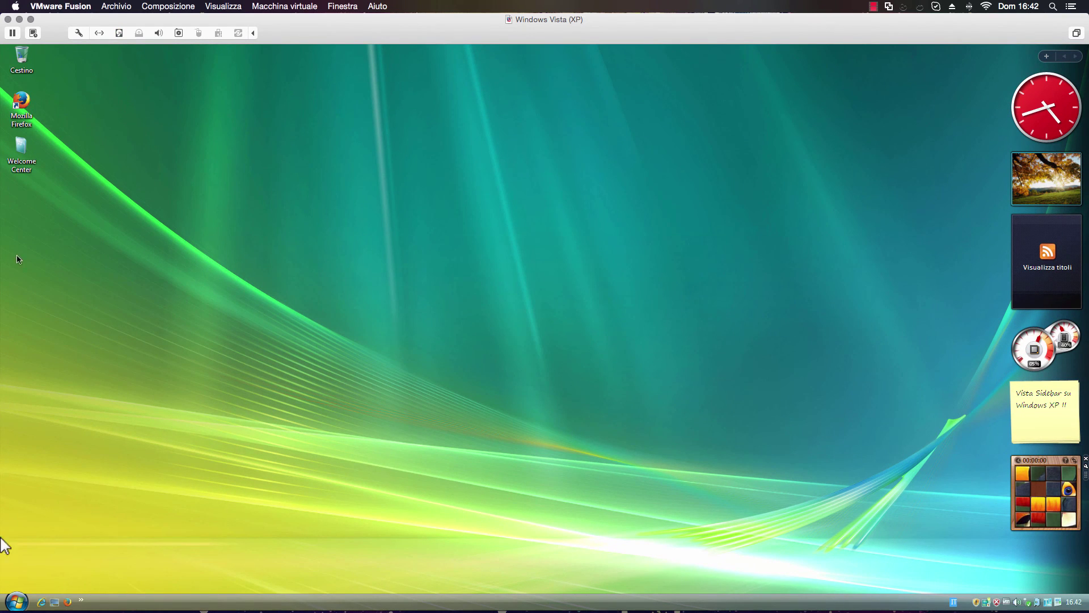
- Open the Documenti folder and snap its window to the left half of the desktop
left_click(16, 601)
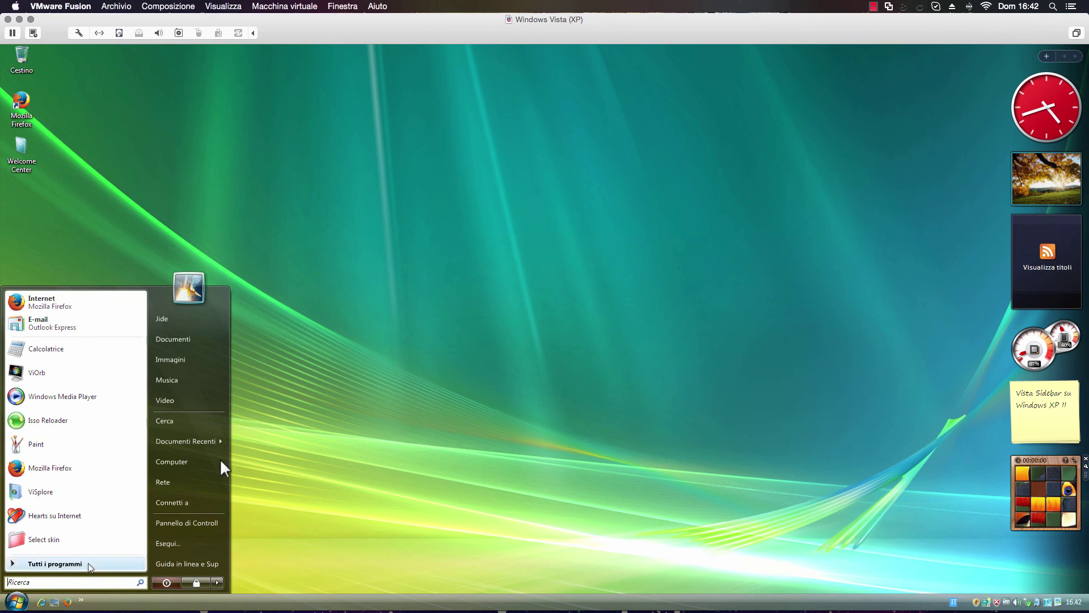
left_click(193, 338)
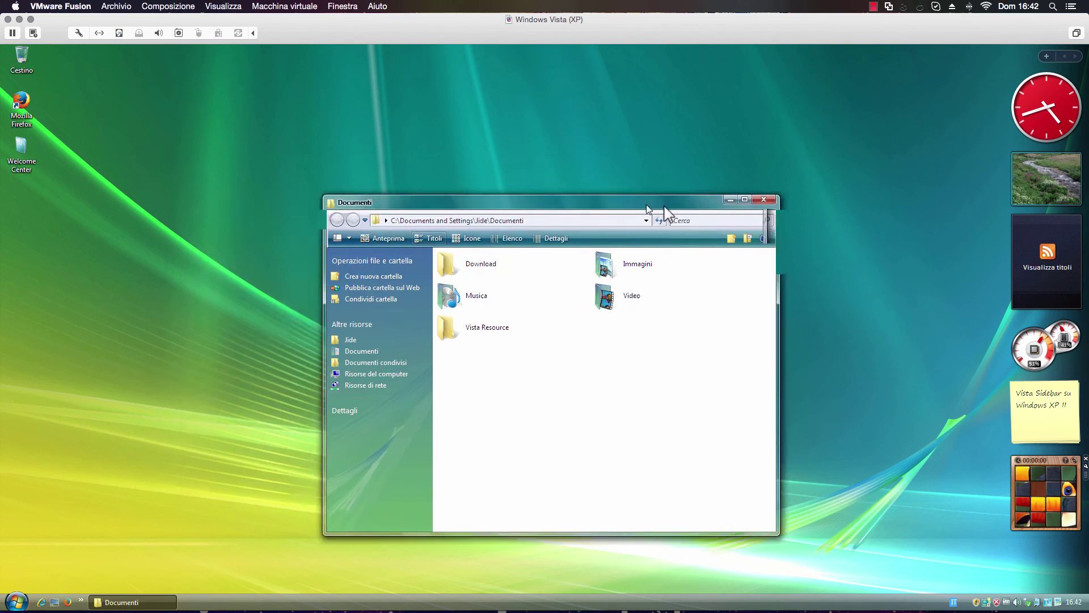
left_click_drag(659, 201, 3, 162)
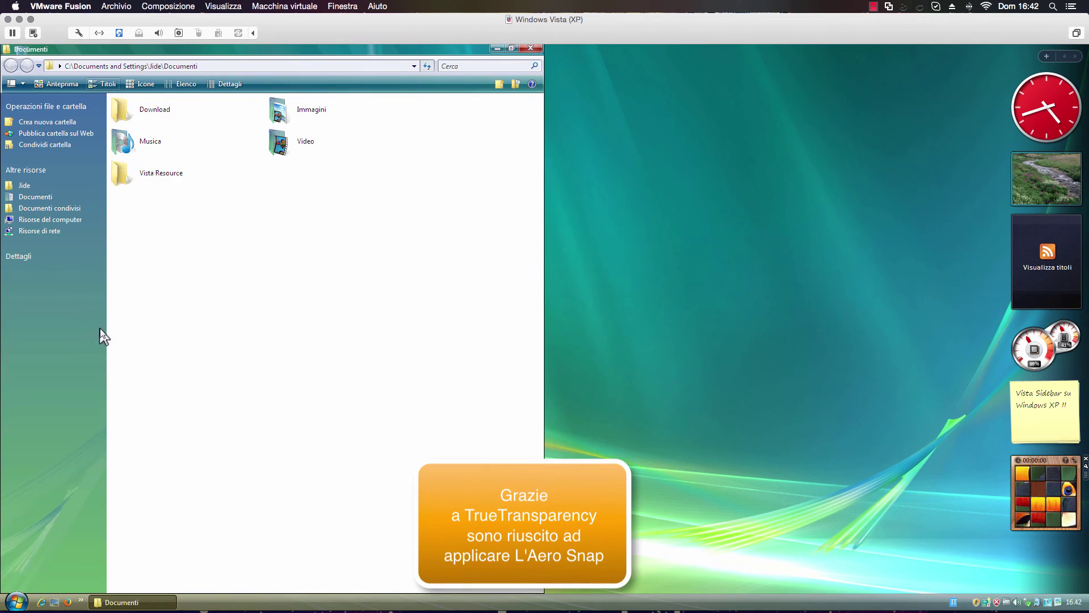
- Open the Musica folder inside Documenti and select the Musica campione shortcut
right_click(153, 139)
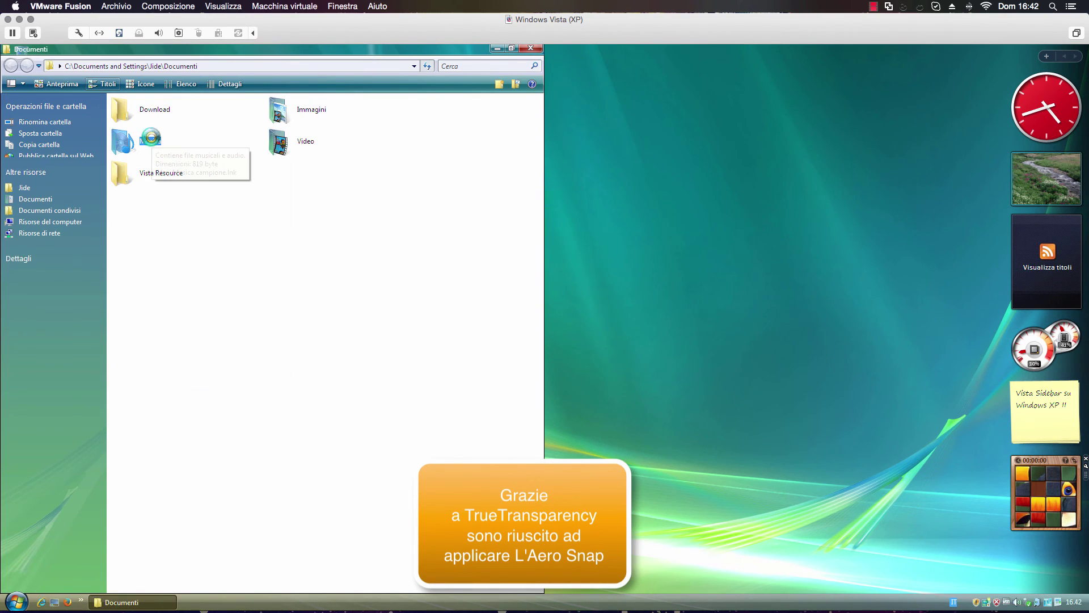
left_click(166, 144)
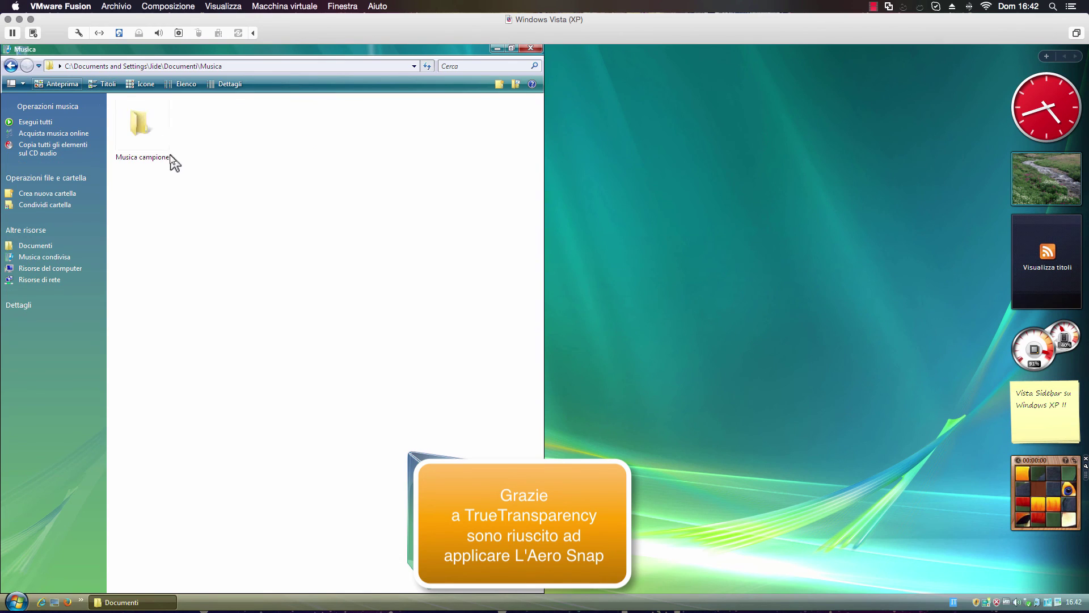
left_click(127, 141)
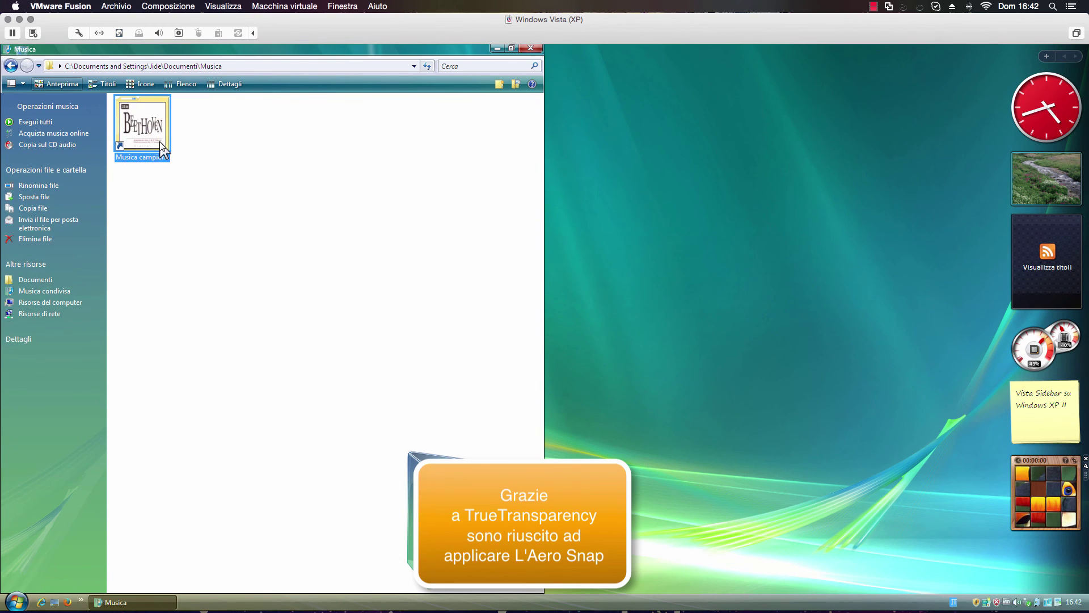
- Deselect the Musica campione shortcut and close the snapped Musica window
right_click(158, 142)
left_click(431, 108)
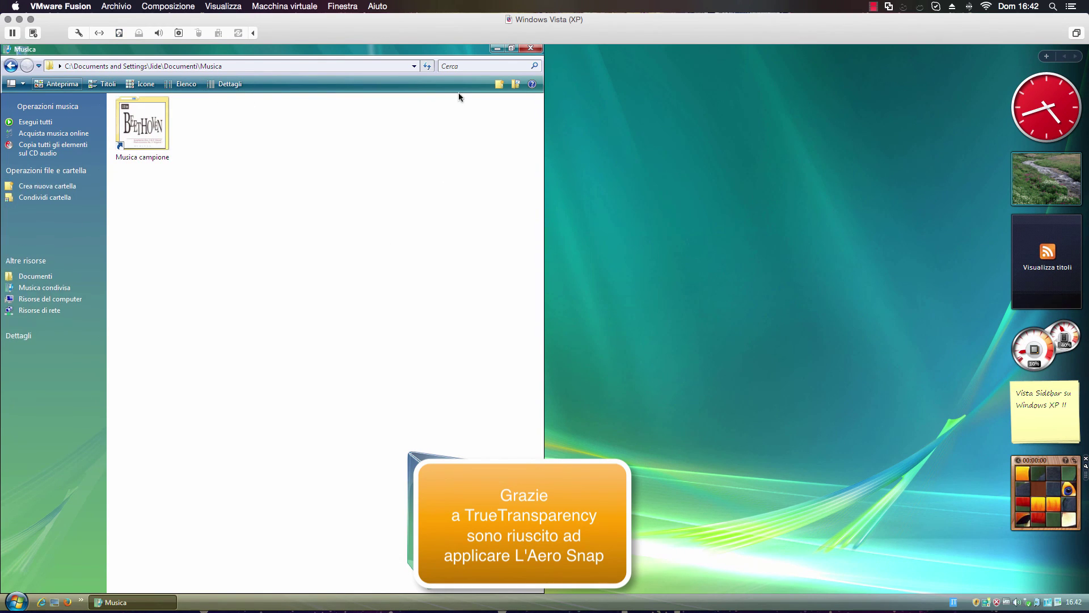
left_click(530, 48)
- Open the Musica and Documenti folders in two separate windows
left_click(16, 601)
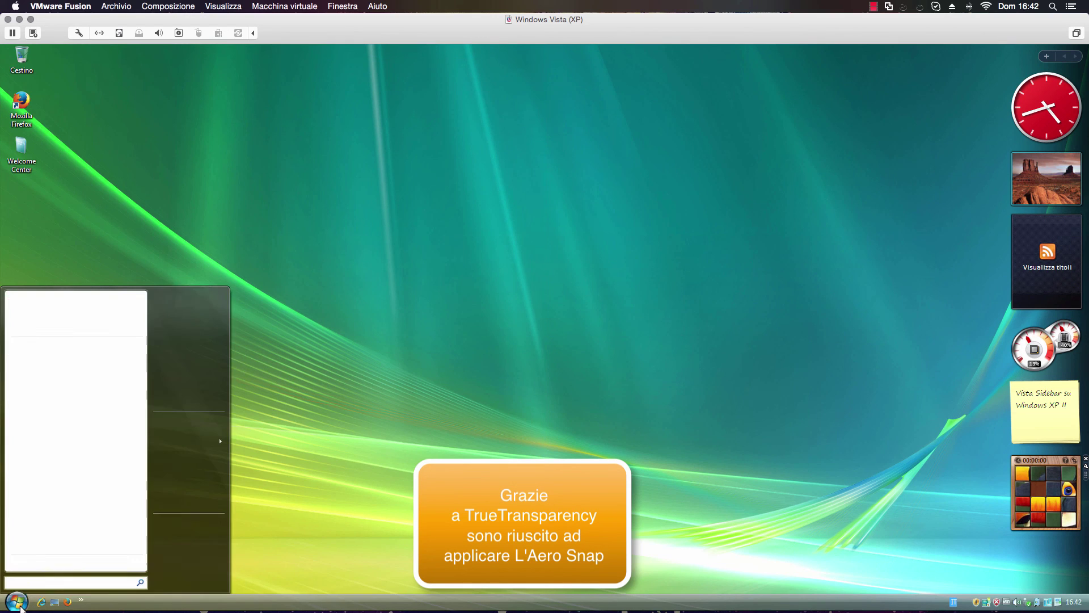
left_click(167, 380)
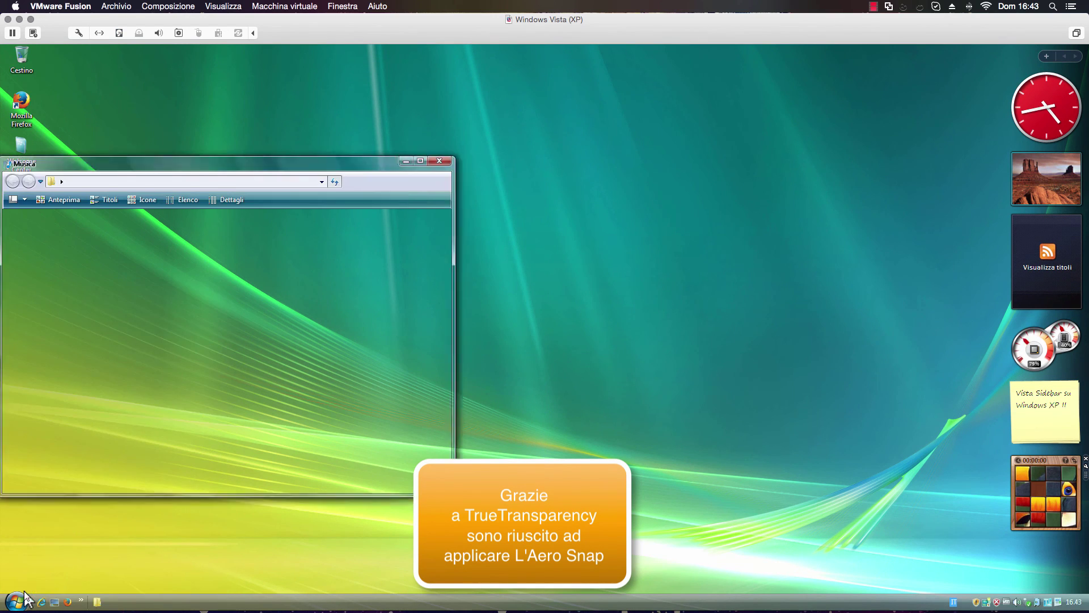
left_click(16, 602)
left_click(173, 339)
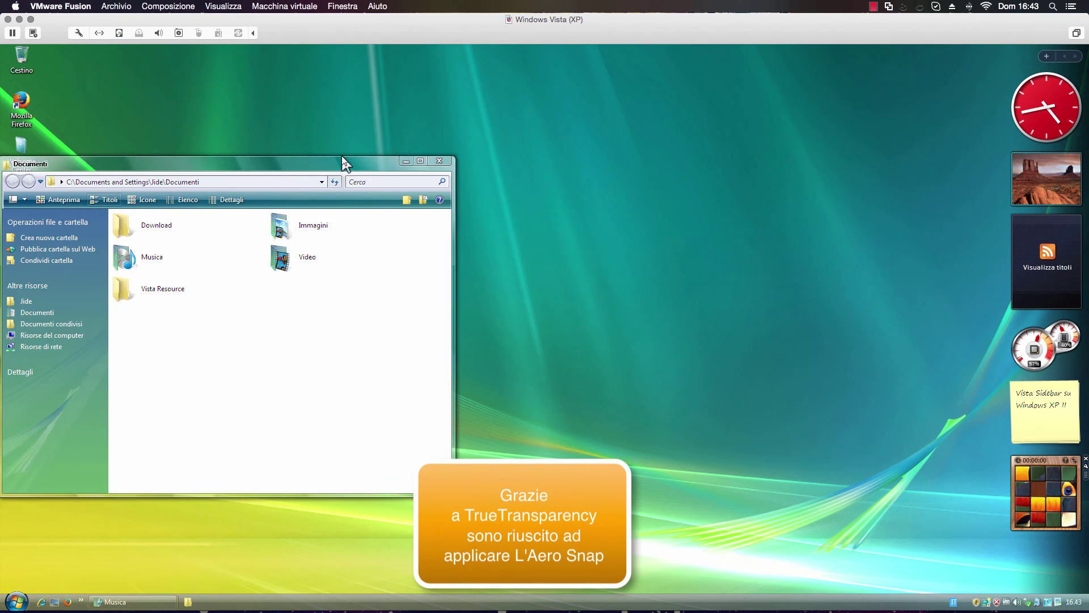
- Snap the Documenti window to the right half of the desktop and the Musica window to the left half
left_click_drag(145, 167, 1087, 152)
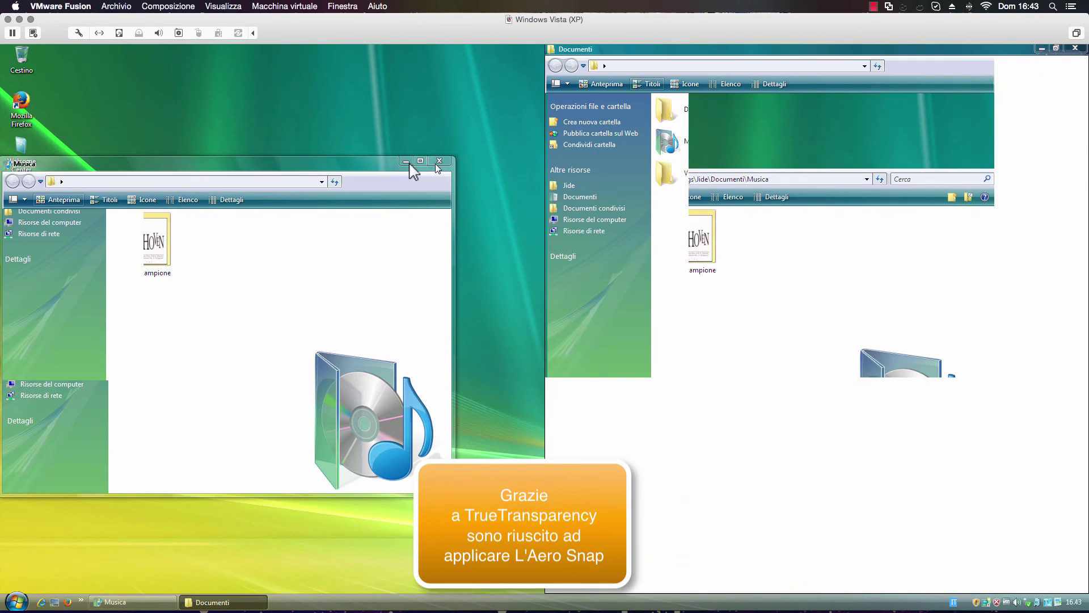
left_click_drag(341, 167, 2, 168)
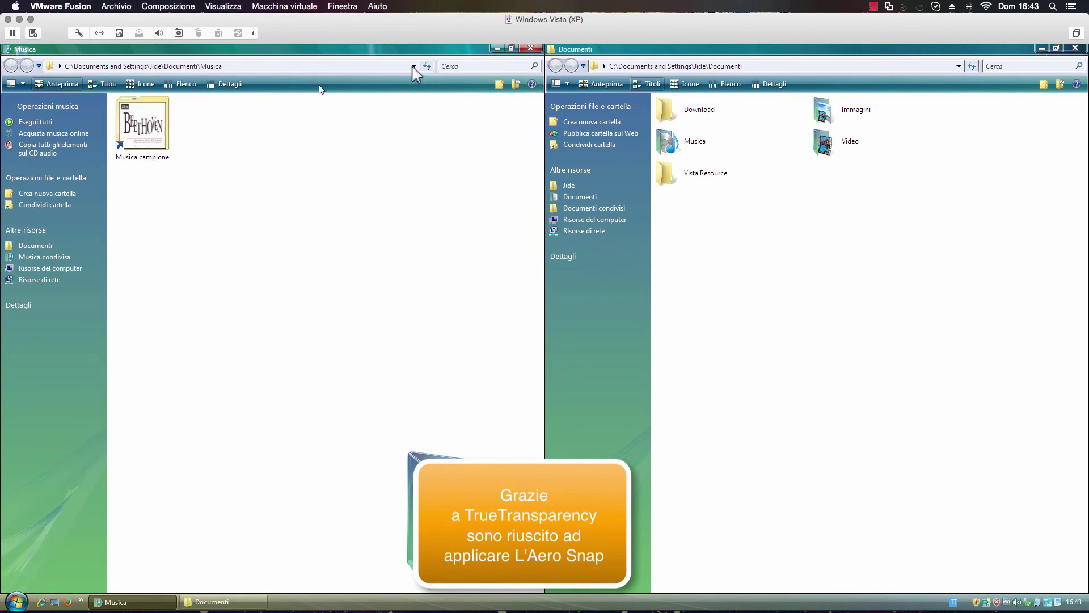
left_click_drag(600, 52, 1086, 318)
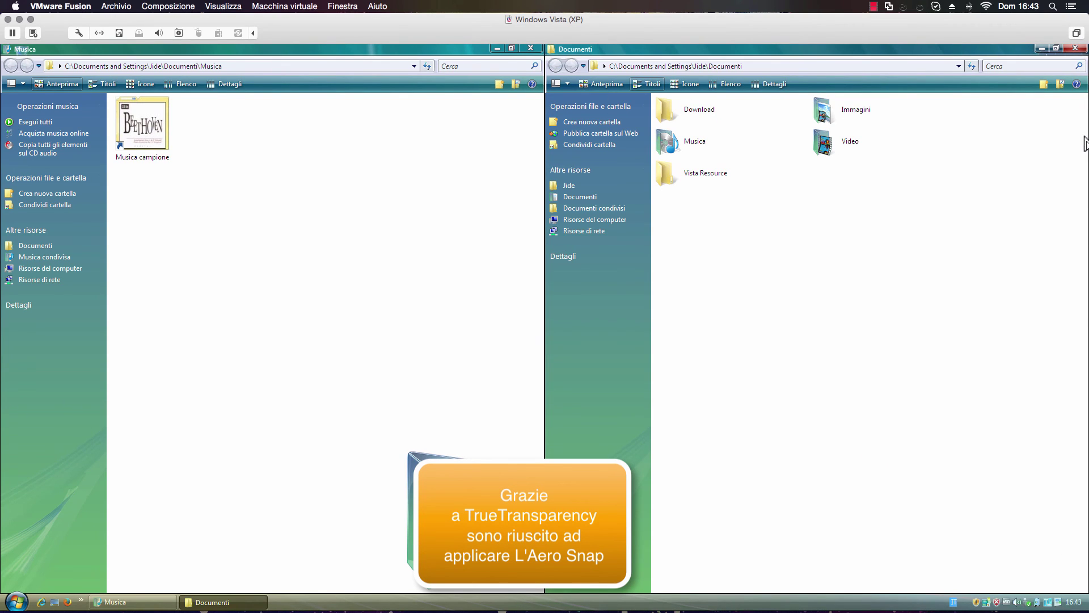
- Unsnap the Musica window and place it near the middle of the desktop, and close the Documenti window
key("super+Down")
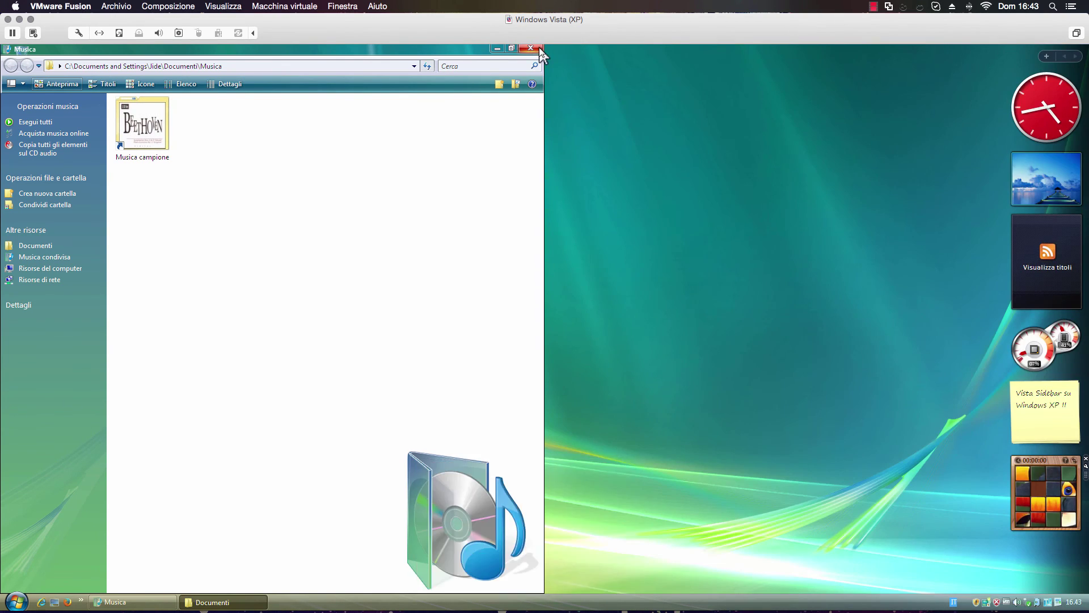
key("super+Down")
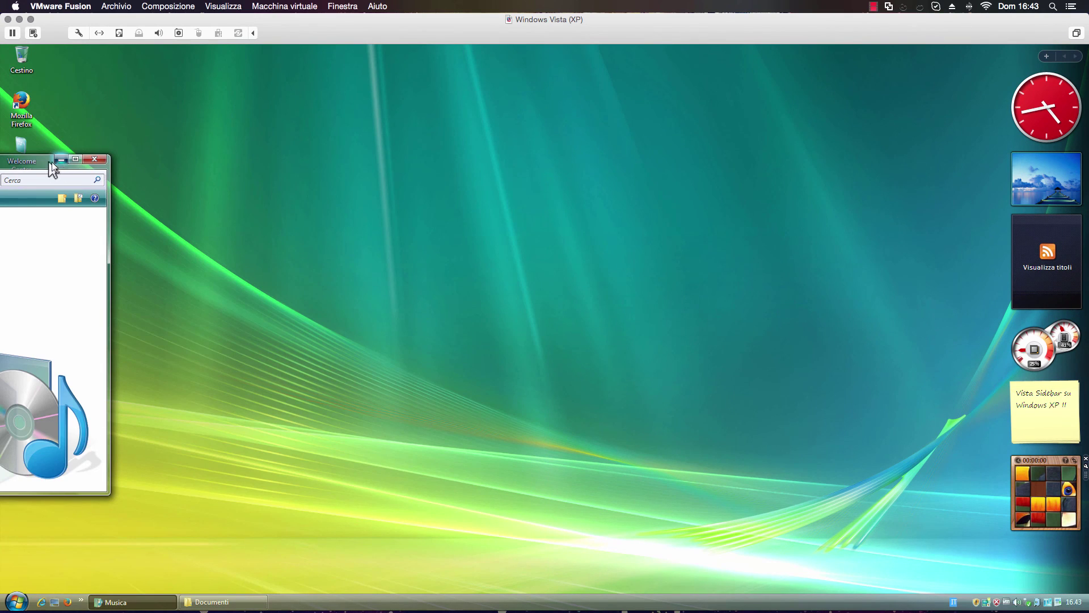
left_click_drag(52, 154, 538, 159)
right_click(262, 600)
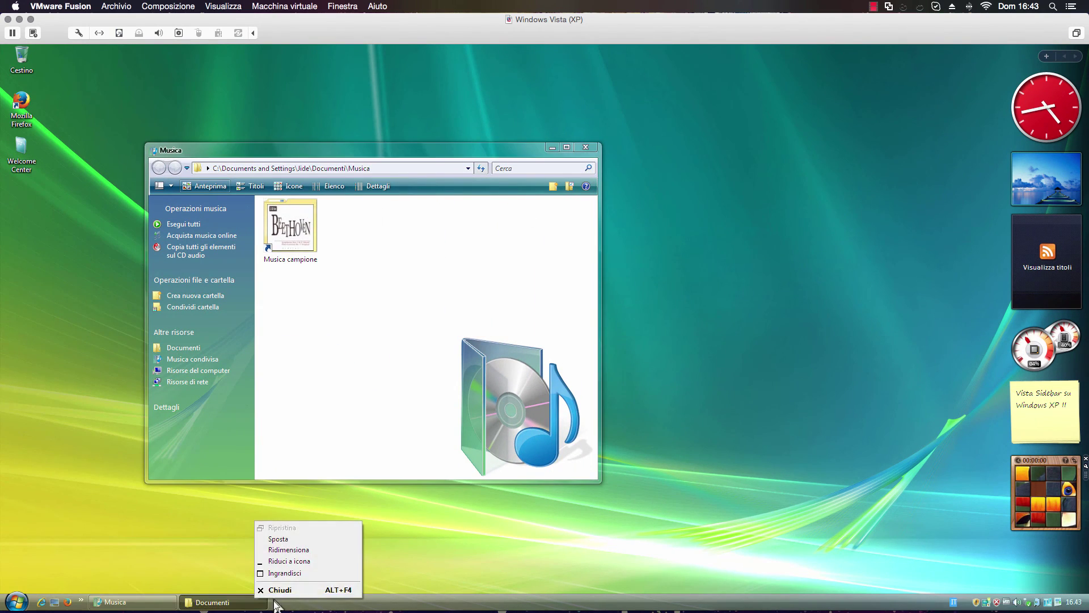
left_click(282, 590)
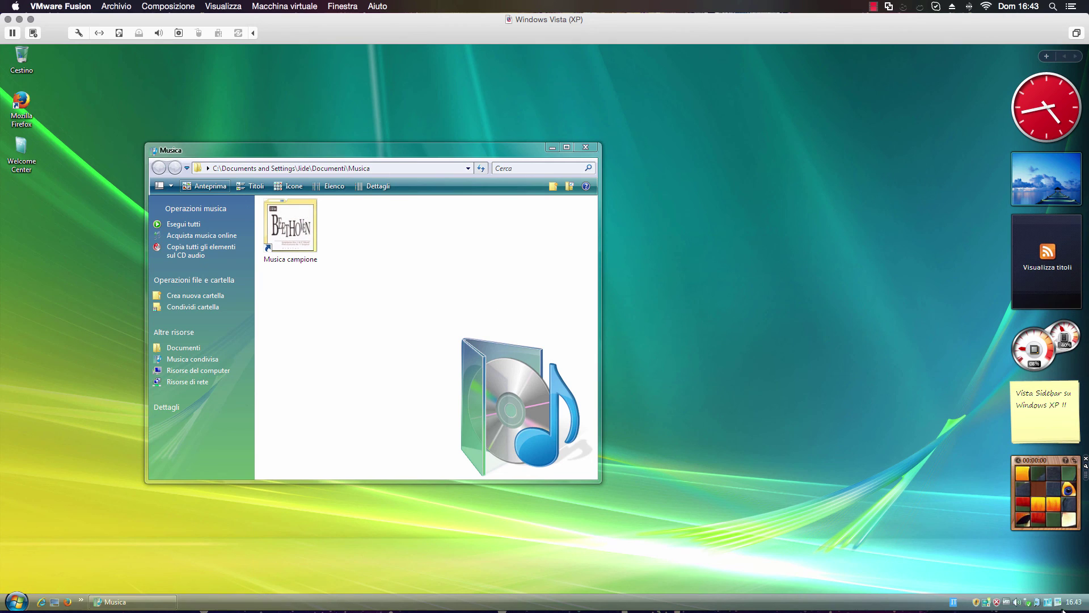
- Apply the Aero Ultimate Blue skin in TrueTransparency and move the Musica window to show its frame
right_click(1044, 603)
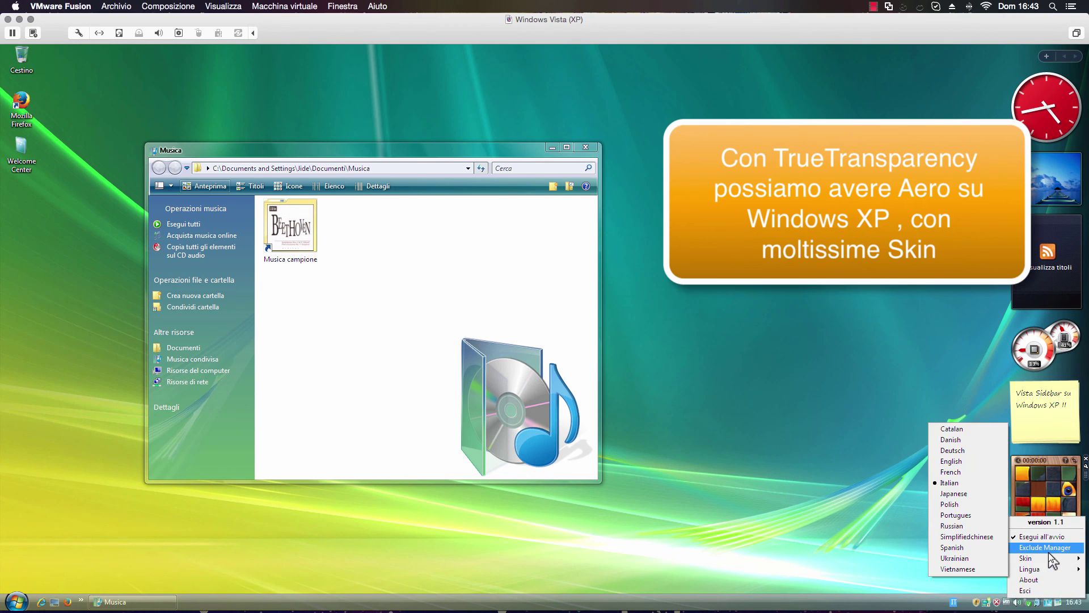
mouse_move(1048, 562)
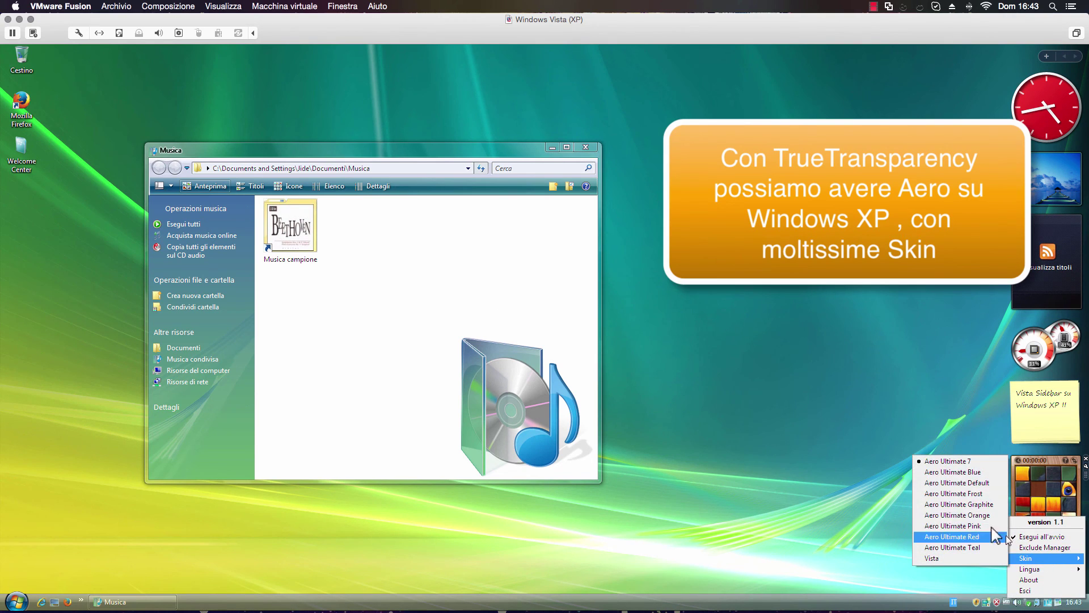
left_click(966, 473)
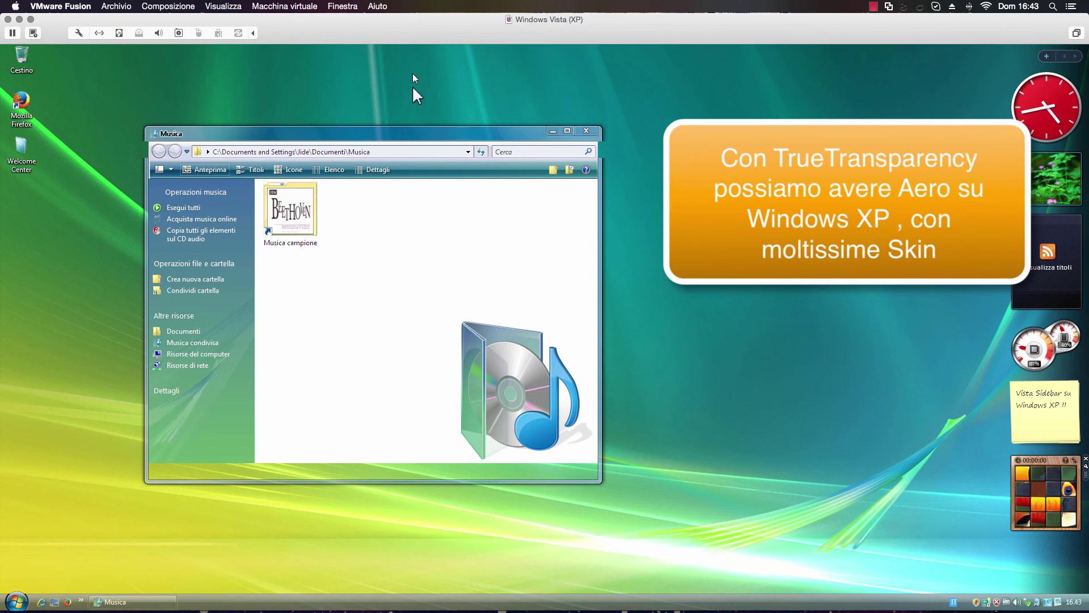
left_click_drag(411, 137, 506, 136)
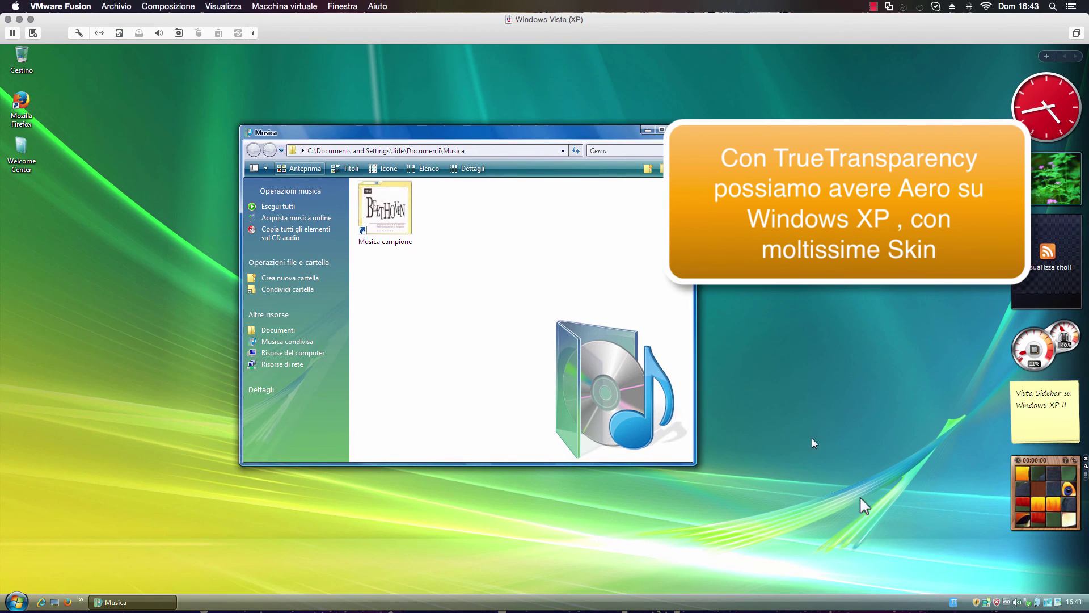
- Switch the TrueTransparency skin to Aero Ultimate Default, followed by Aero Ultimate Frost
right_click(1045, 603)
mouse_move(1048, 562)
left_click(941, 483)
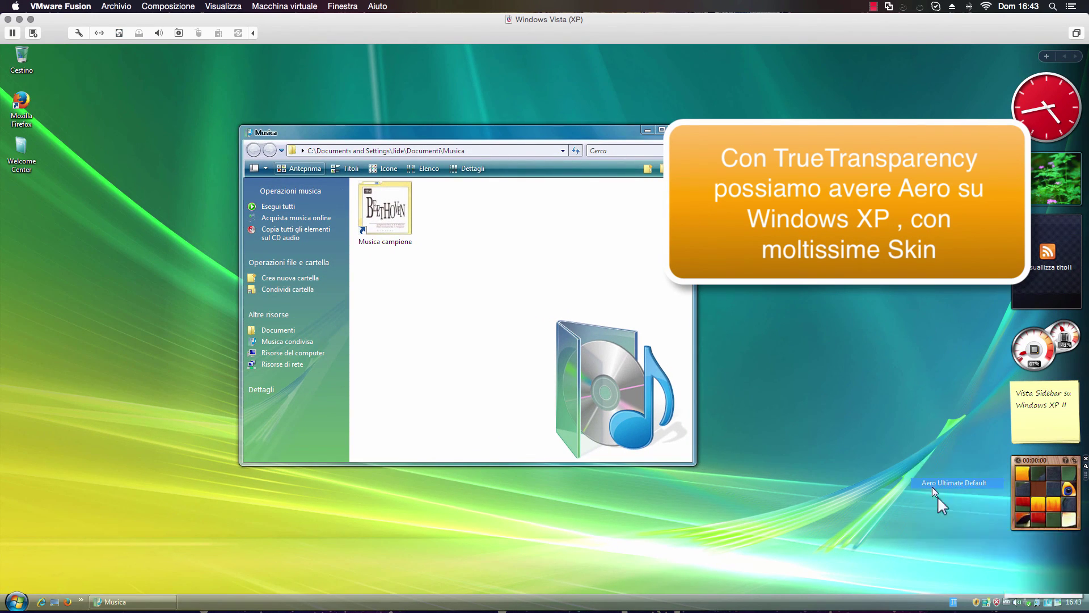
right_click(1044, 605)
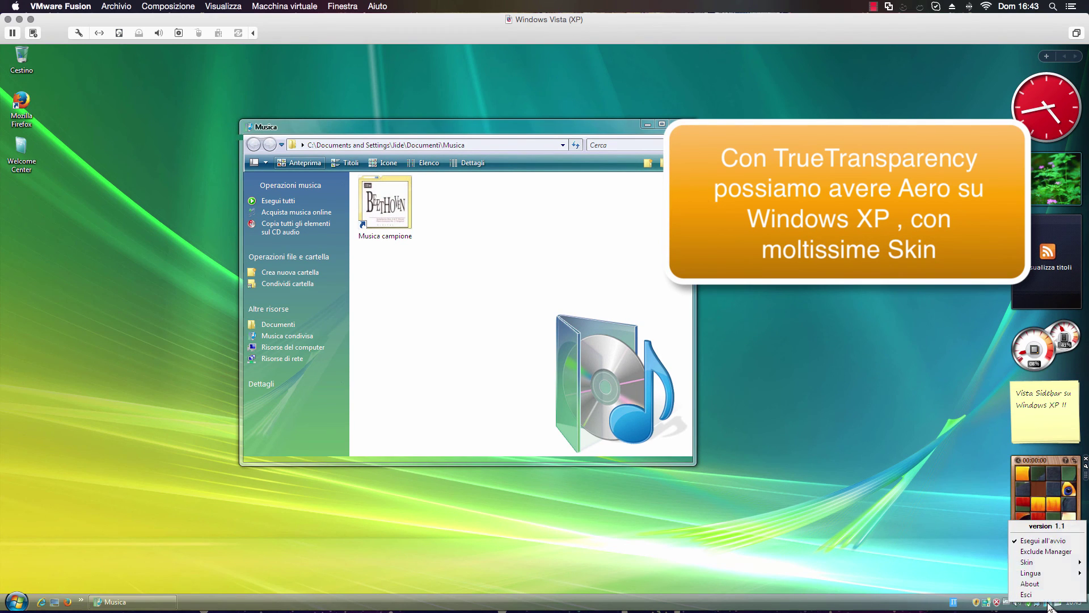
mouse_move(1048, 562)
left_click(955, 498)
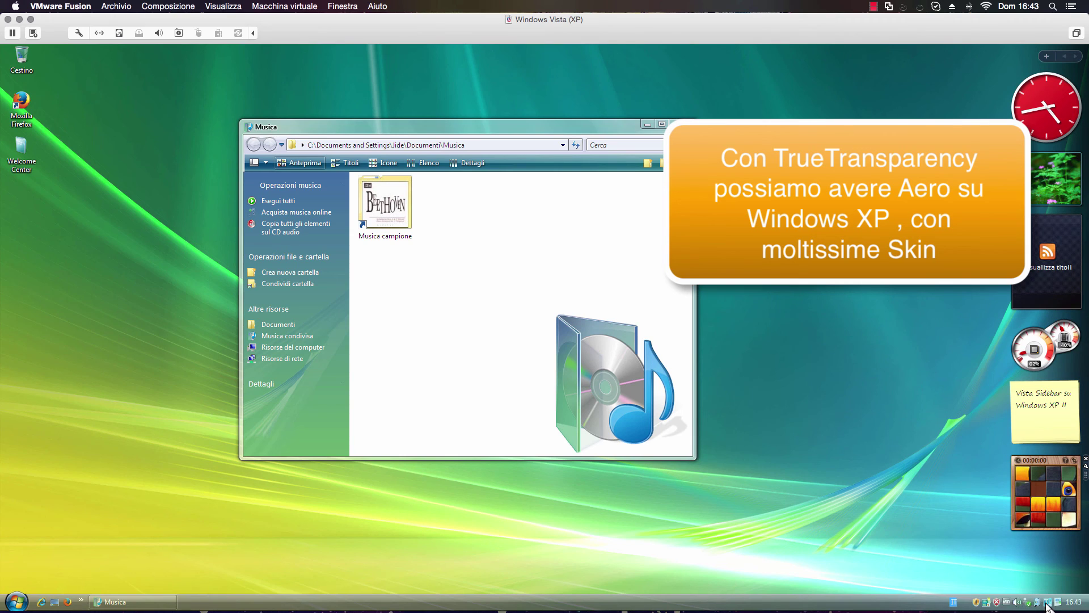
- Apply the Aero Ultimate Graphite skin in TrueTransparency and move the Musica window slightly down and to the right
right_click(1046, 606)
mouse_move(1050, 562)
left_click(958, 509)
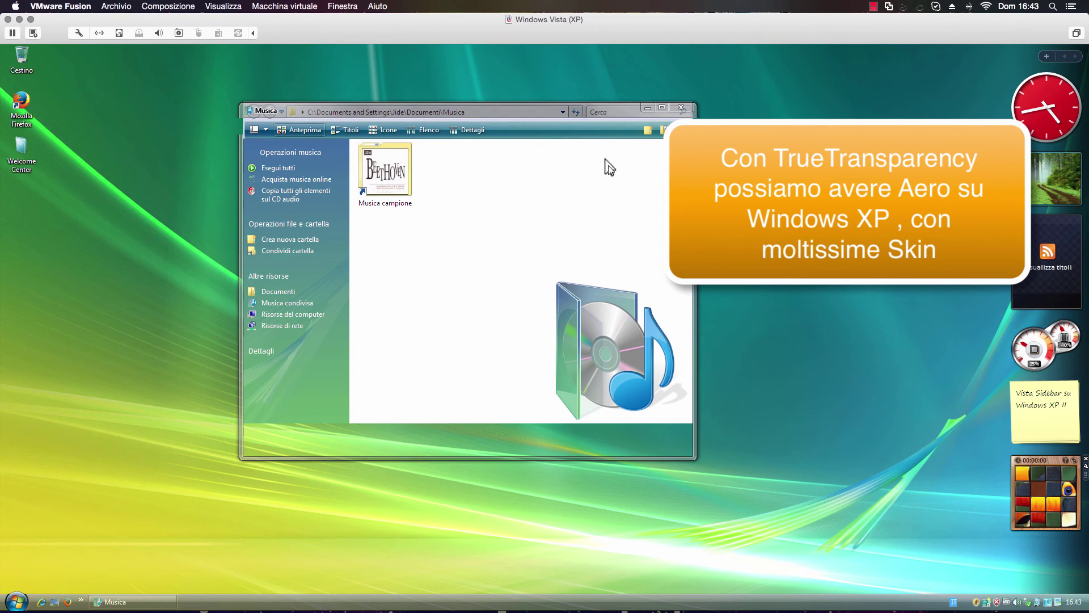
left_click_drag(587, 118, 611, 168)
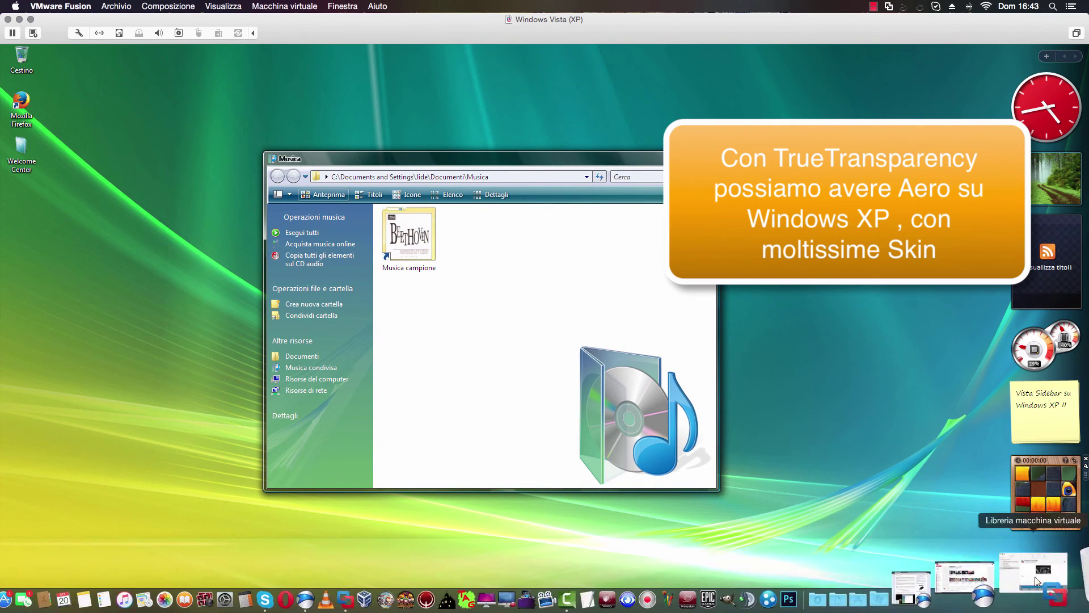
- Switch the TrueTransparency skin to Aero Ultimate Orange, followed by Aero Ultimate Pink
right_click(1048, 602)
mouse_move(1046, 557)
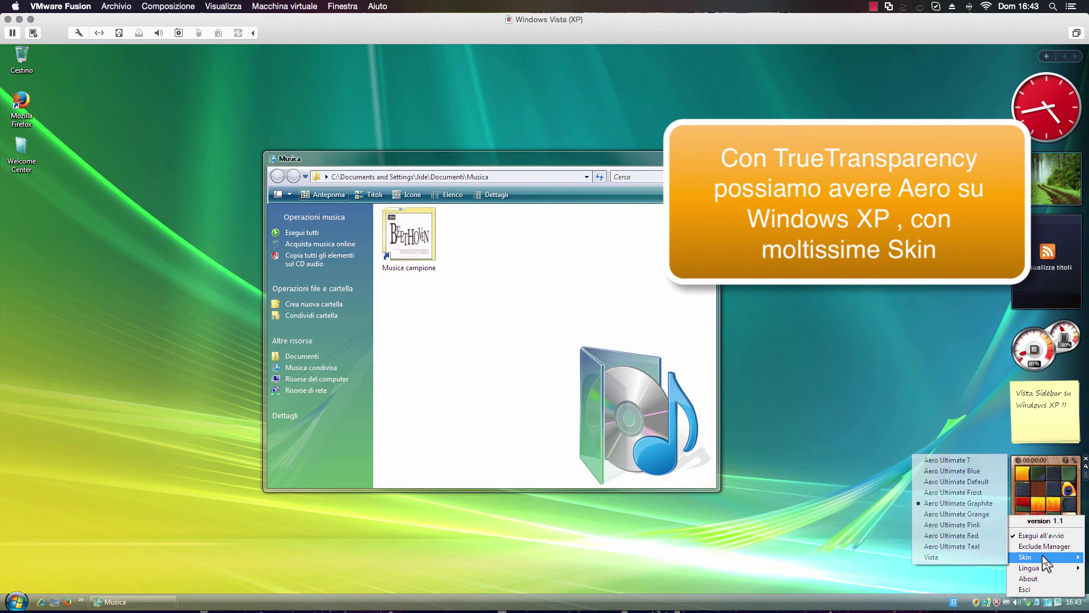
left_click(977, 514)
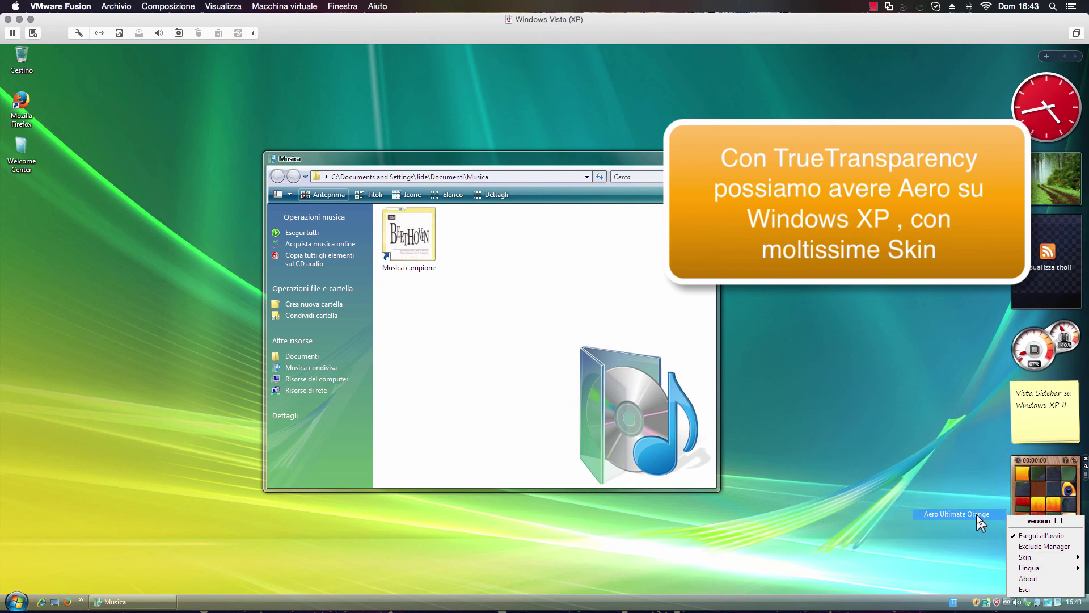
right_click(1050, 602)
mouse_move(1046, 557)
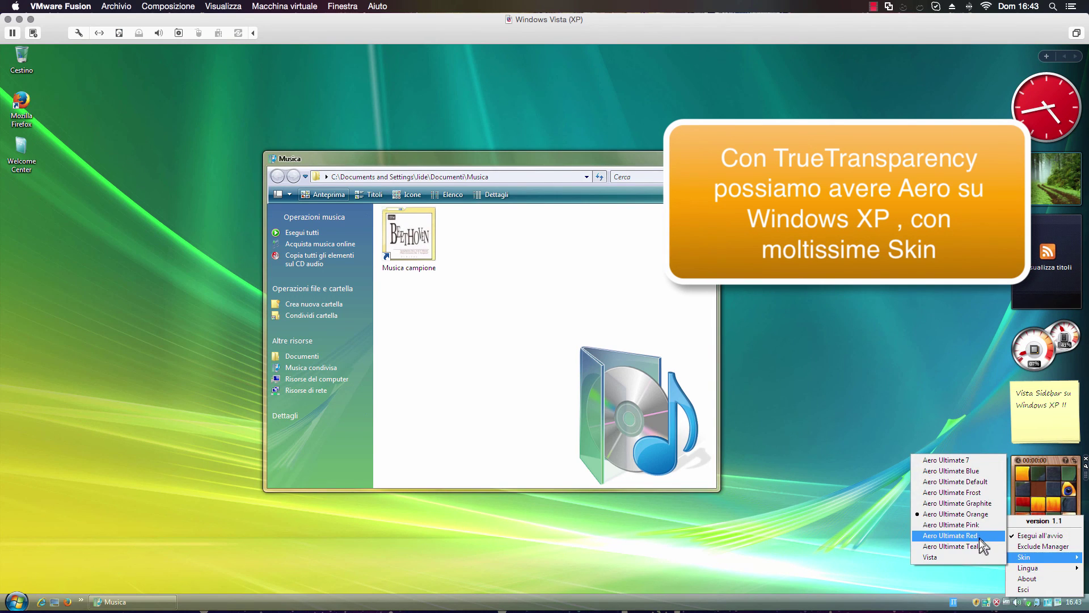
left_click(951, 524)
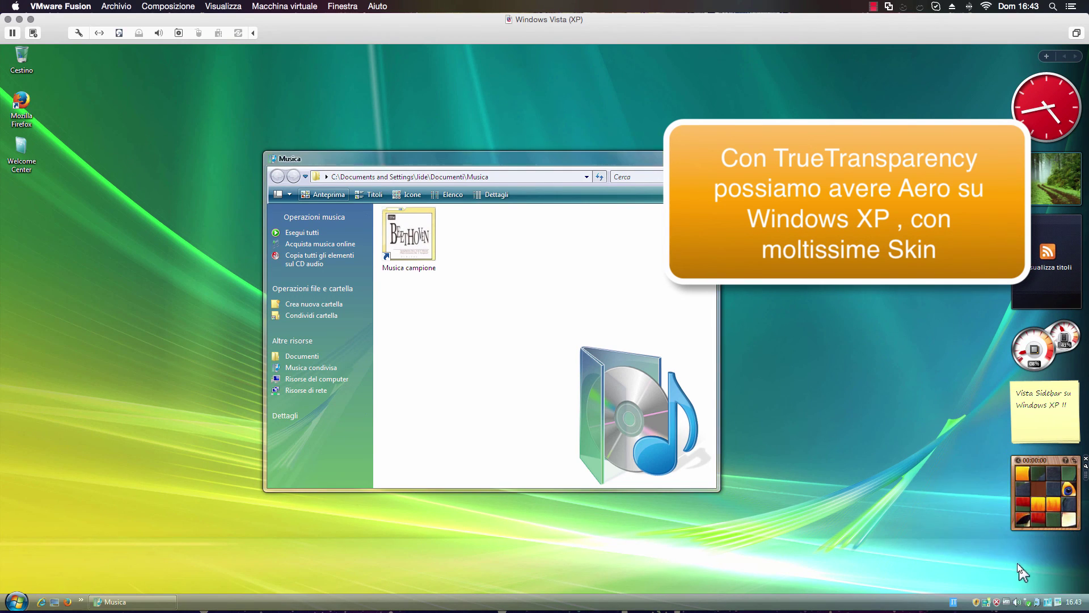
- Switch the TrueTransparency skin to Aero Ultimate Red, followed by Aero Ultimate Teal
right_click(1049, 601)
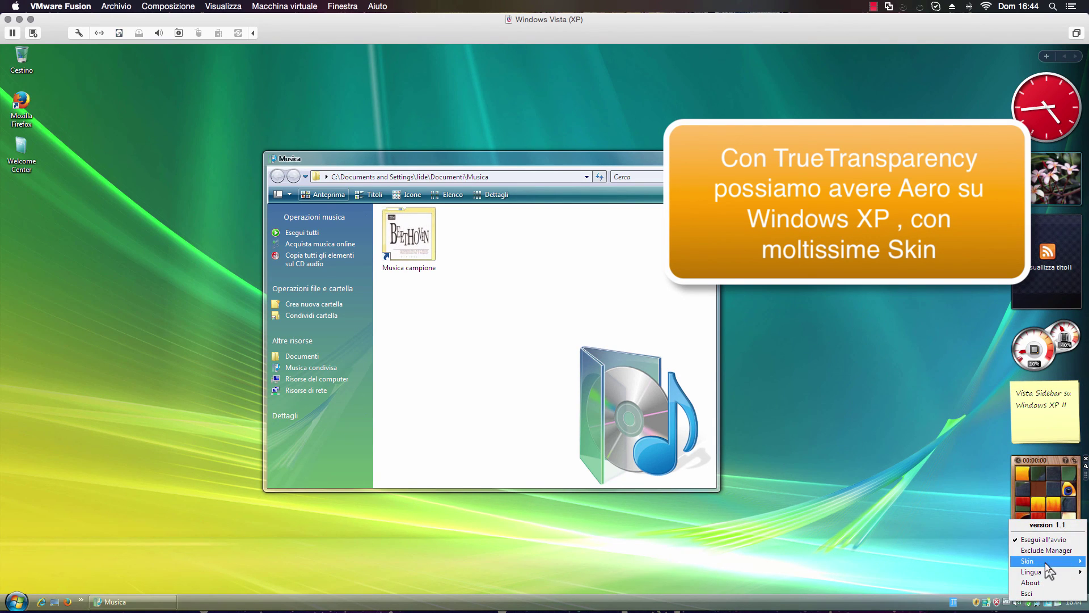
mouse_move(1047, 561)
left_click(976, 551)
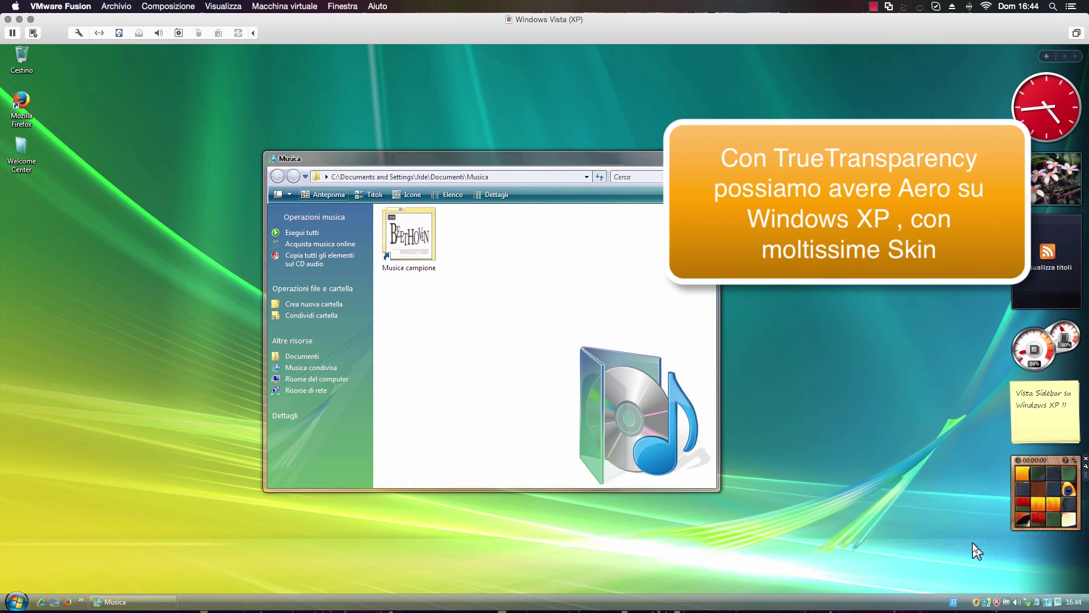
right_click(1046, 603)
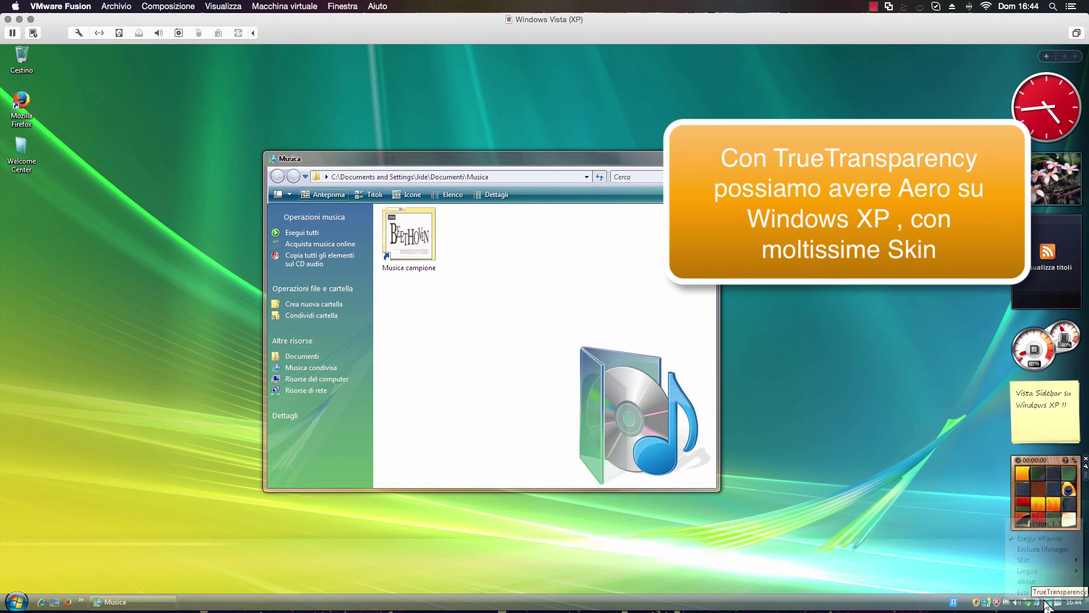
mouse_move(1037, 563)
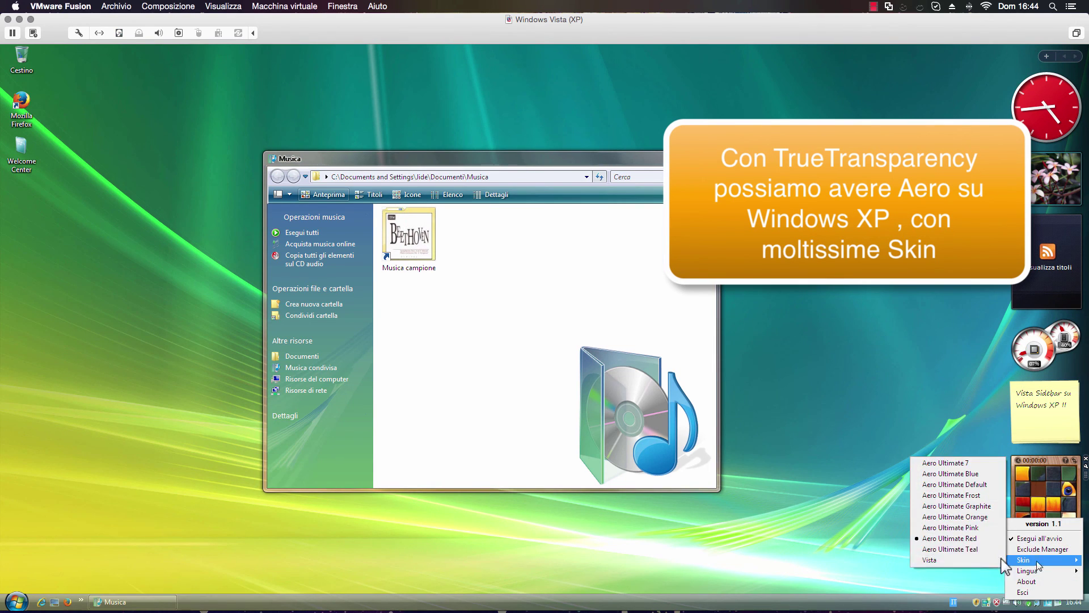
left_click(999, 562)
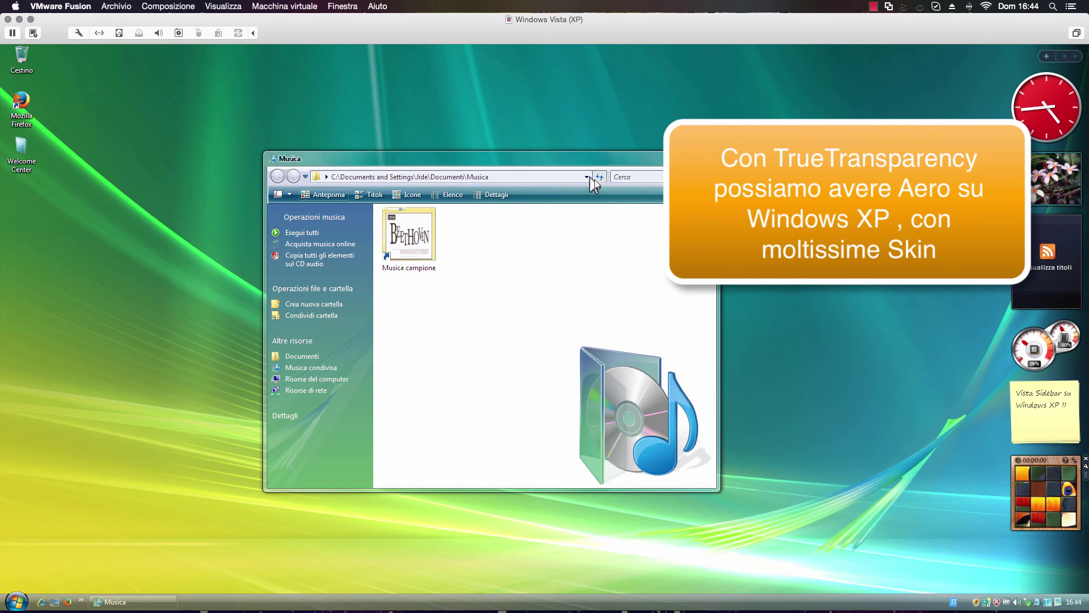
- Set the TrueTransparency skin back to Aero Ultimate 7 and close the Musica window
right_click(1050, 602)
mouse_move(1041, 557)
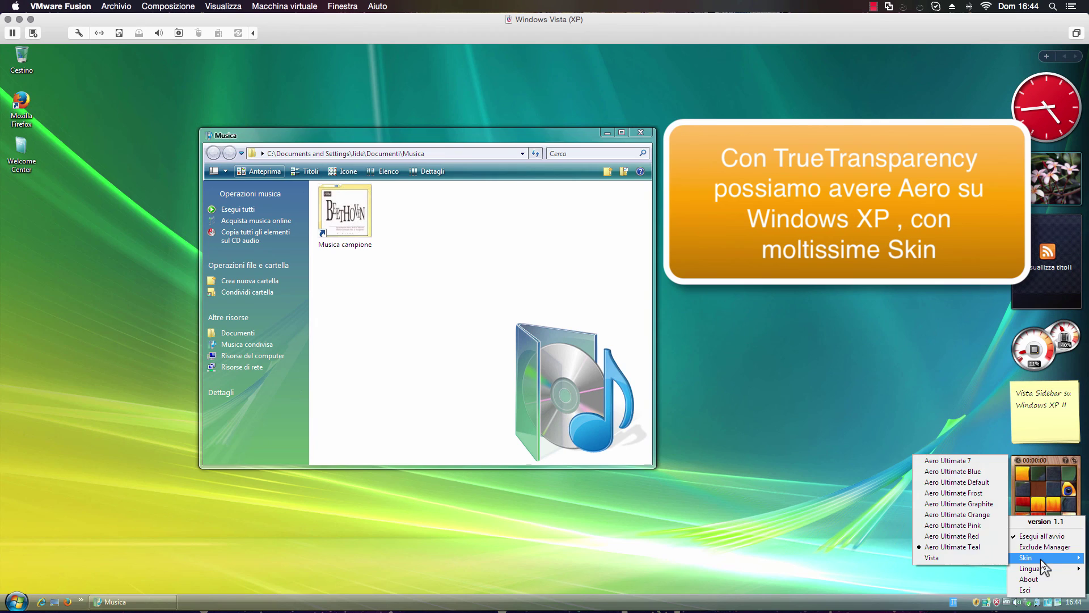
left_click(954, 460)
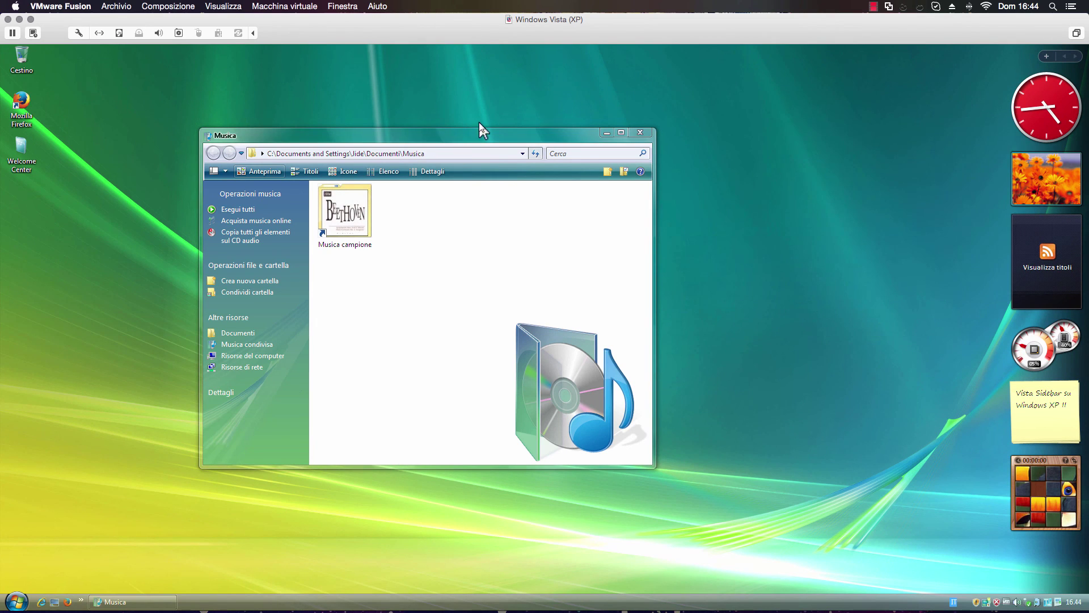
left_click(650, 127)
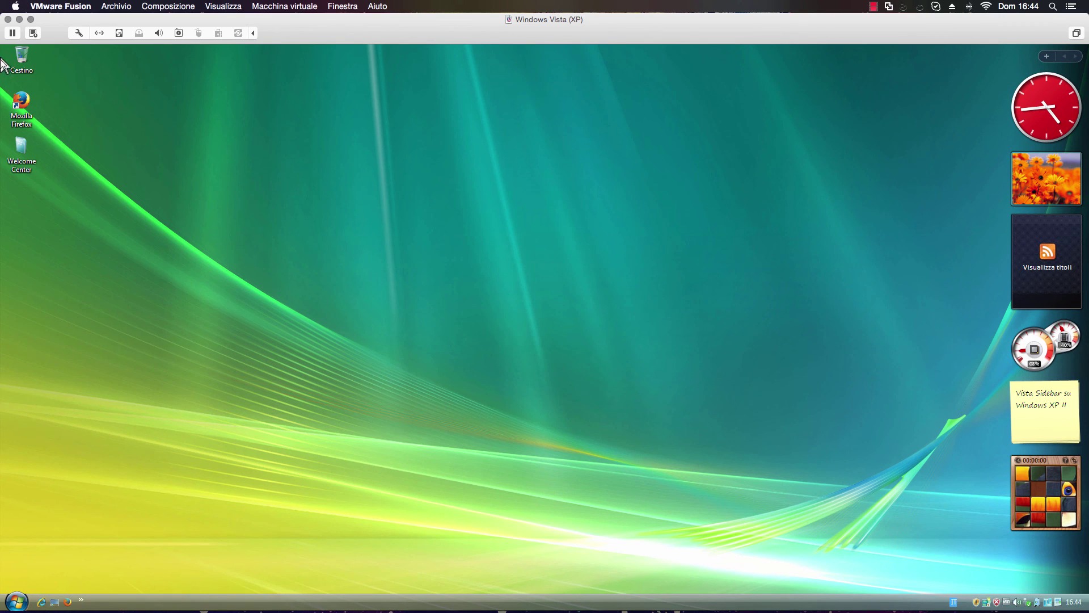
- Open Mozilla Firefox, restore its maximized window to a smaller size, and minimize it
double_click(17, 102)
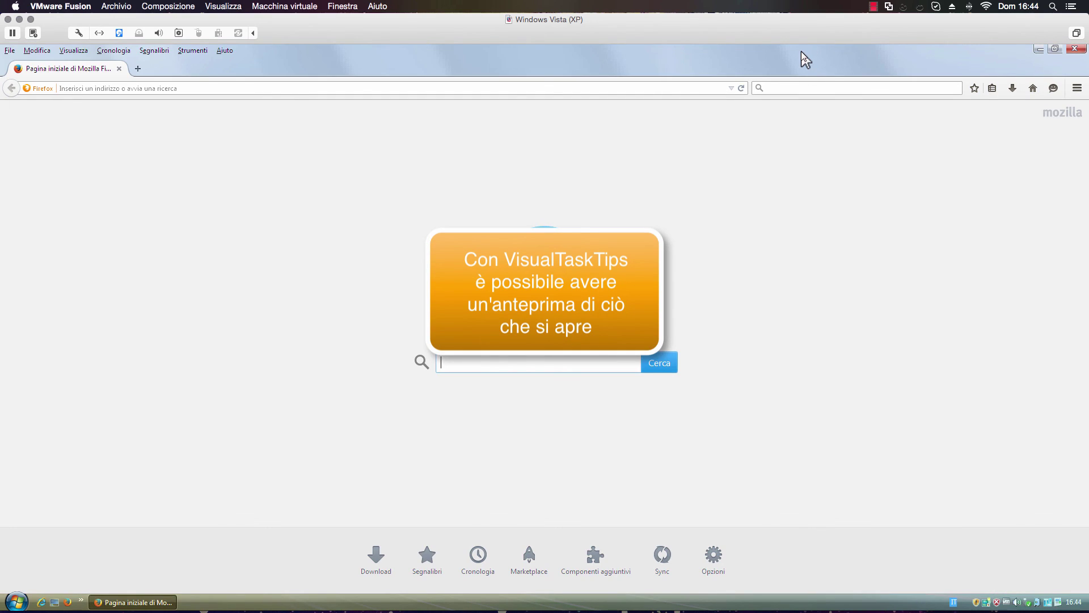
double_click(801, 52)
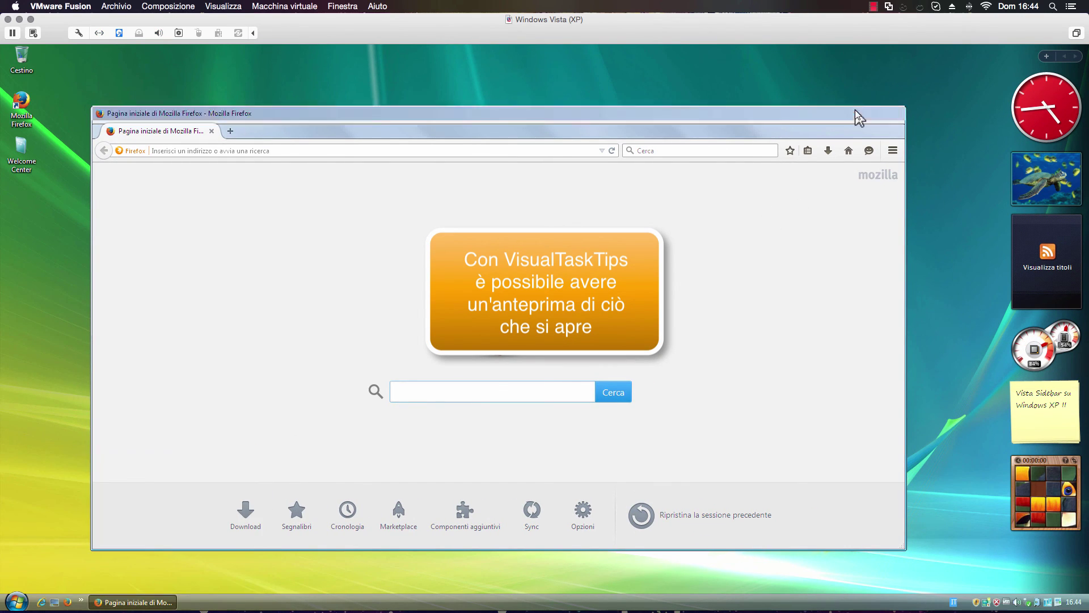
left_click(855, 110)
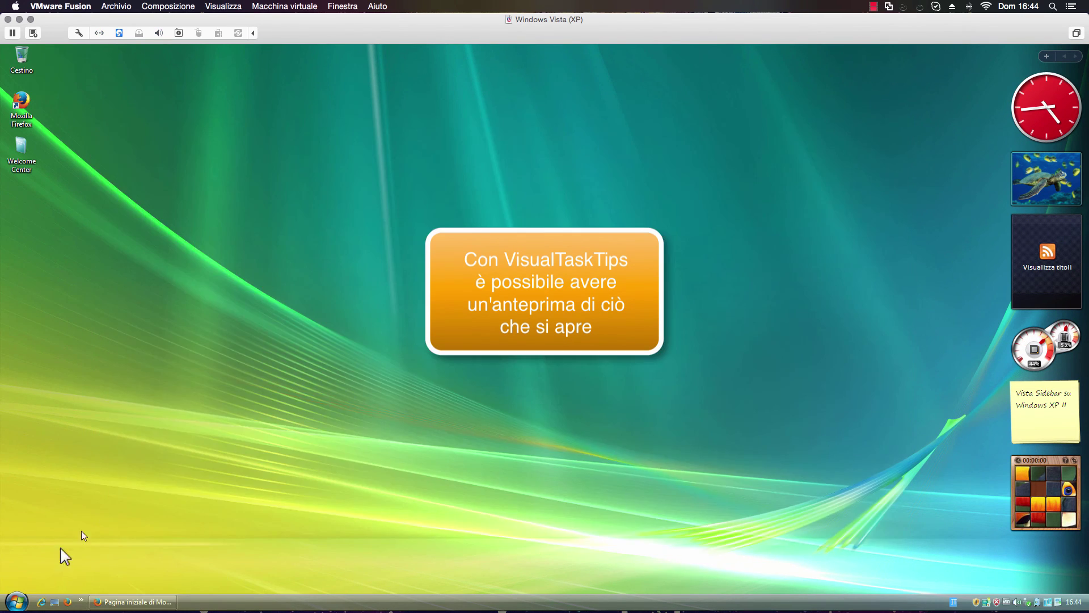
- Open and minimize Internet Explorer and Windows Media Player, dismissing the player's message with "Non visualizzare più questo messaggio" ticked
left_click(30, 605)
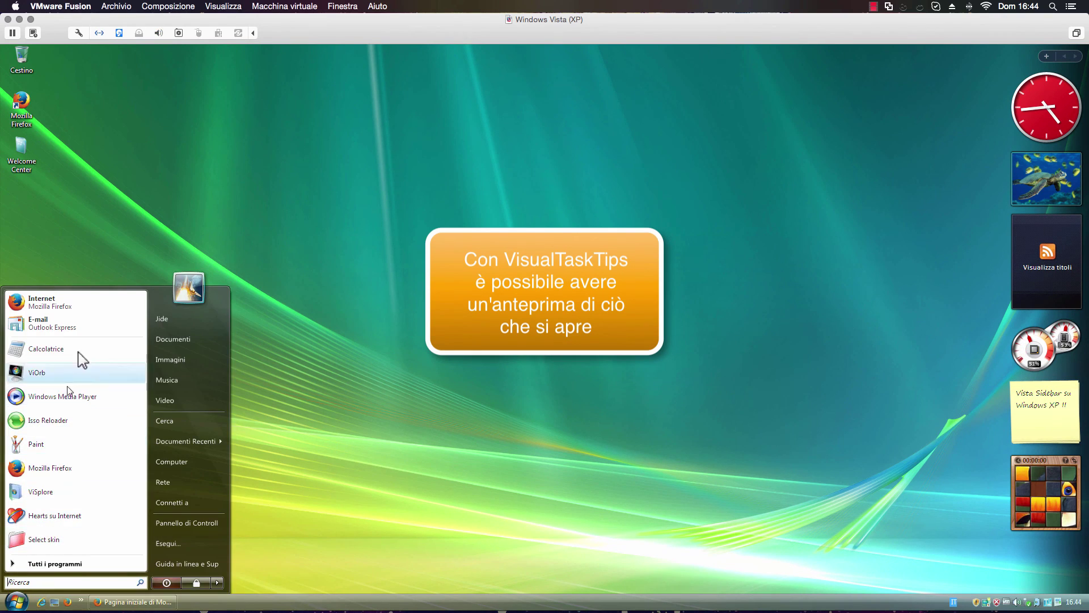
left_click(76, 398)
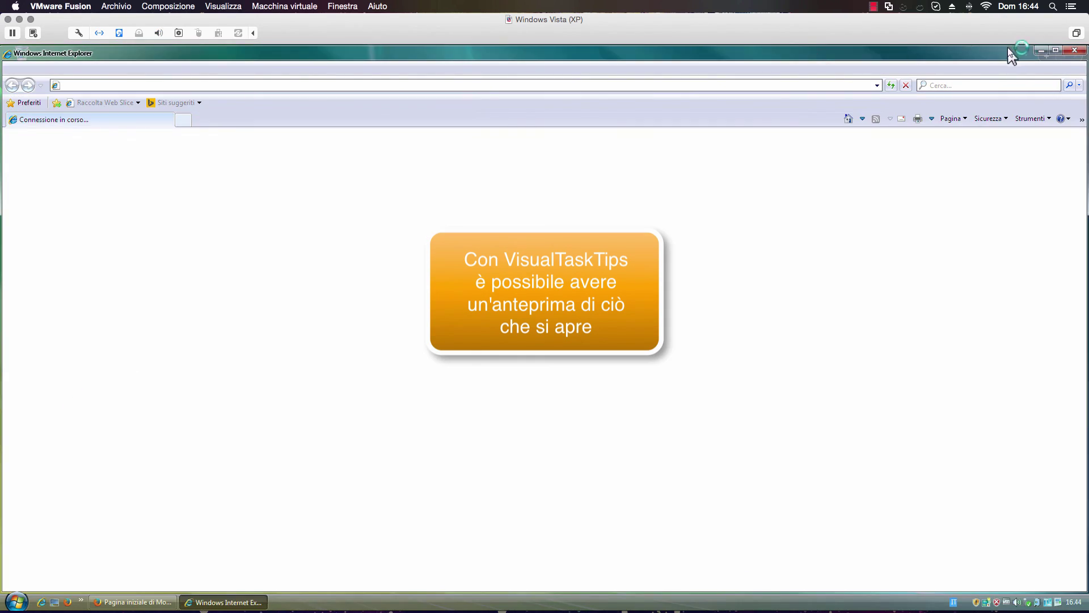
left_click(17, 604)
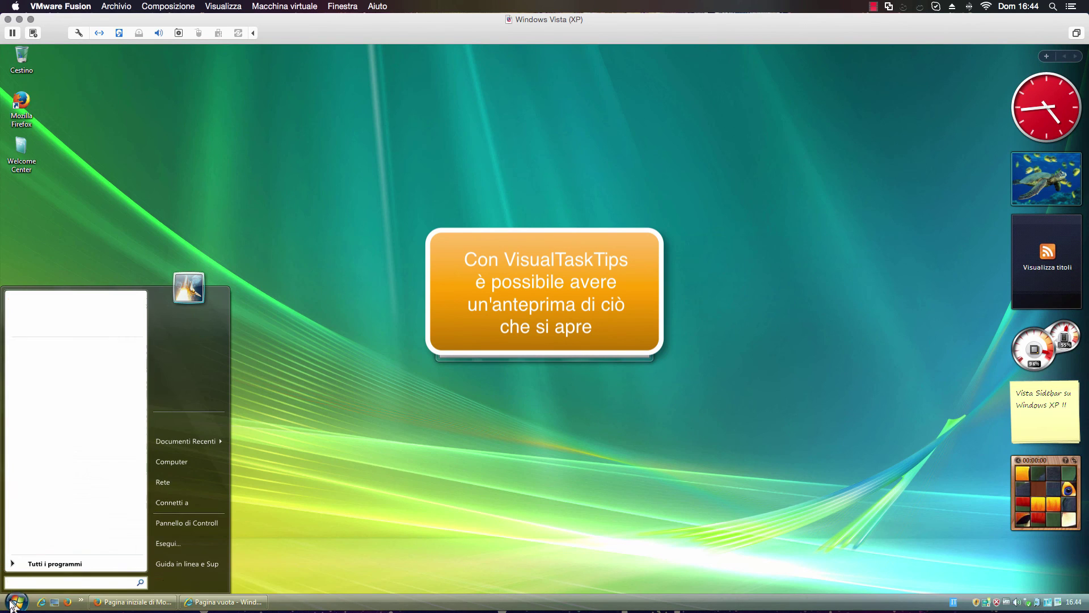
left_click(130, 396)
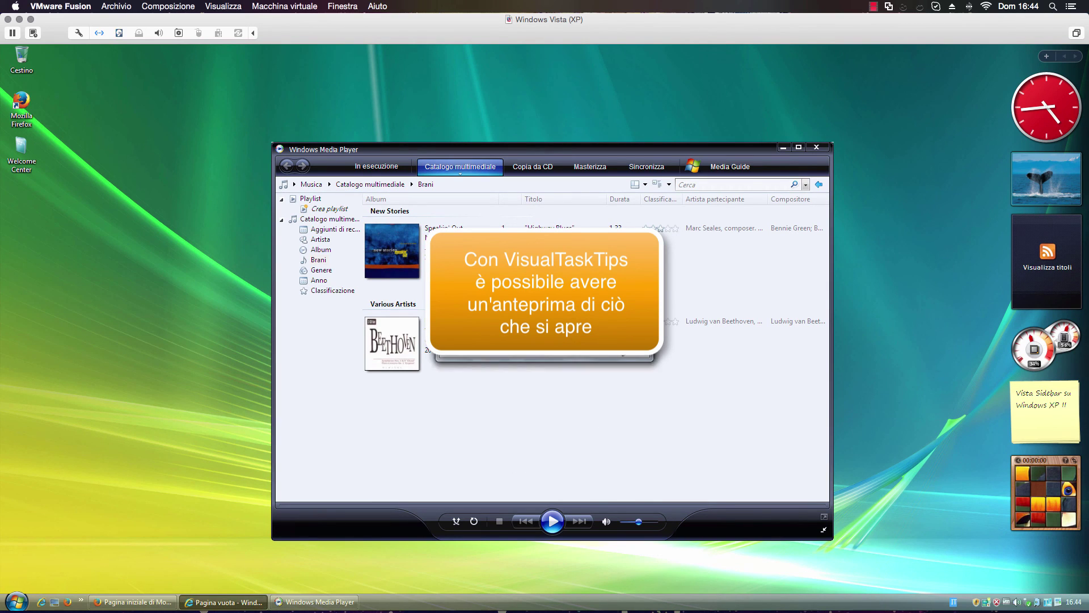
left_click(784, 148)
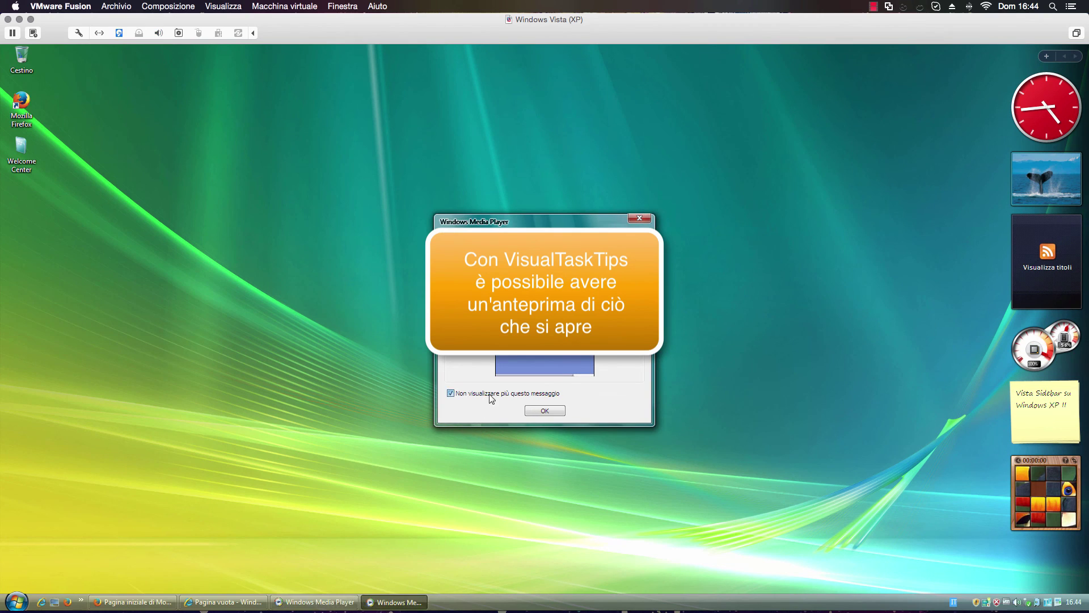
left_click(545, 409)
- Preview the minimized windows' taskbar thumbnails and review the VisualTaskTips customization settings, then close the dialog
mouse_move(115, 611)
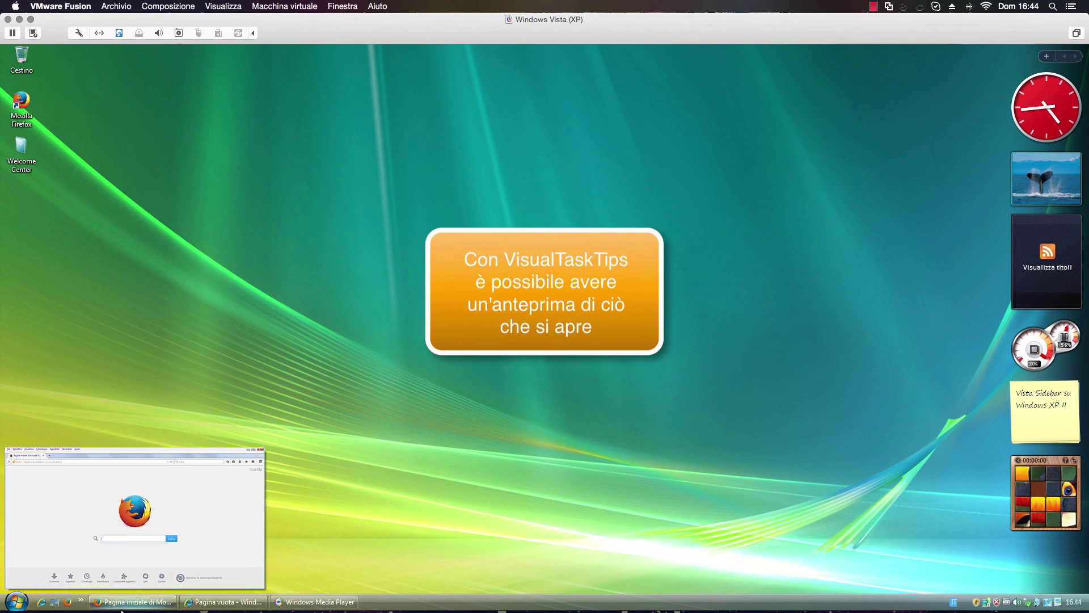
mouse_move(188, 608)
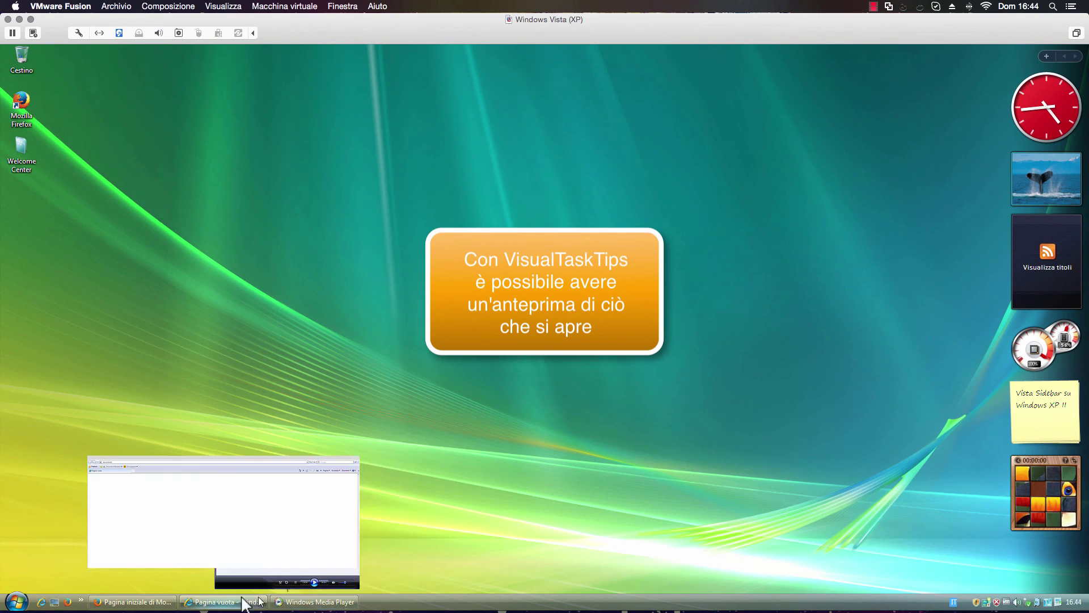
right_click(1056, 602)
left_click(1063, 602)
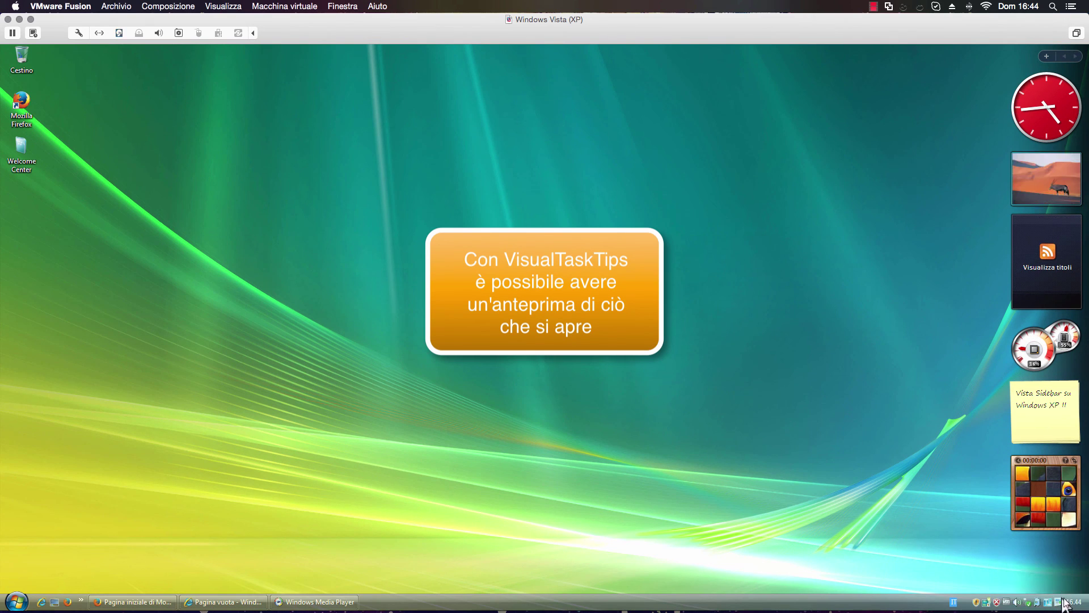
right_click(1057, 603)
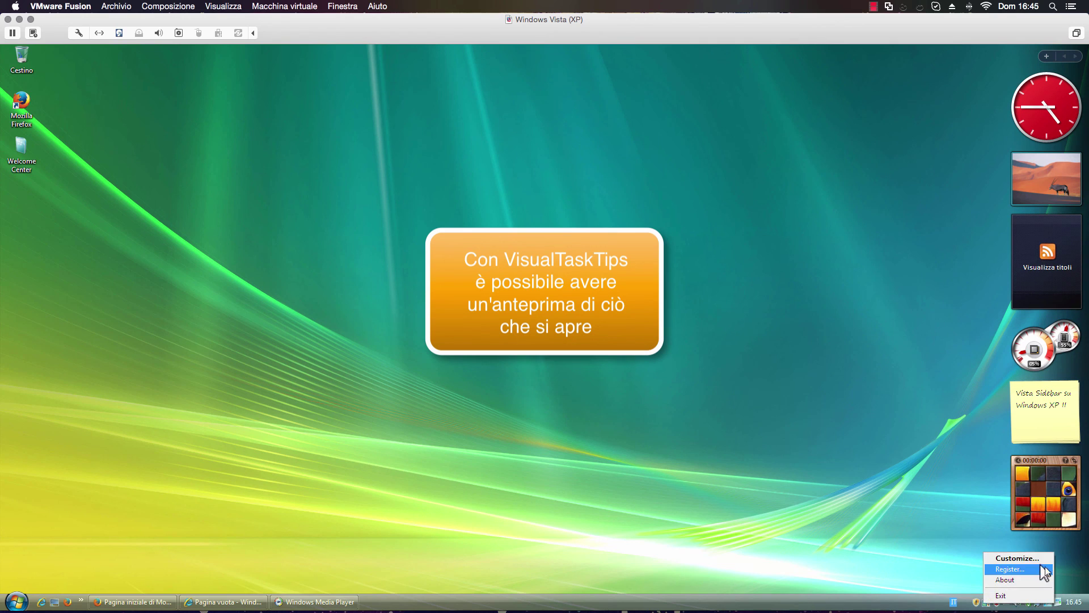
left_click(1040, 565)
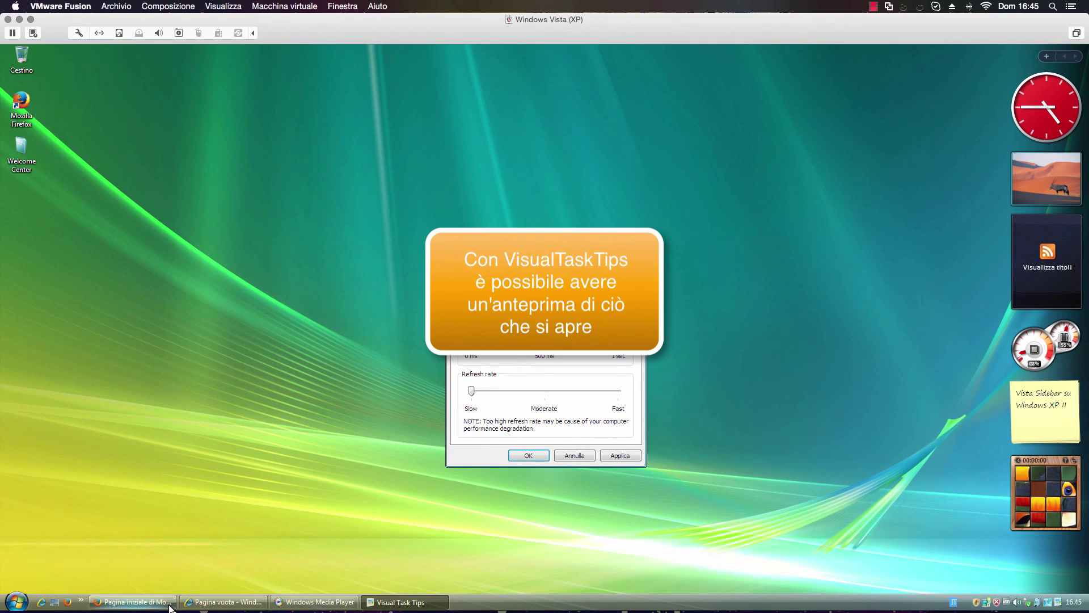
mouse_move(200, 607)
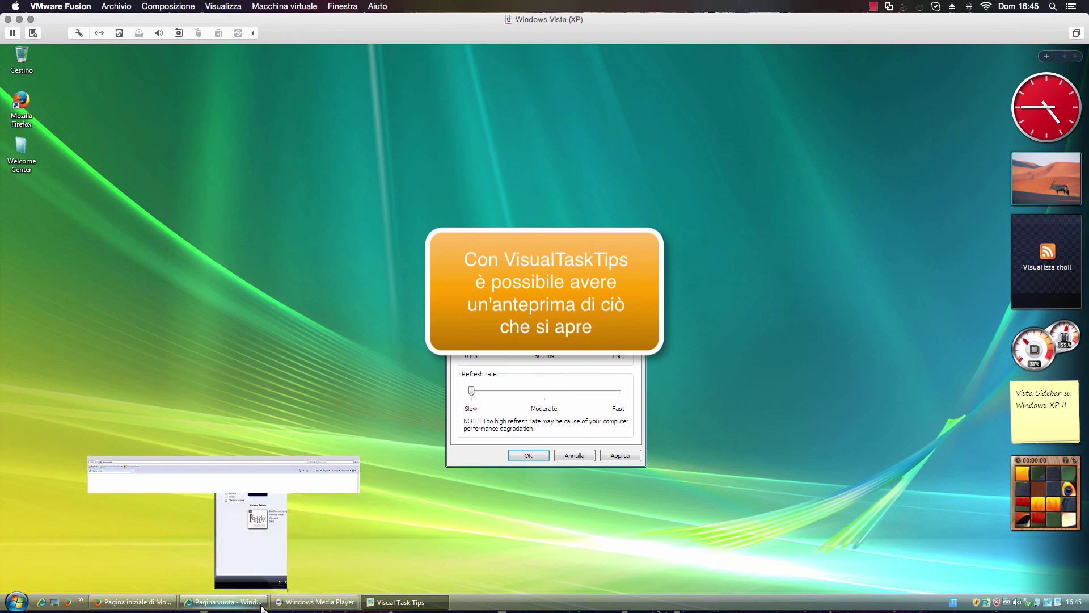
mouse_move(299, 609)
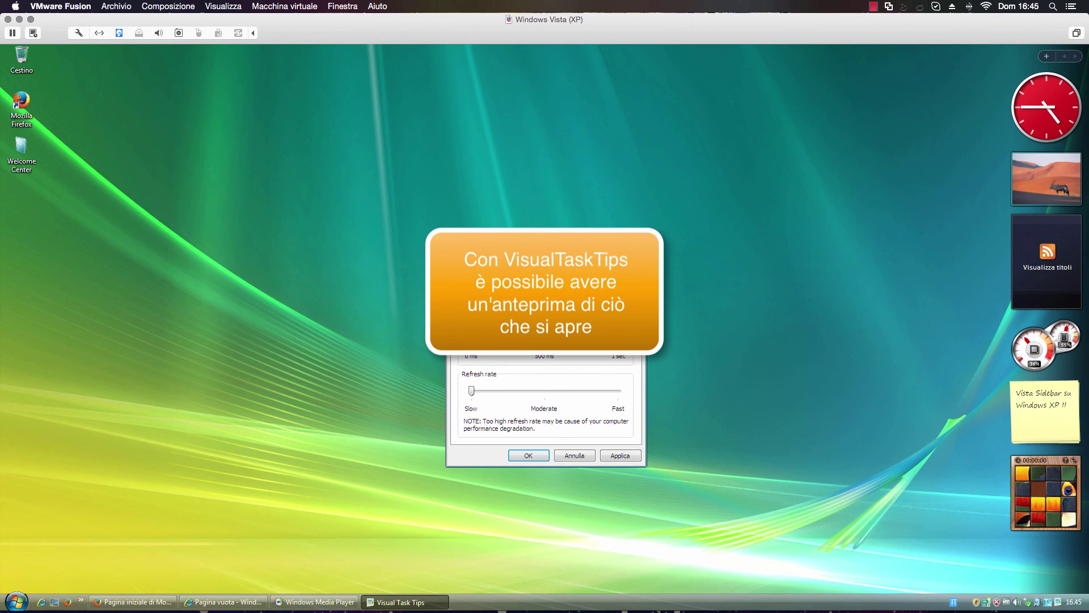
key("ctrl+Tab")
key("ctrl+shift+Tab")
left_click(532, 458)
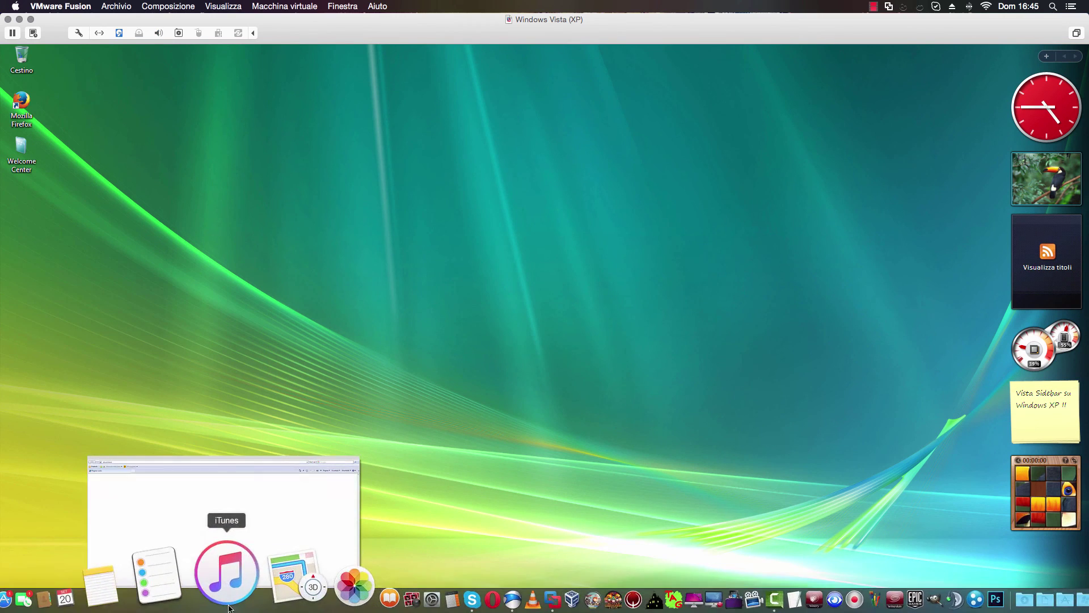
- Restore the minimized Internet Explorer and Mozilla Firefox windows and close them
left_click(222, 602)
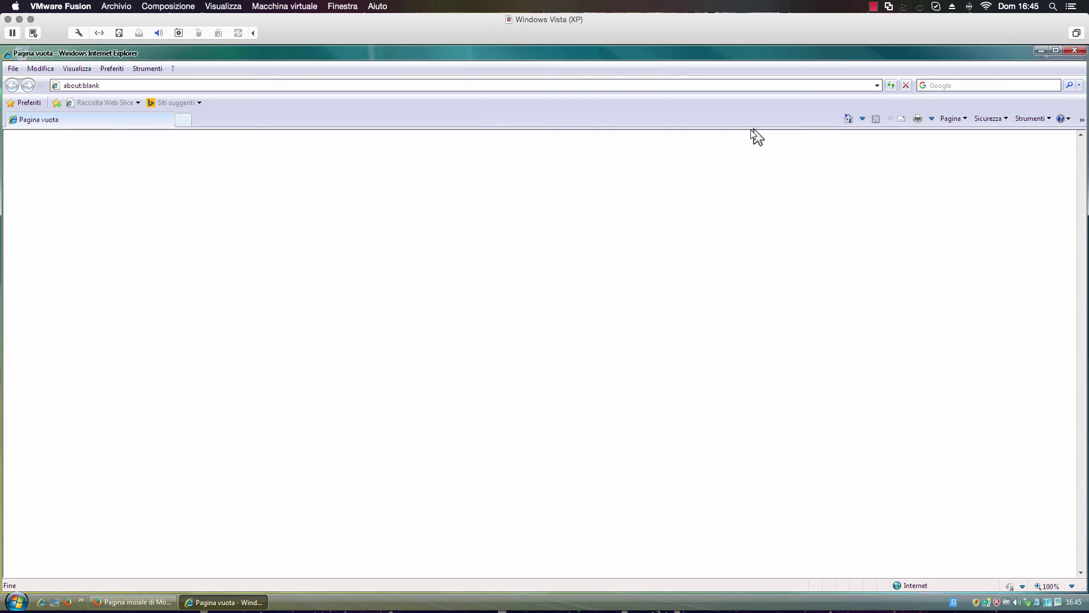
left_click(1074, 50)
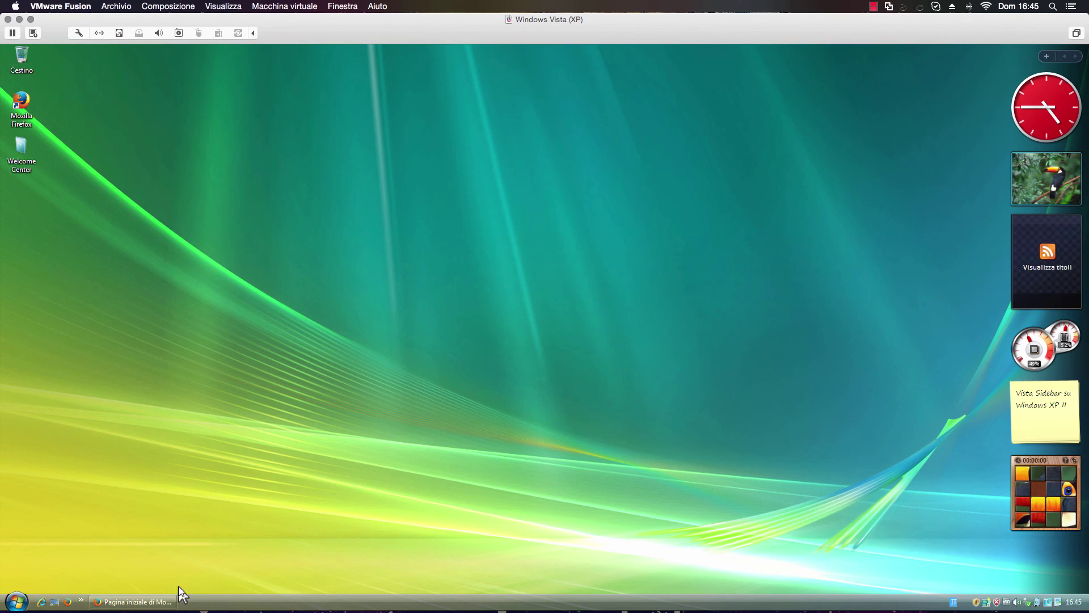
left_click(171, 601)
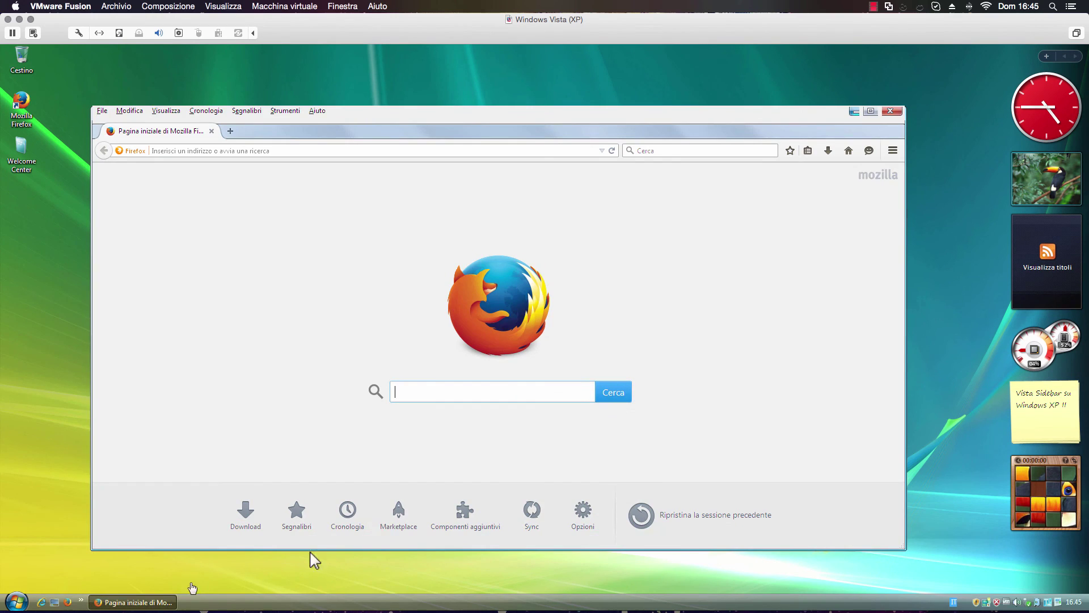
left_click(890, 111)
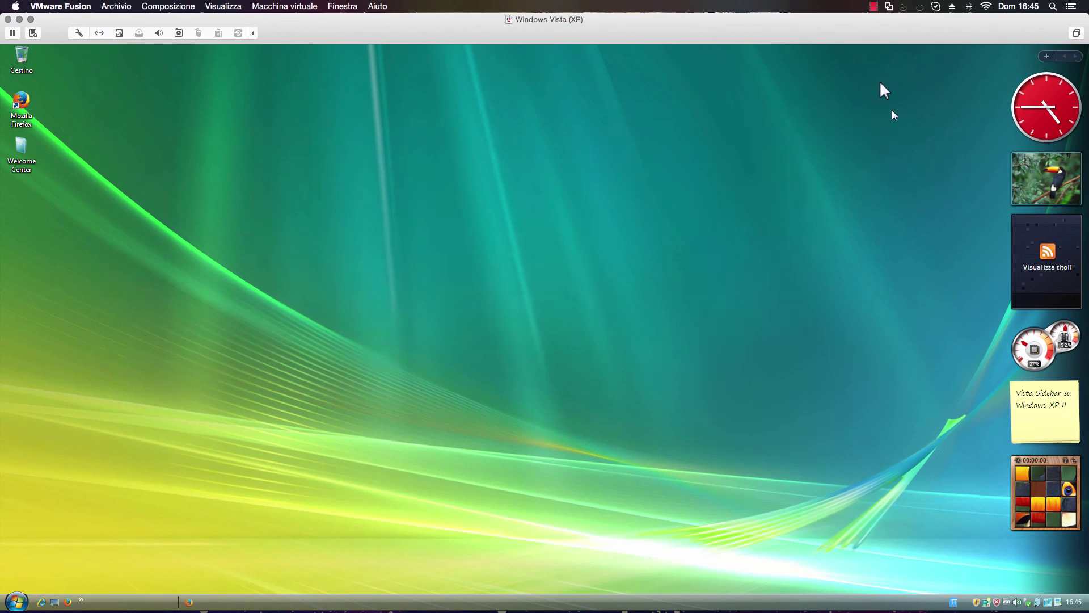
- Open the Vista Calculator and move its window to the upper middle of the desktop
left_click(16, 600)
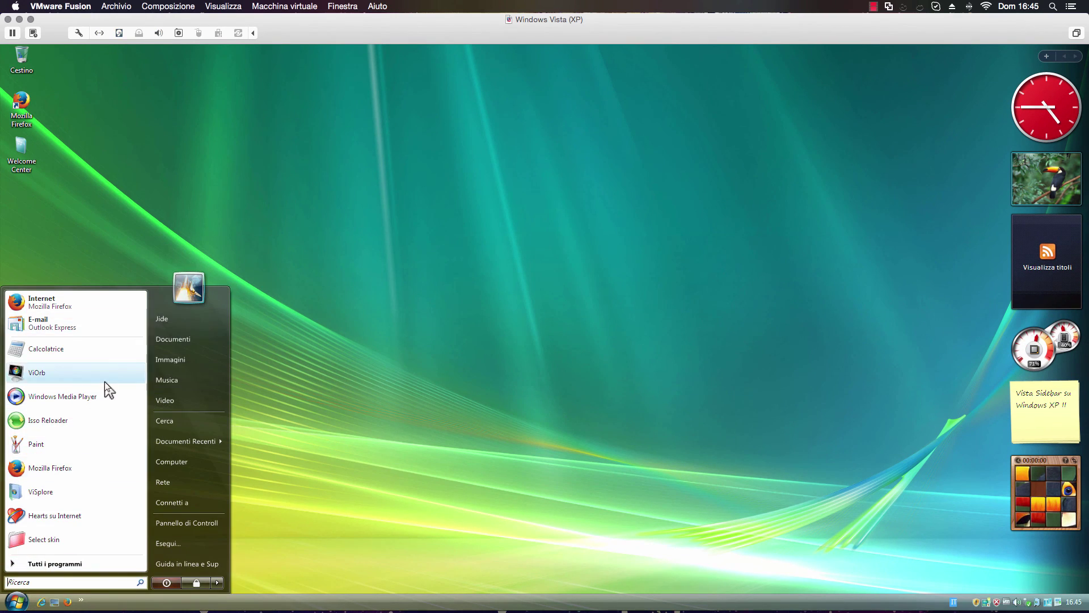
left_click(104, 347)
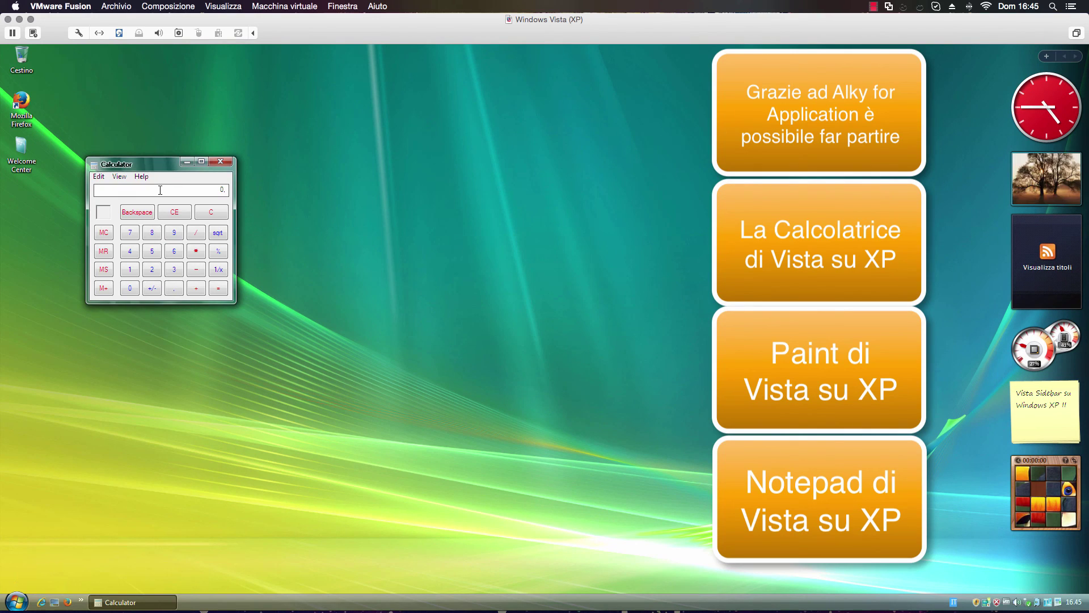
left_click_drag(151, 164, 496, 137)
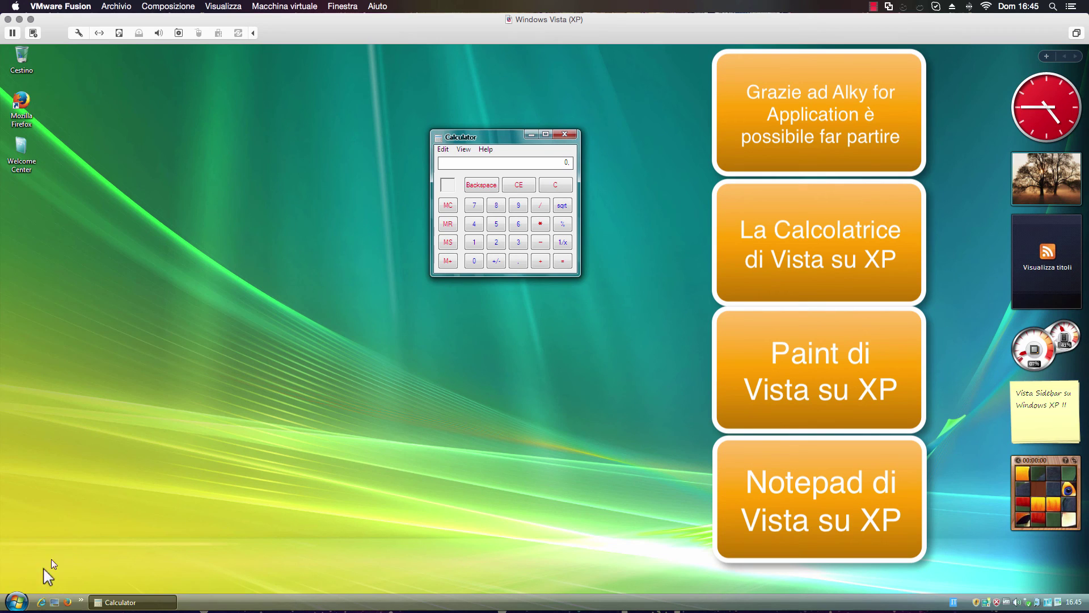
- Open Paint, restore it to a smaller window, and arrange it apart from the Calculator window
left_click(10, 605)
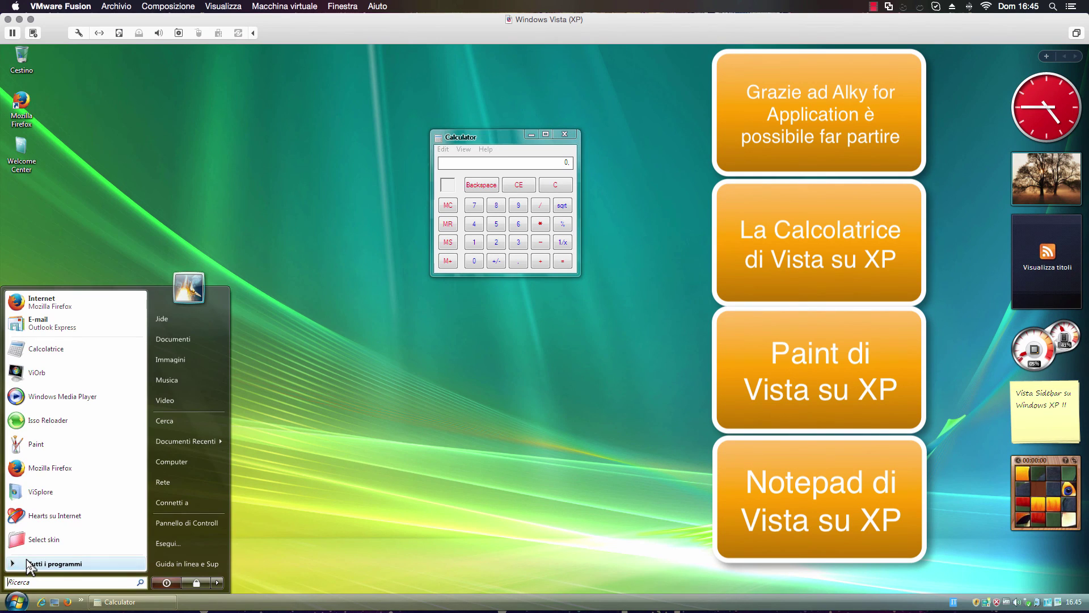
left_click(50, 437)
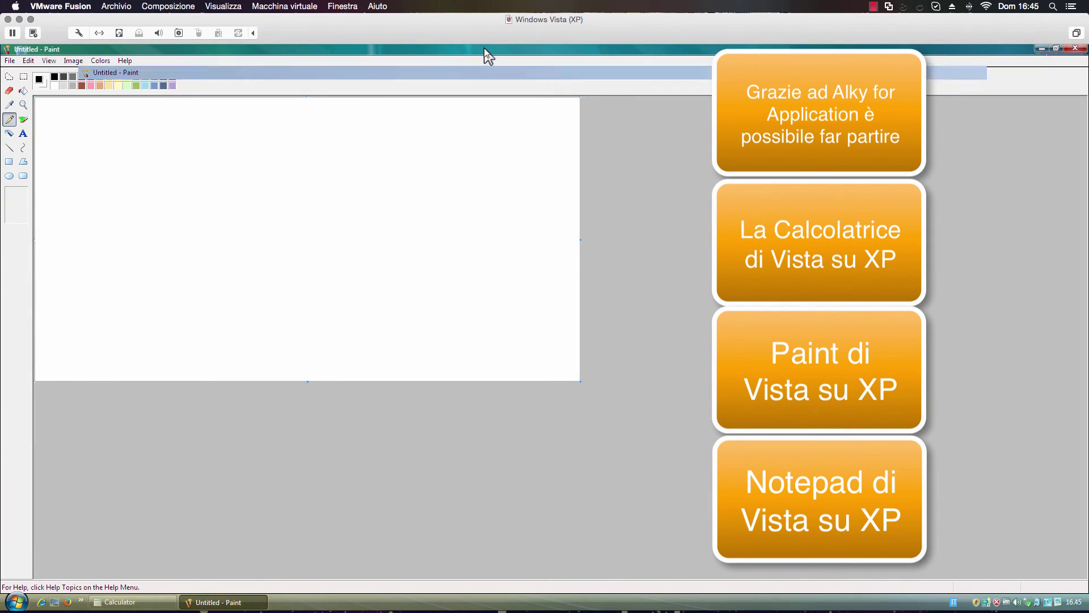
double_click(484, 48)
left_click_drag(471, 105, 699, 90)
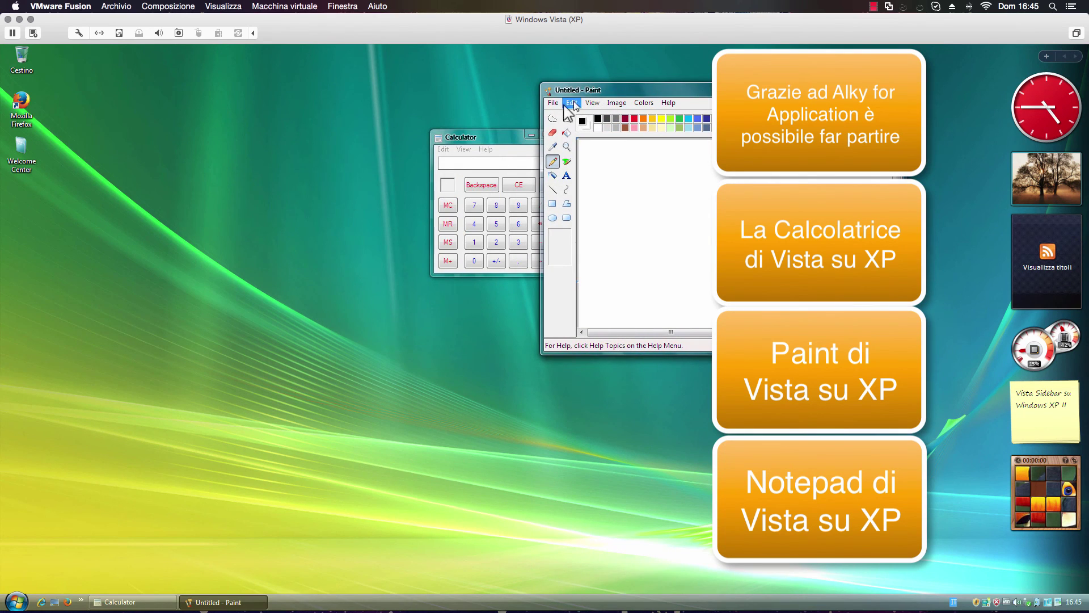
left_click_drag(467, 138, 202, 113)
- Show the version information of both Calculator and Paint
left_click(217, 124)
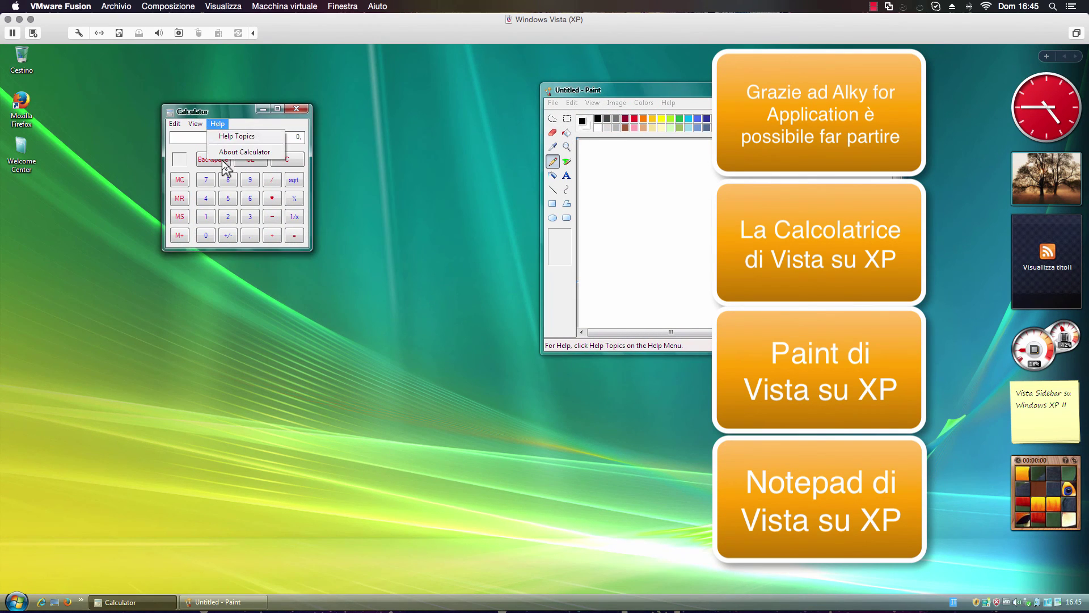
left_click(245, 152)
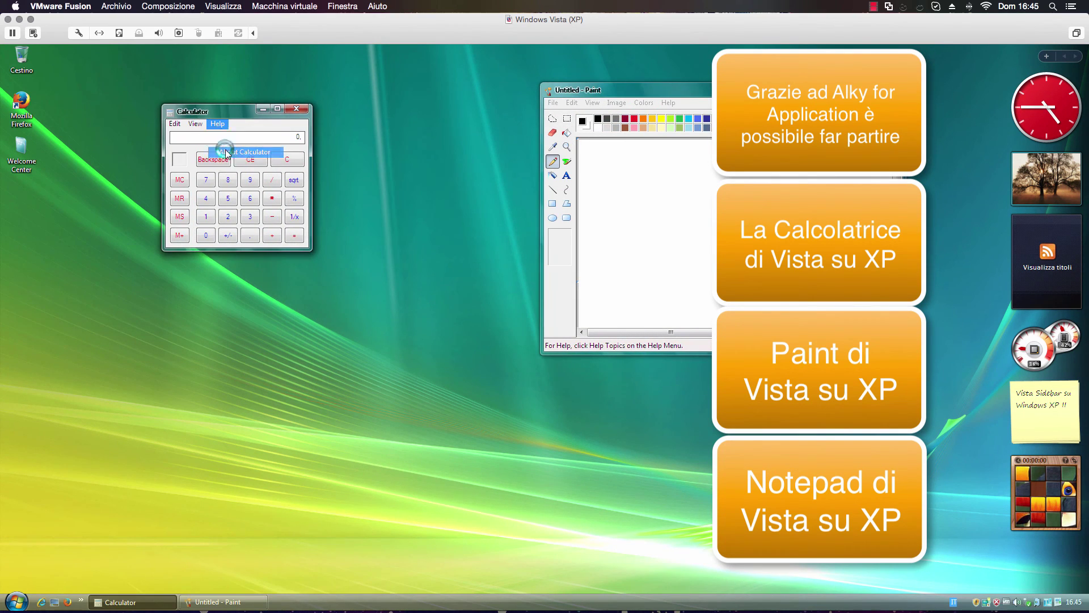
left_click(675, 111)
left_click(682, 132)
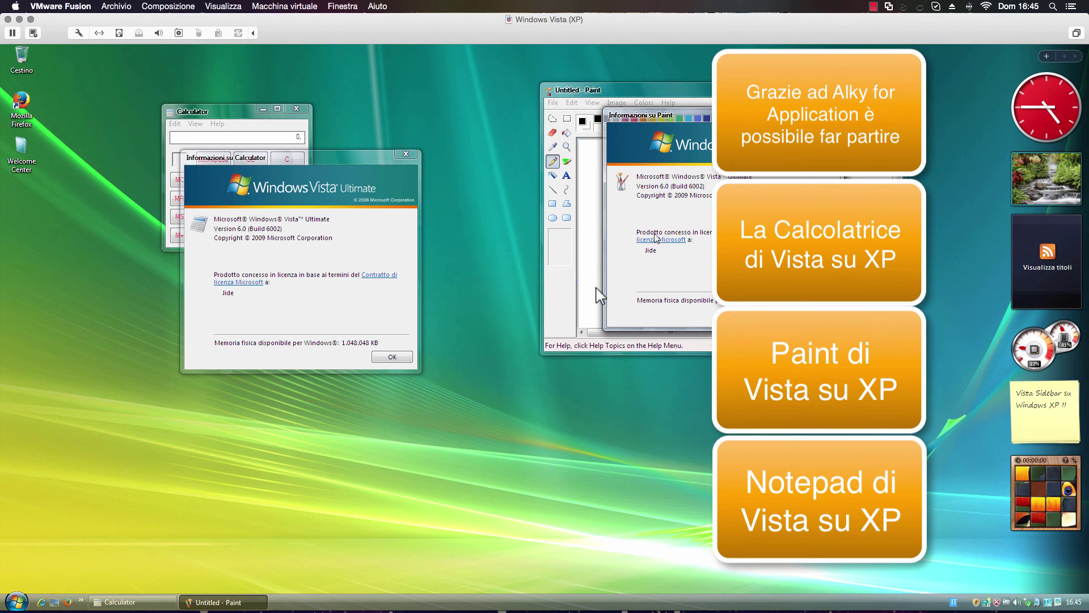
- Open Notepad (Blocco note) from the Accessori programs and show its version information
left_click(11, 602)
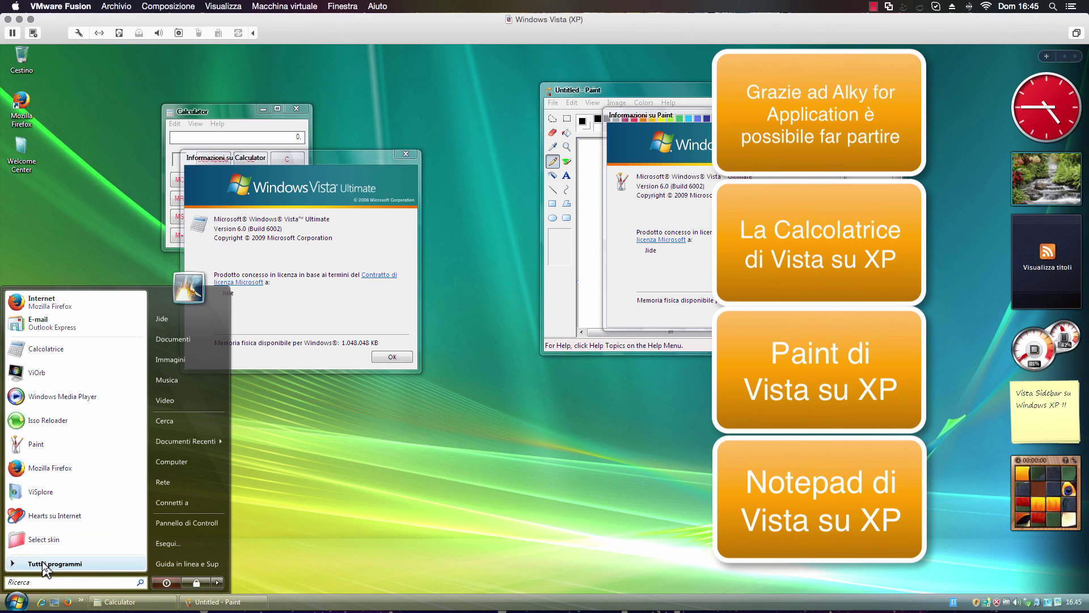
left_click(44, 563)
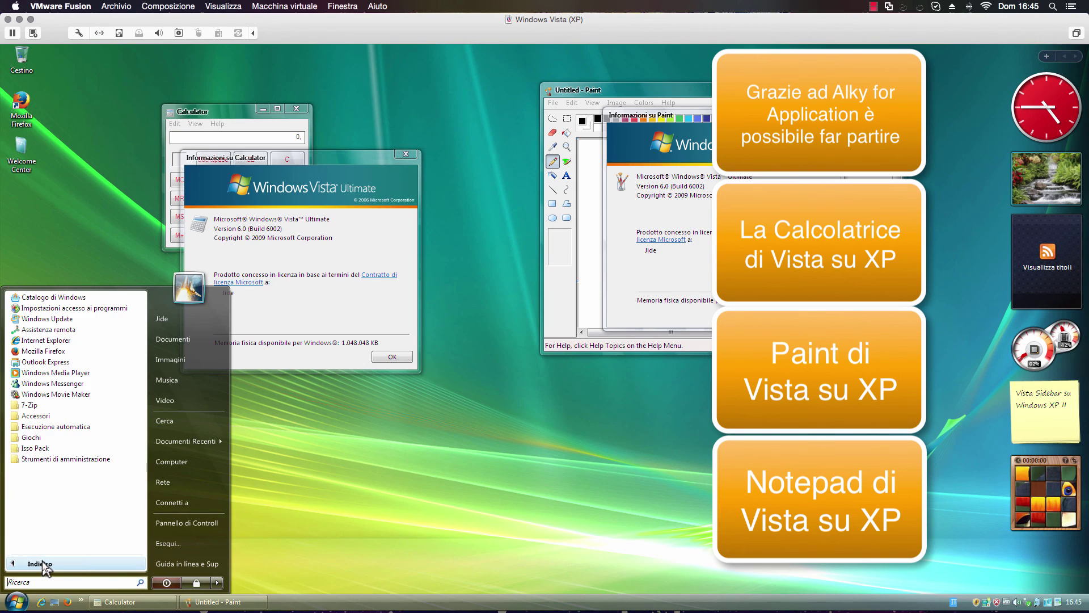
left_click(62, 415)
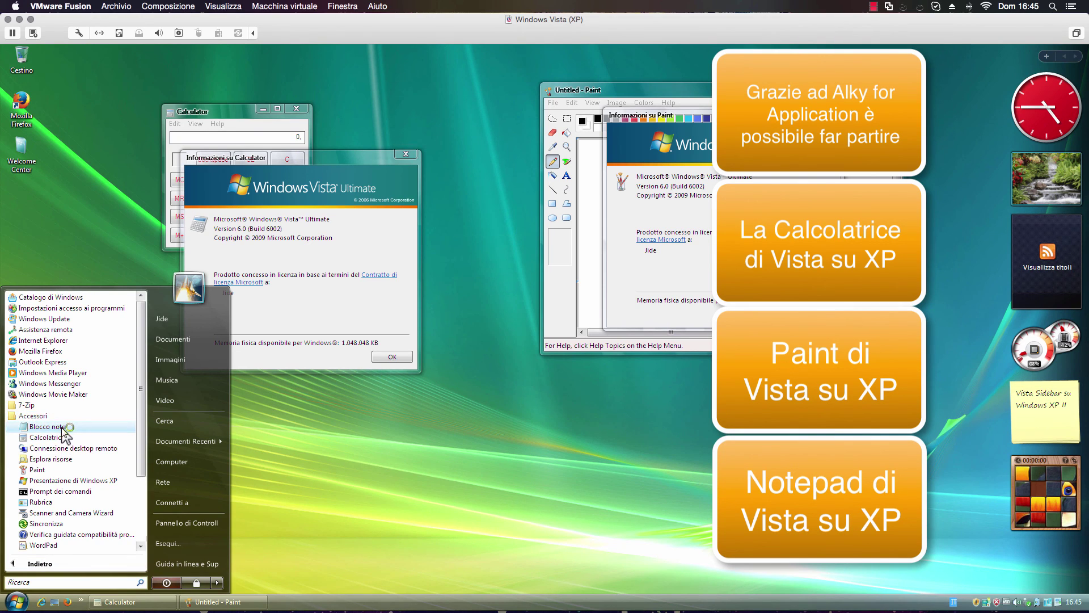
left_click(63, 429)
left_click(103, 247)
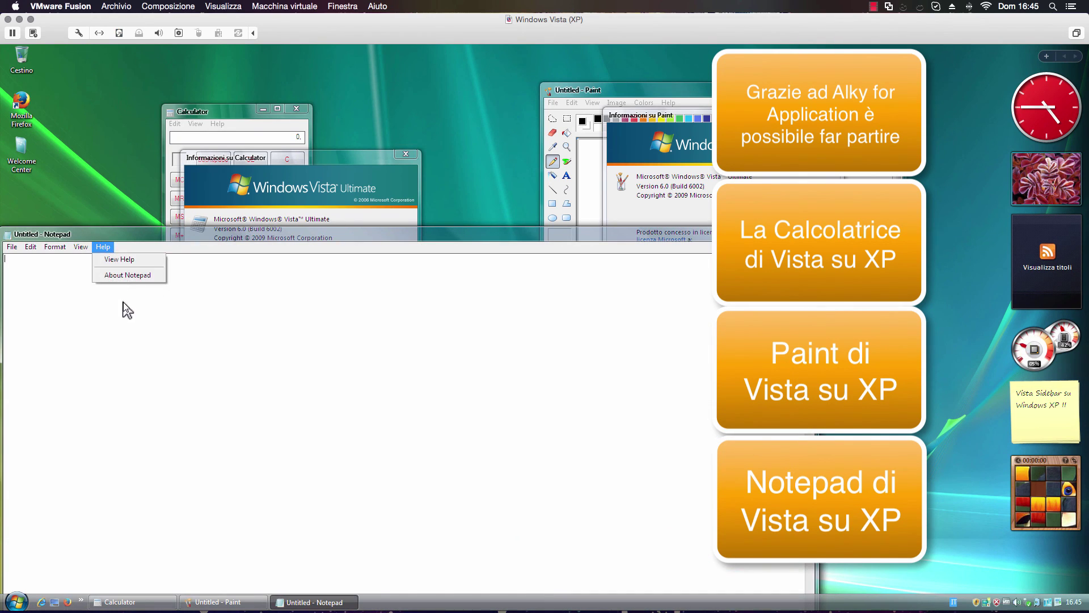
left_click(122, 274)
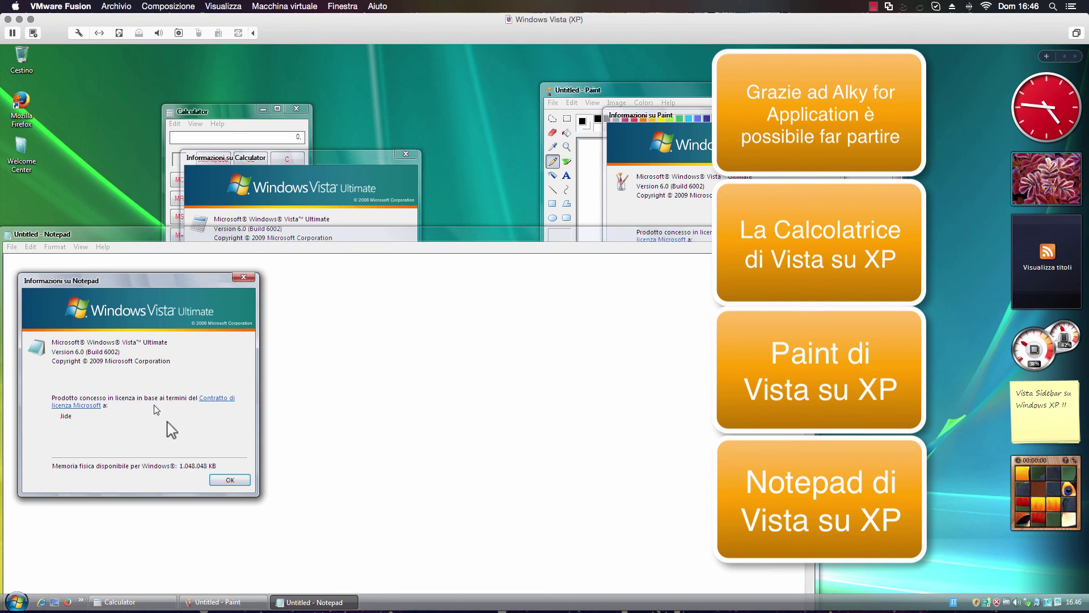
- Close all the version information dialogs along with Notepad, Calculator and Paint
left_click(230, 480)
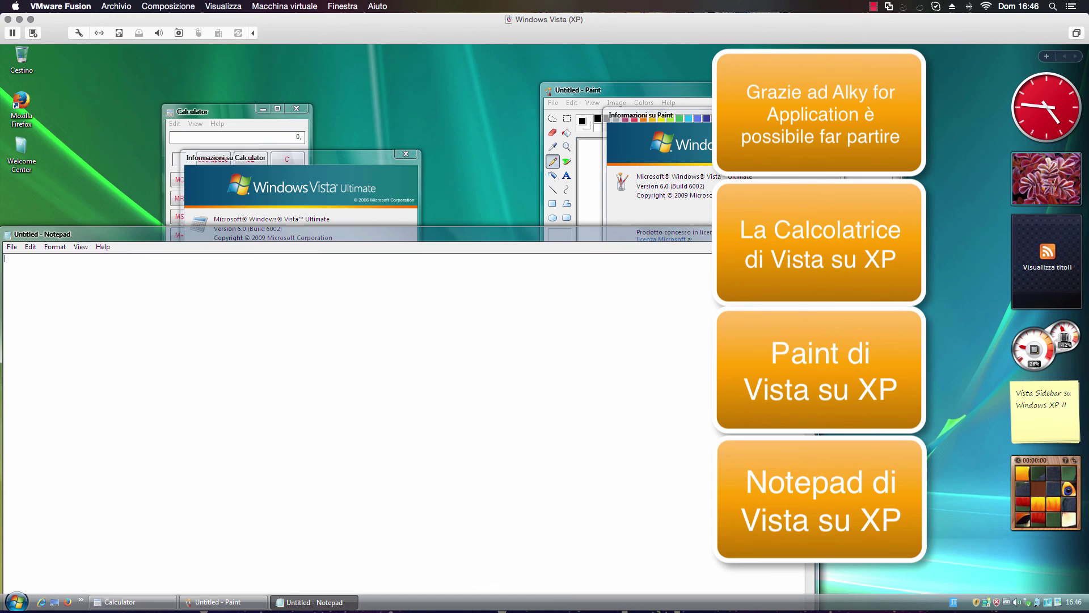
left_click(795, 234)
left_click(816, 321)
left_click(391, 363)
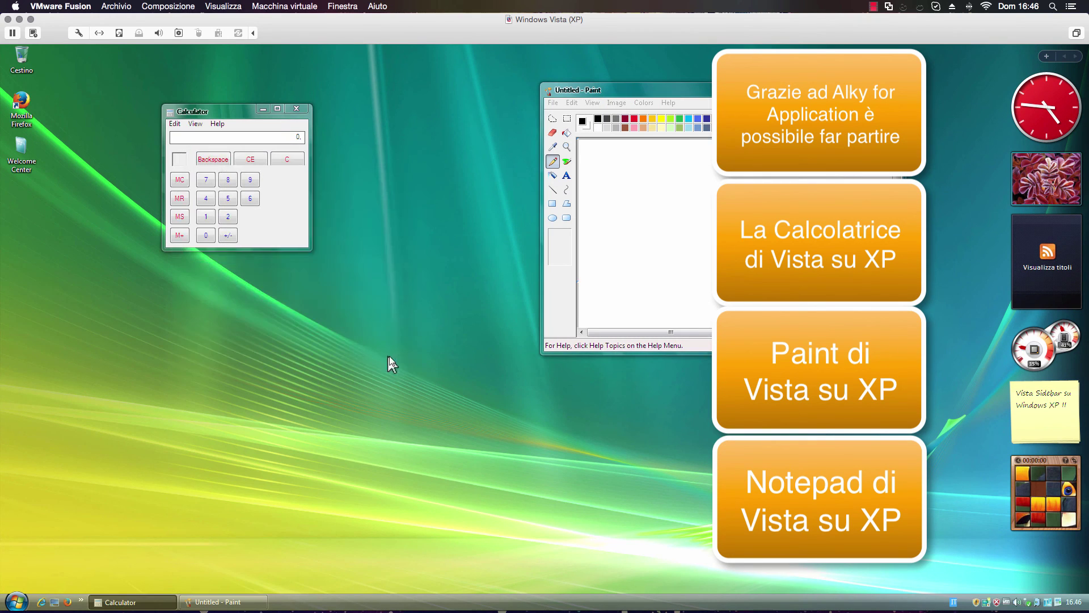
left_click(296, 108)
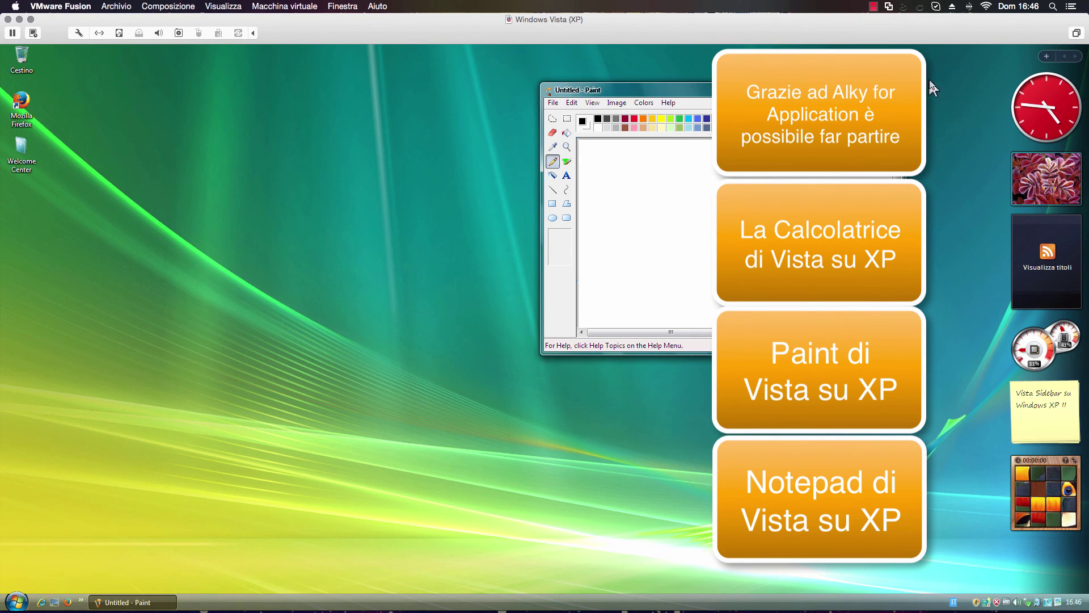
left_click(895, 90)
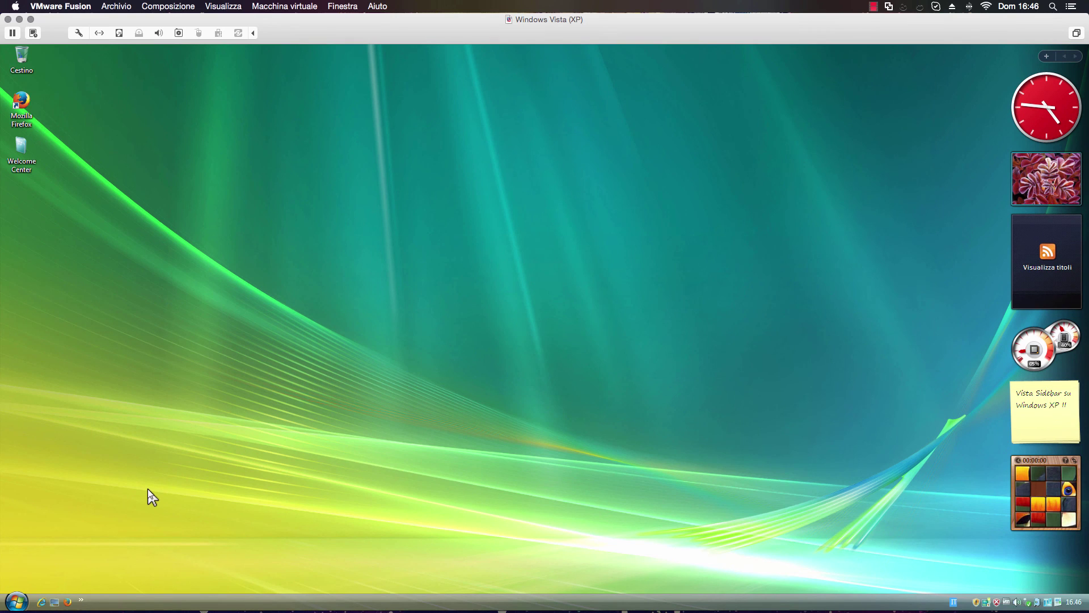
- Run winver to show the Windows version information, move its dialog toward the middle of the desktop, and dismiss it
key("super+r")
type("winver")
key("Return")
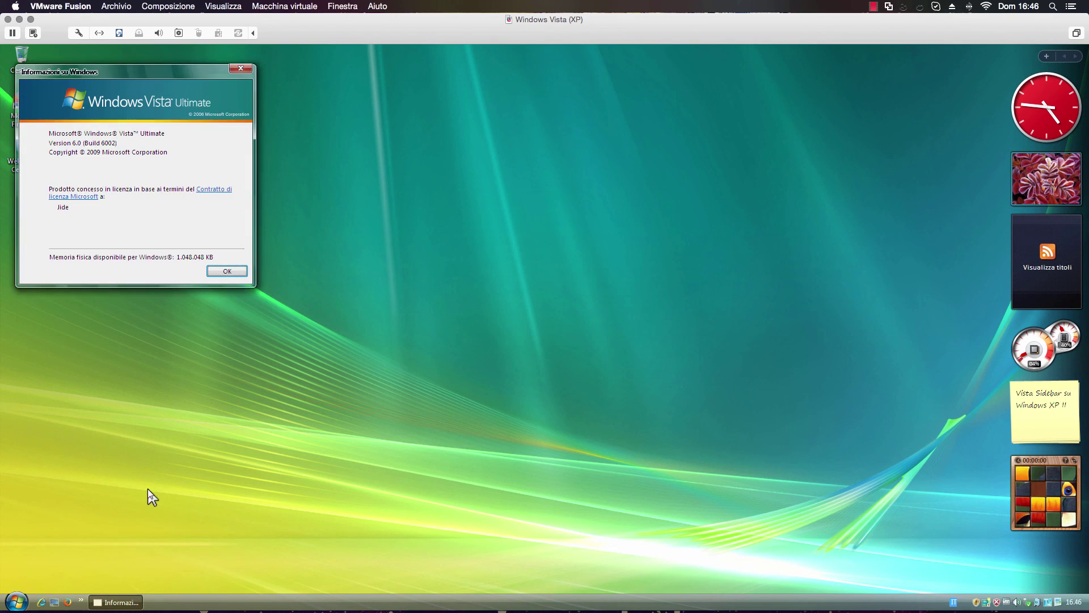
left_click_drag(73, 72, 524, 123)
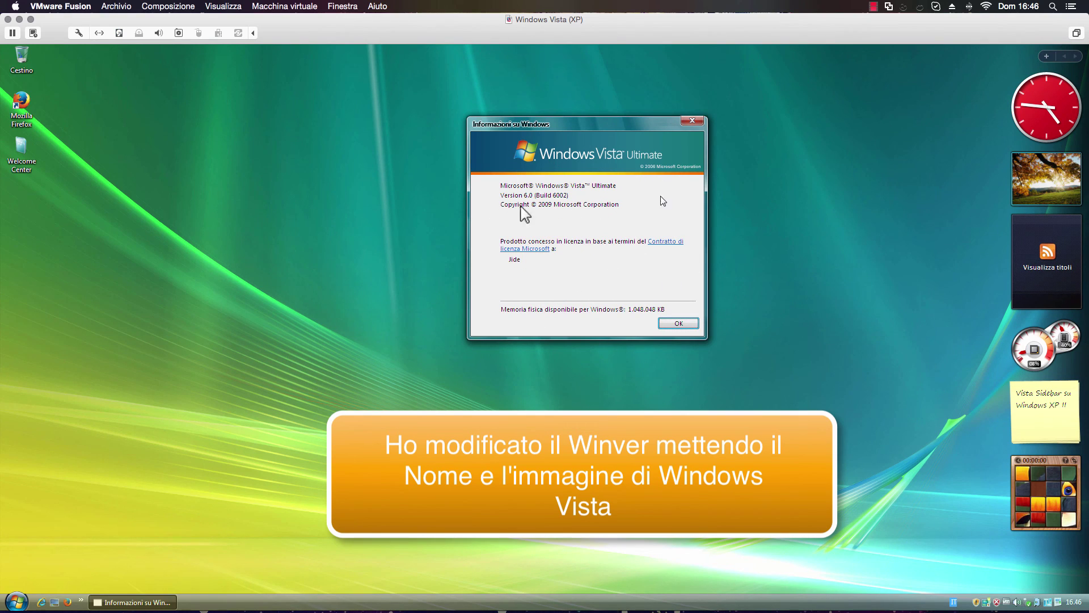
left_click(680, 323)
- Open the desktop's Personalization settings and apply img3 as the desktop background with the position set to Estesa
right_click(508, 292)
left_click(545, 368)
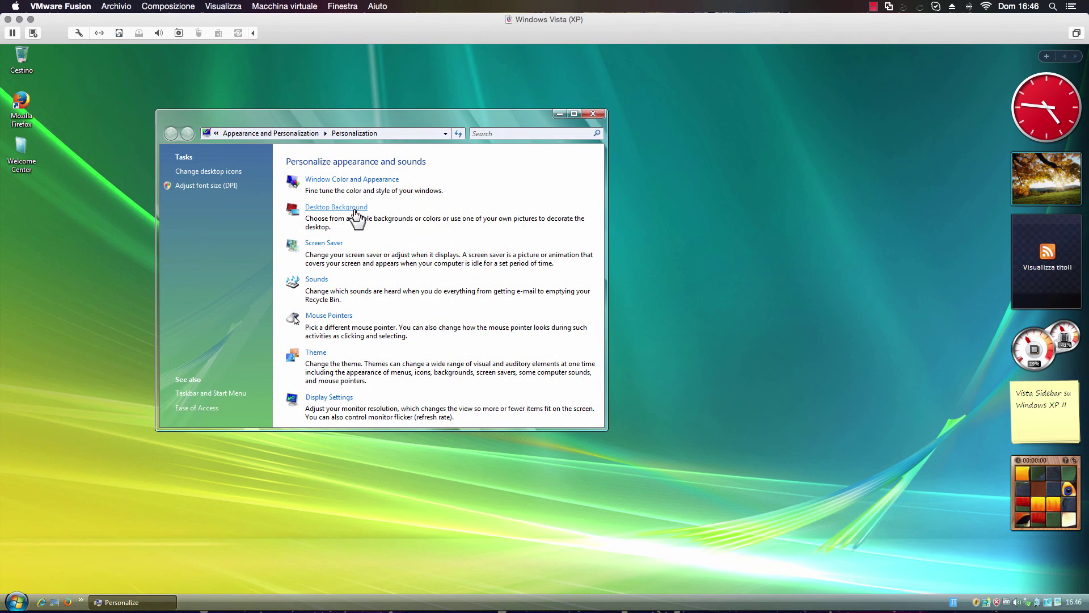
left_click(356, 213)
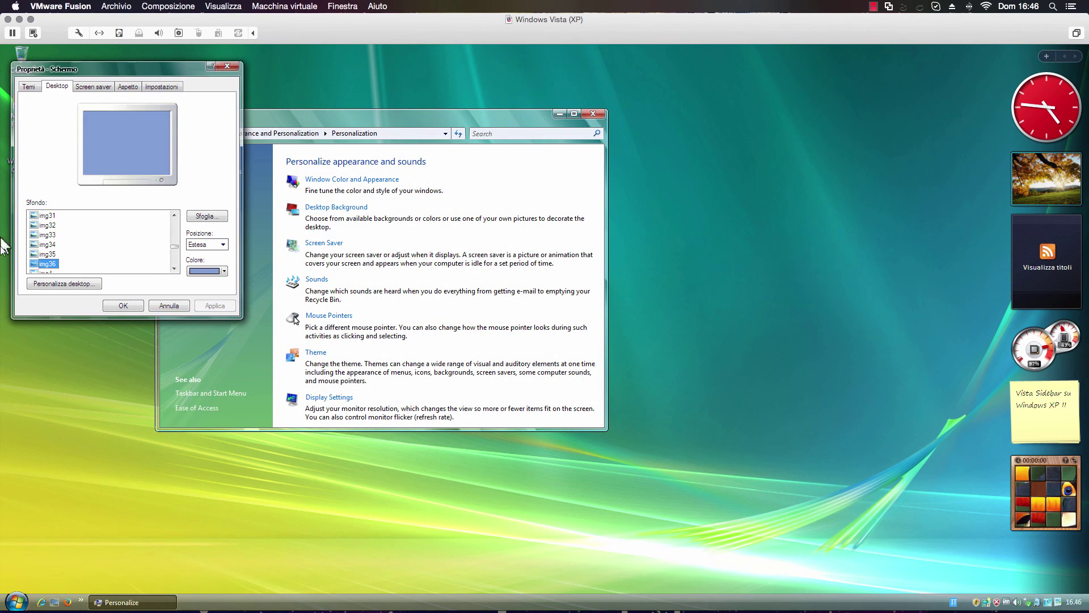
left_click(39, 234)
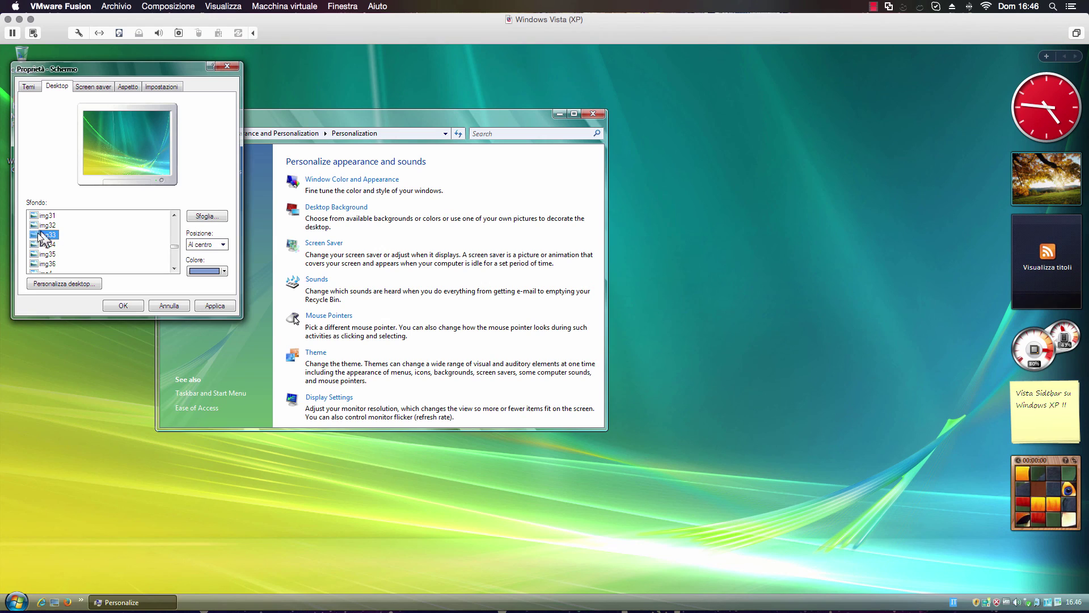
left_click(174, 216)
double_click(174, 215)
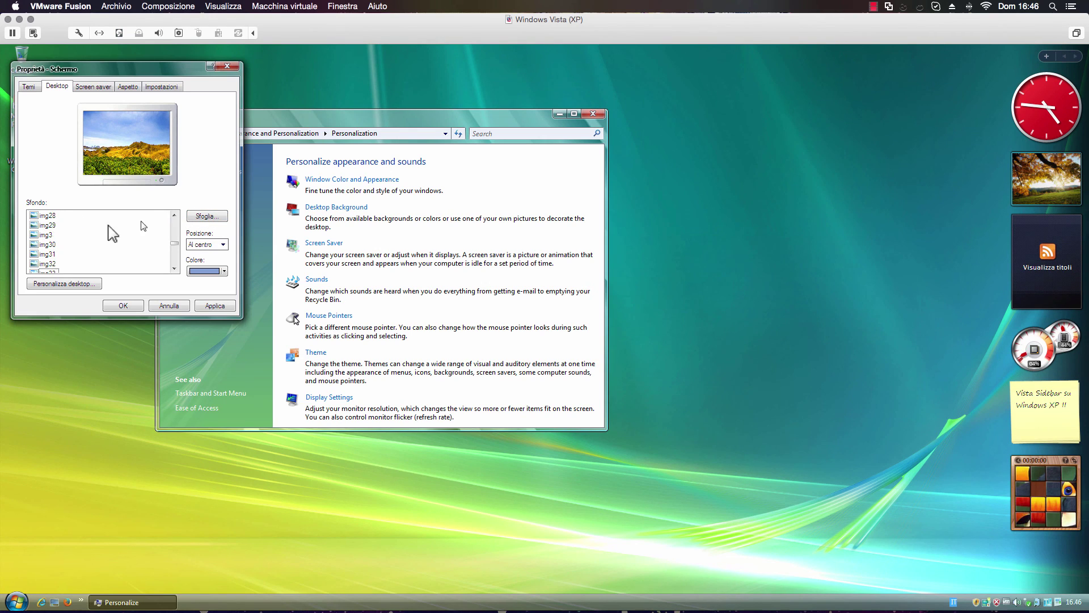
left_click(46, 235)
left_click(207, 244)
left_click(205, 270)
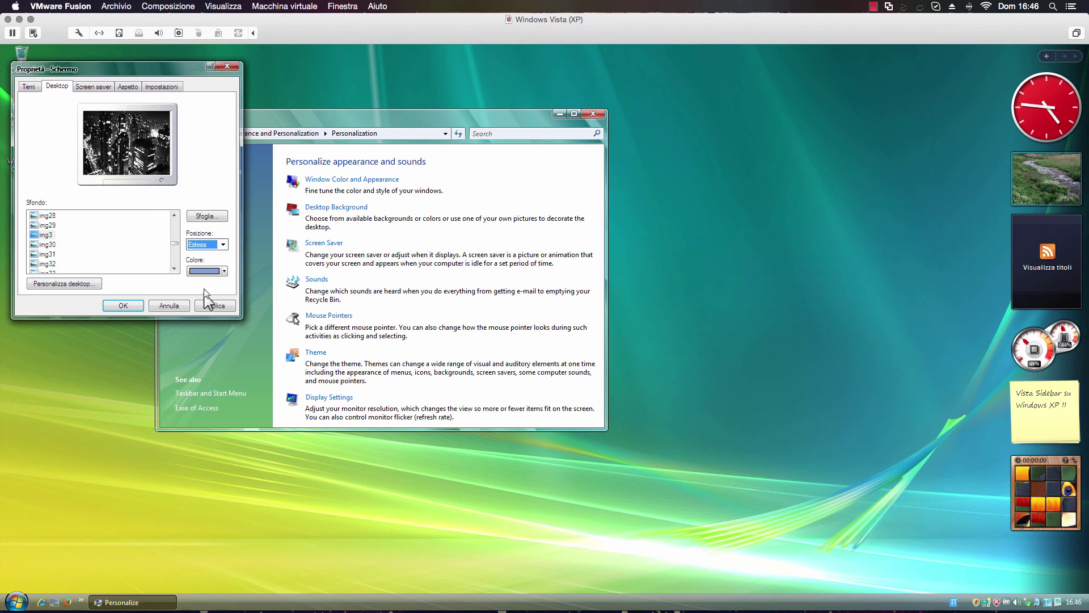
left_click(134, 305)
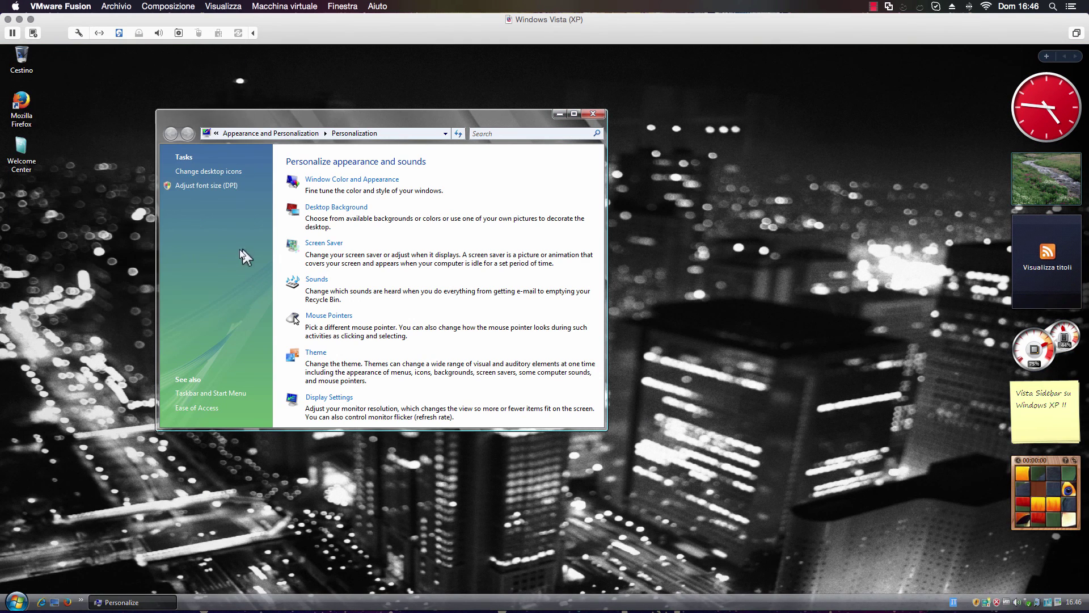
- Open the Screen Saver settings and test the Aurora and Bubbles screen savers, selecting Bezier in between
left_click(319, 244)
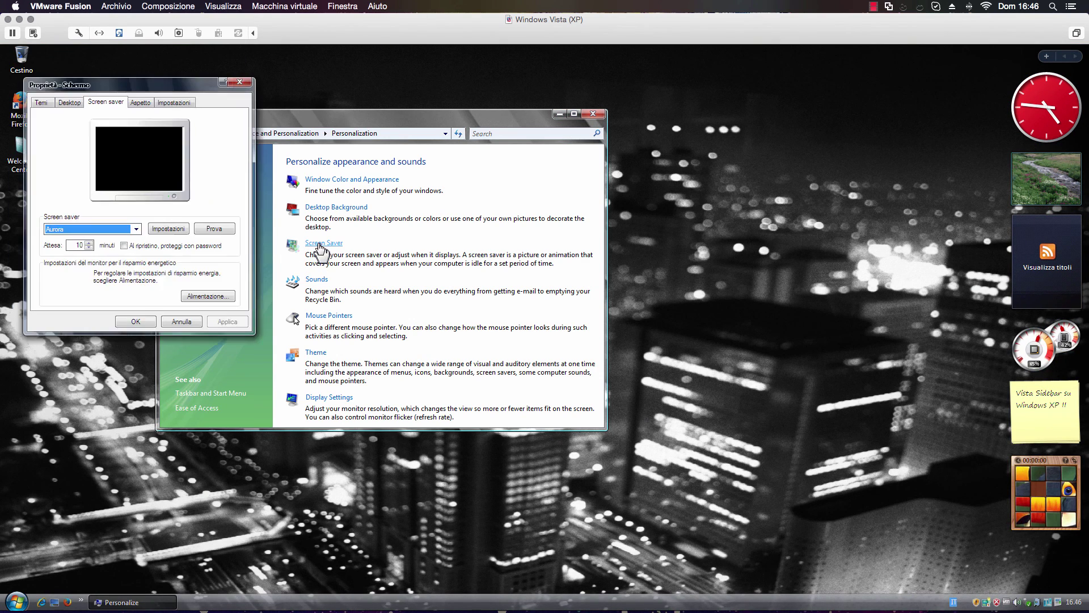
left_click(205, 230)
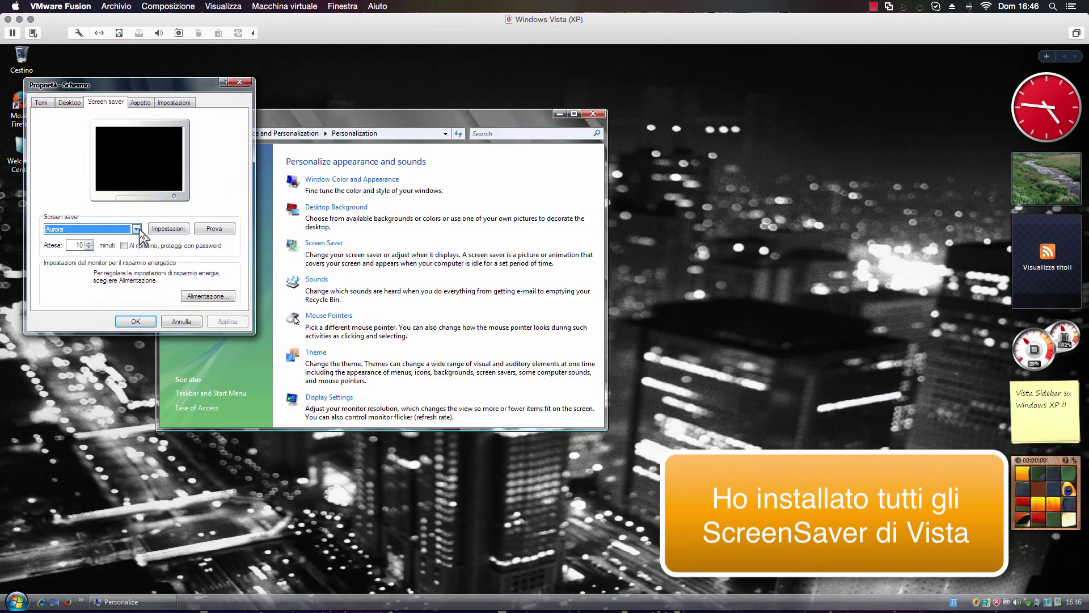
left_click(120, 229)
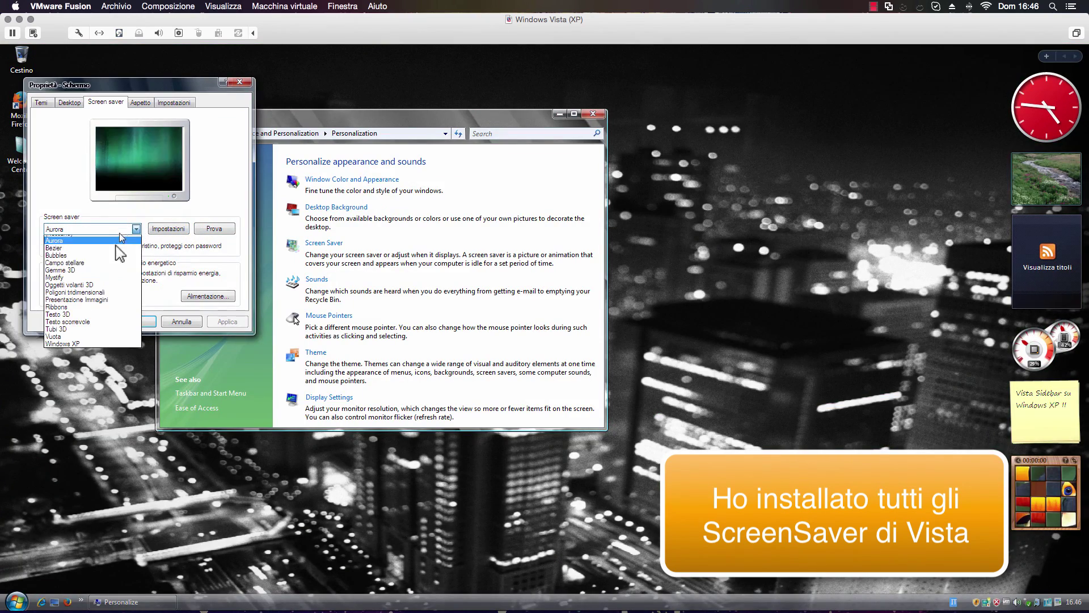
left_click(113, 250)
left_click(118, 230)
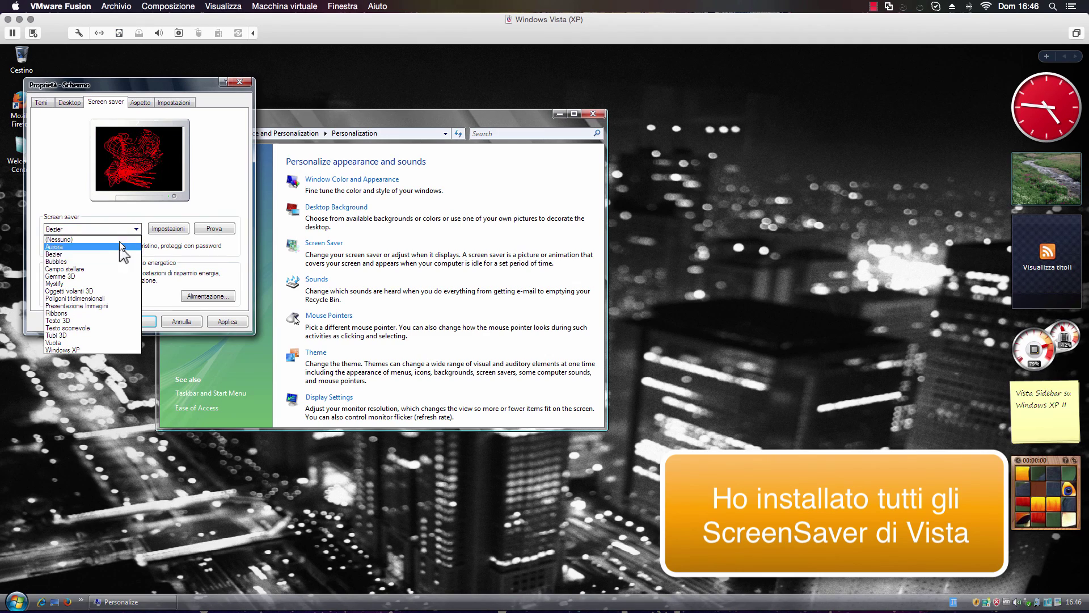
left_click(119, 261)
left_click(215, 227)
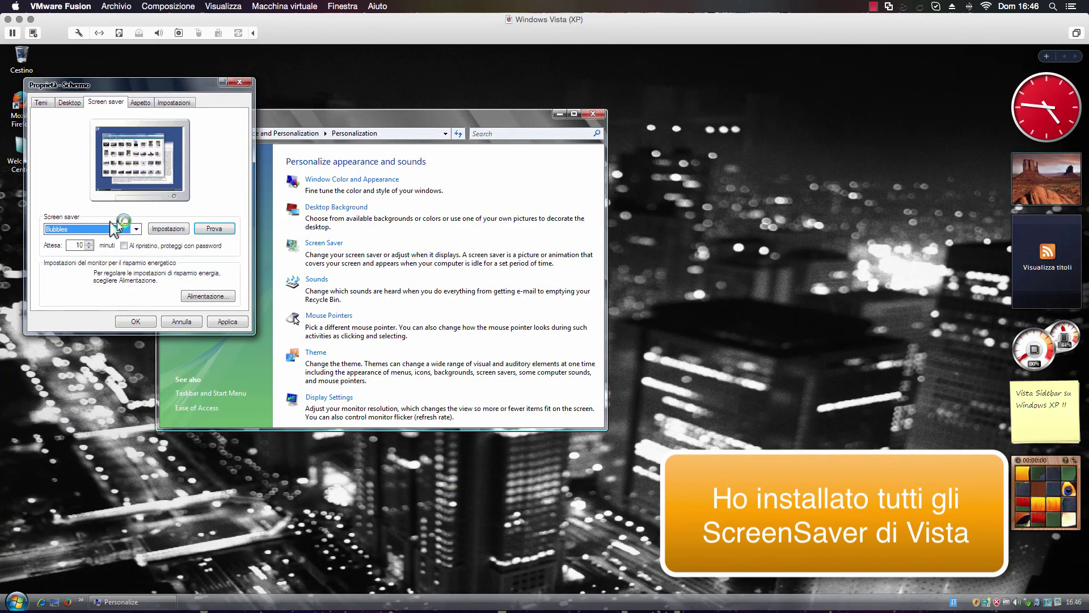
- Test the Mystify and Ribbons screen savers at full screen
left_click(110, 226)
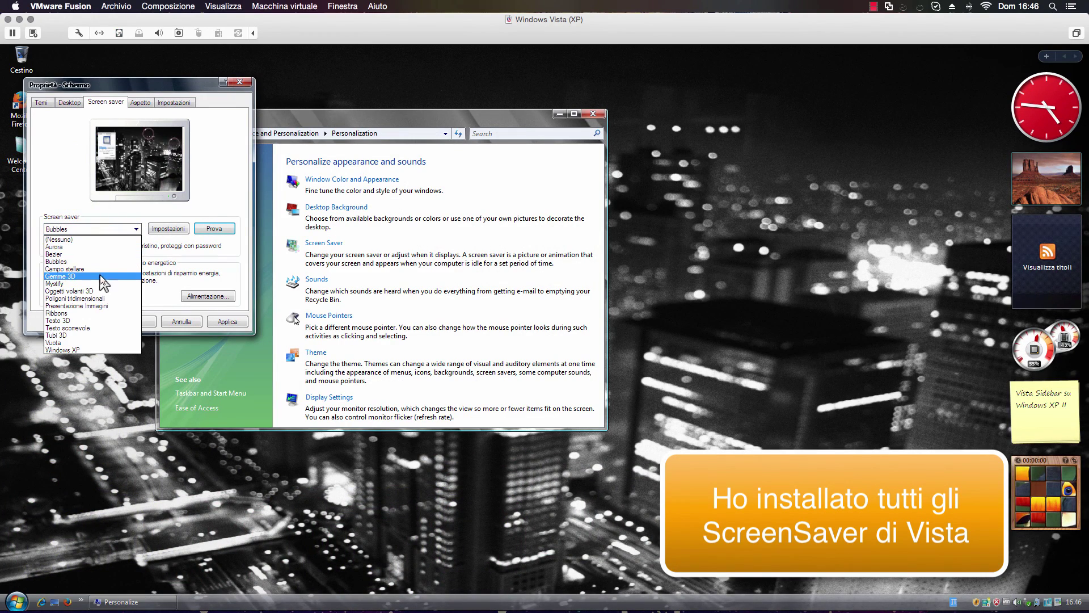
left_click(85, 284)
left_click(213, 229)
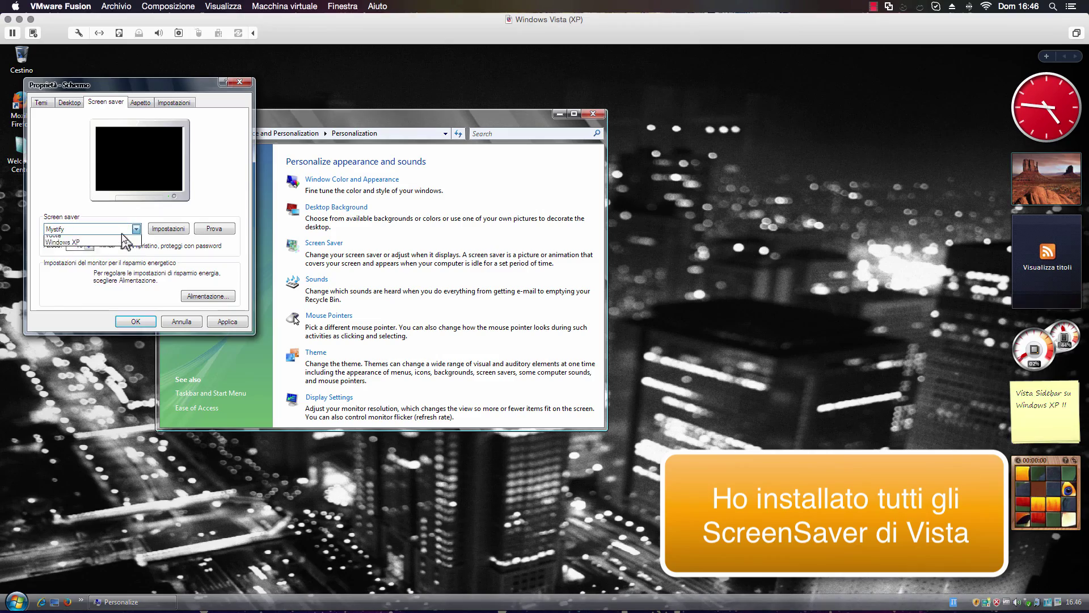
left_click(126, 229)
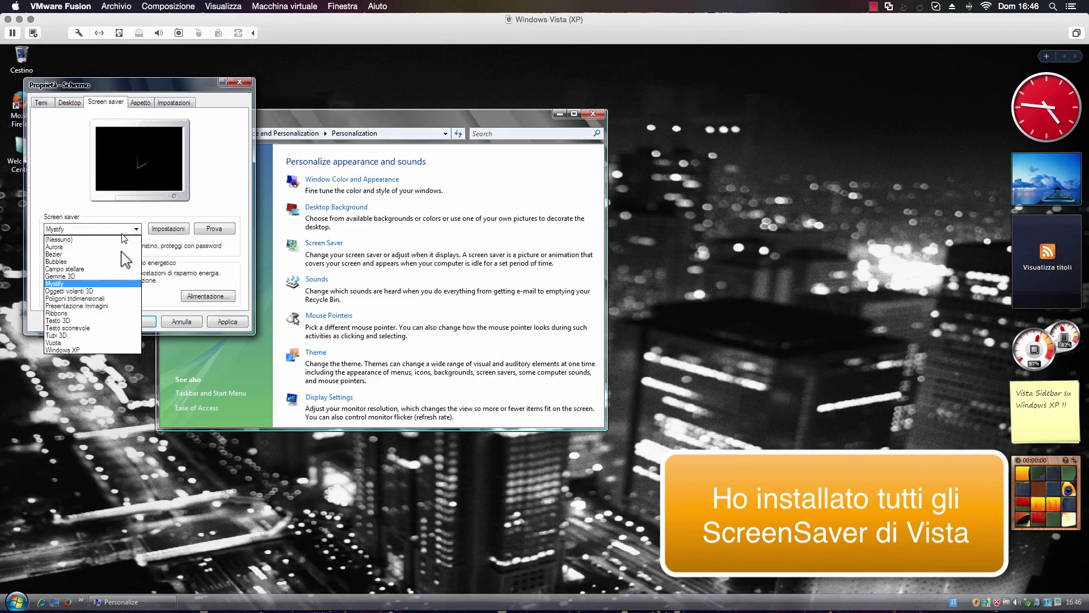
left_click(107, 313)
left_click(214, 228)
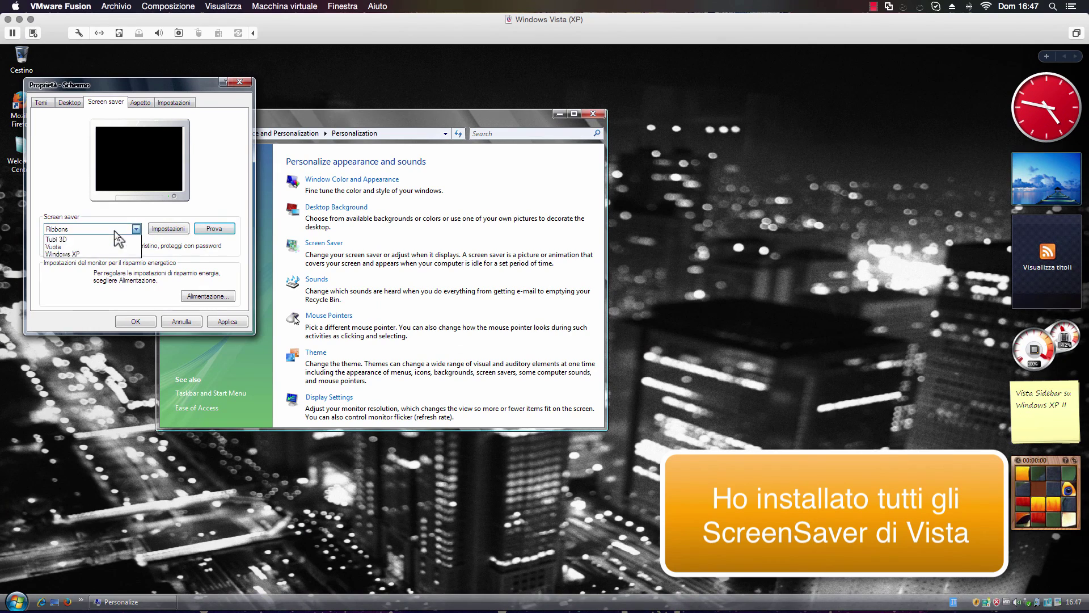
- Select the Windows XP screen saver, test it at full screen, and confirm it as the screen saver
left_click(114, 230)
left_click(98, 349)
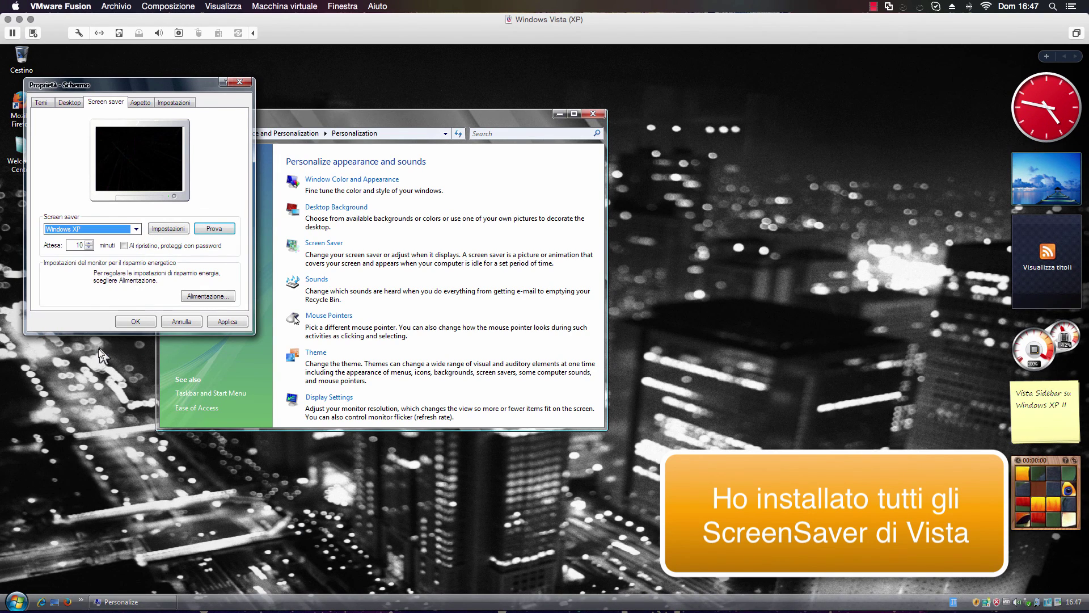
left_click(214, 229)
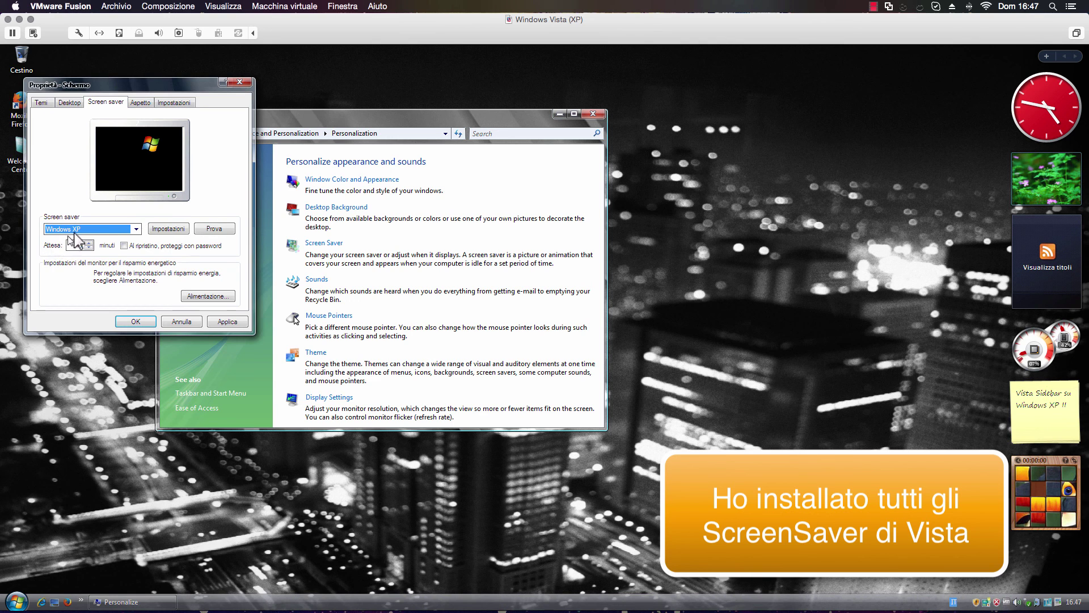
left_click(82, 229)
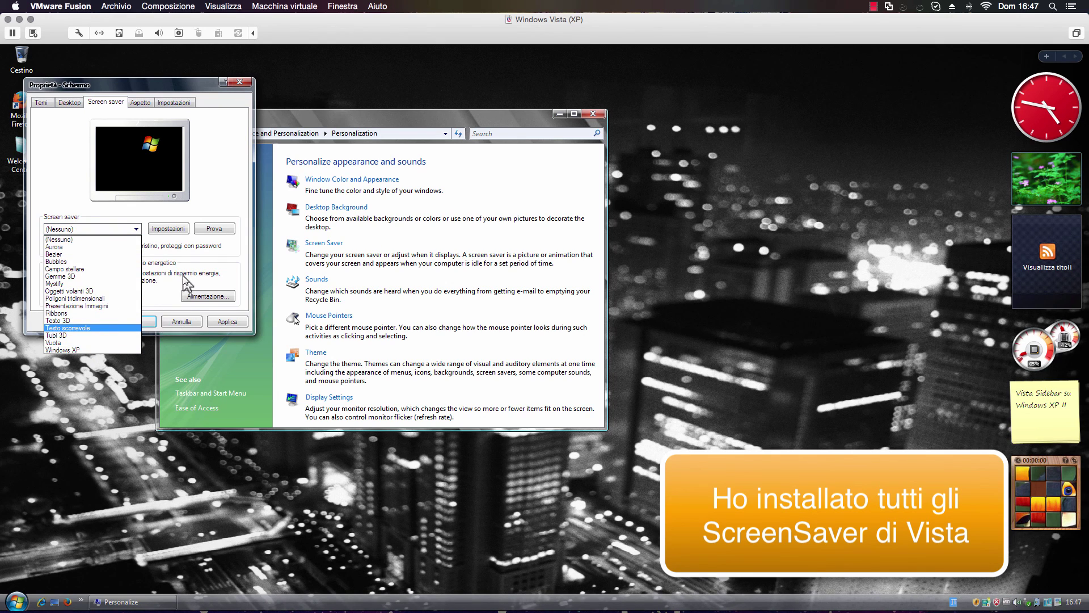
left_click(63, 349)
left_click(152, 321)
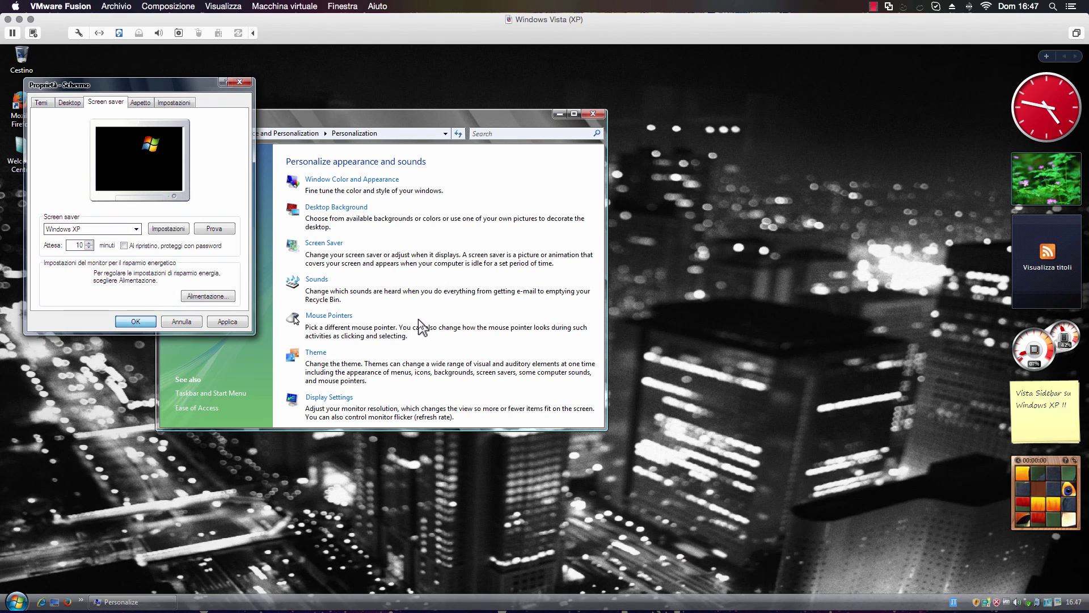
- Open the Sounds settings, go through the events of the Windows Vista sound scheme, and cancel the dialog
left_click(320, 280)
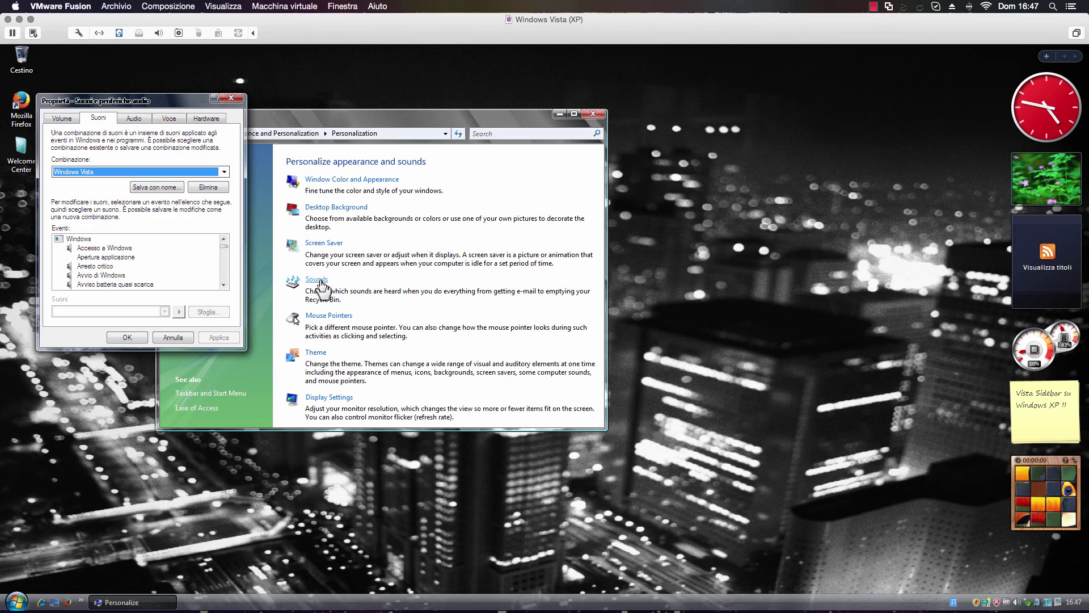
left_click(117, 248)
key("Down")
key("Down")
key("Down")
key("Down")
key("Down")
key("Down")
key("Down")
key("Down")
key("Down")
key("Down")
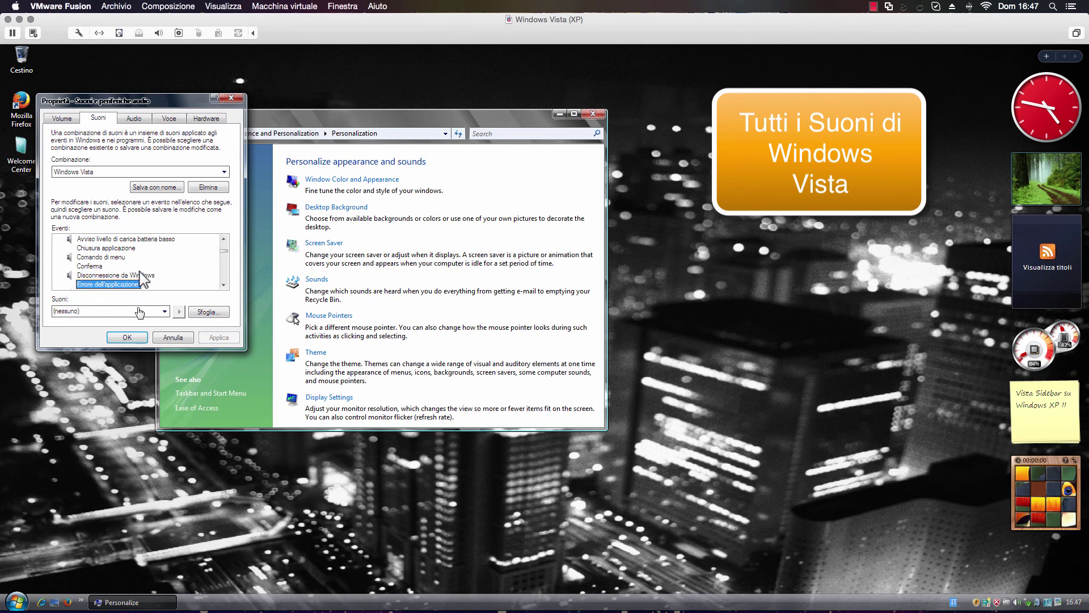
key("Escape")
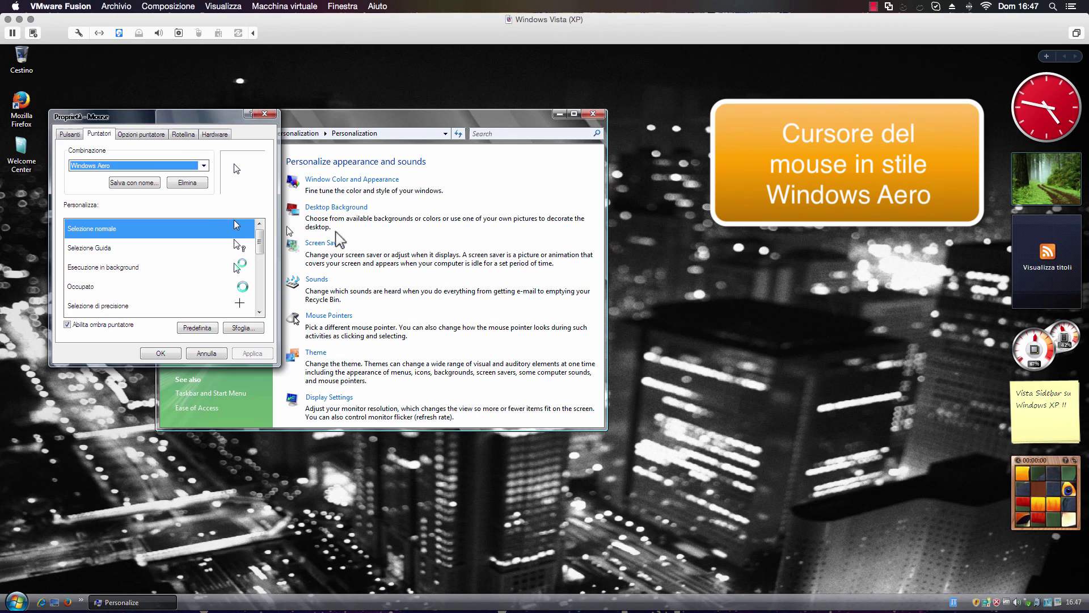
- Browse the mouse pointer schemes, keep Windows Aero selected, and close the mouse properties
left_click(146, 166)
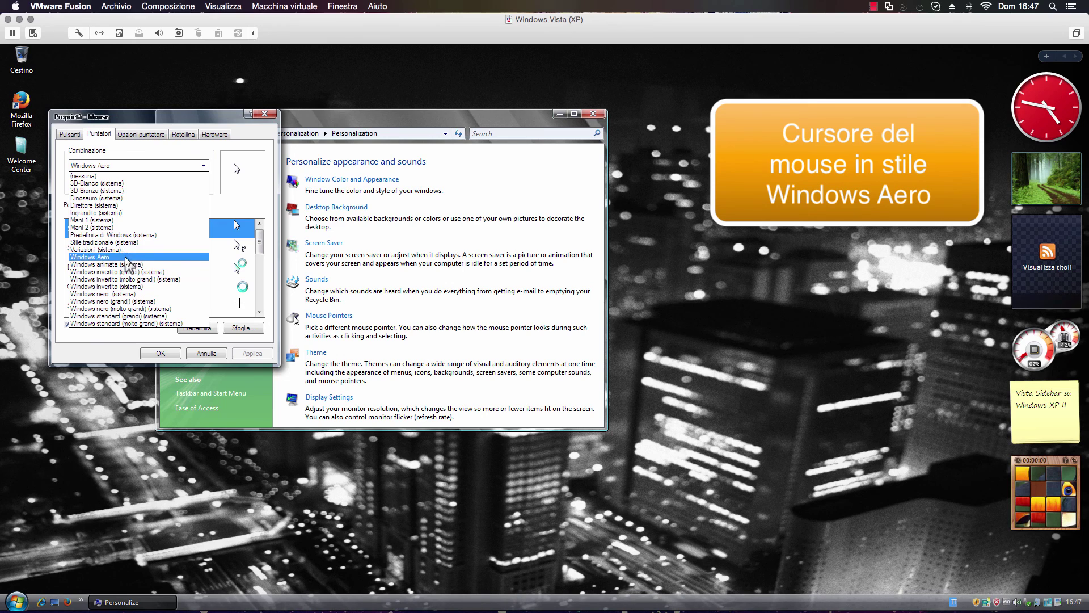
left_click(108, 258)
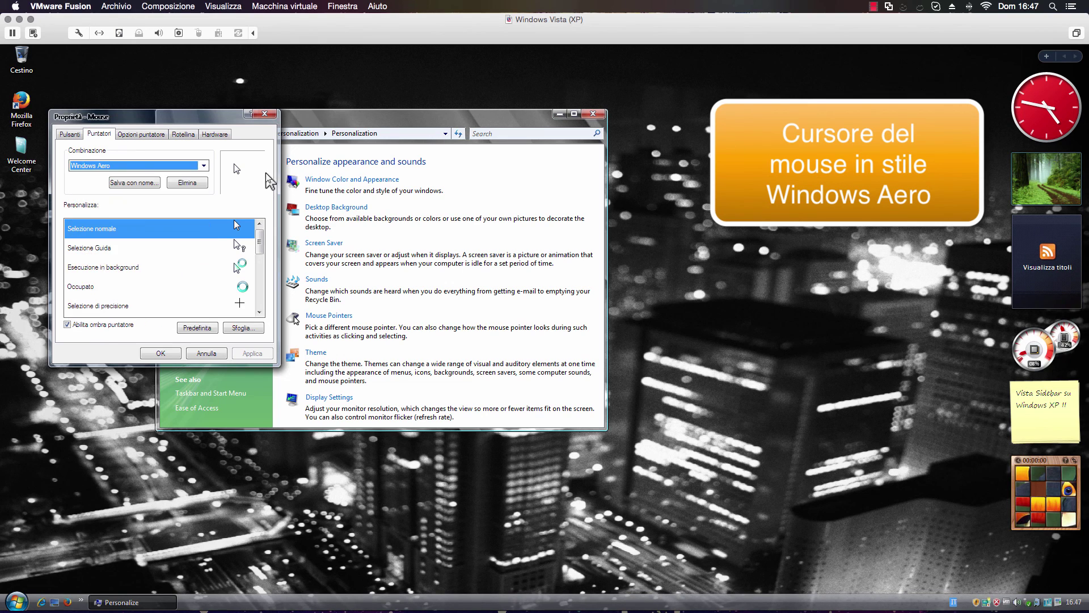
left_click(265, 113)
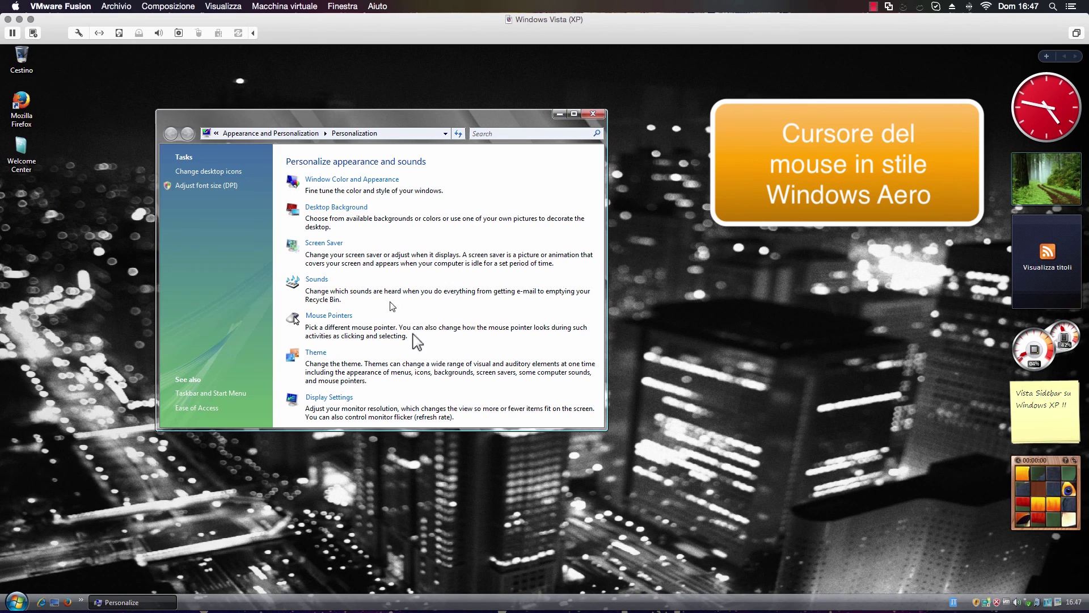
- Examine the Display Settings for resolution and colour depth, confirm the dialog, and close the Personalization window
left_click(343, 399)
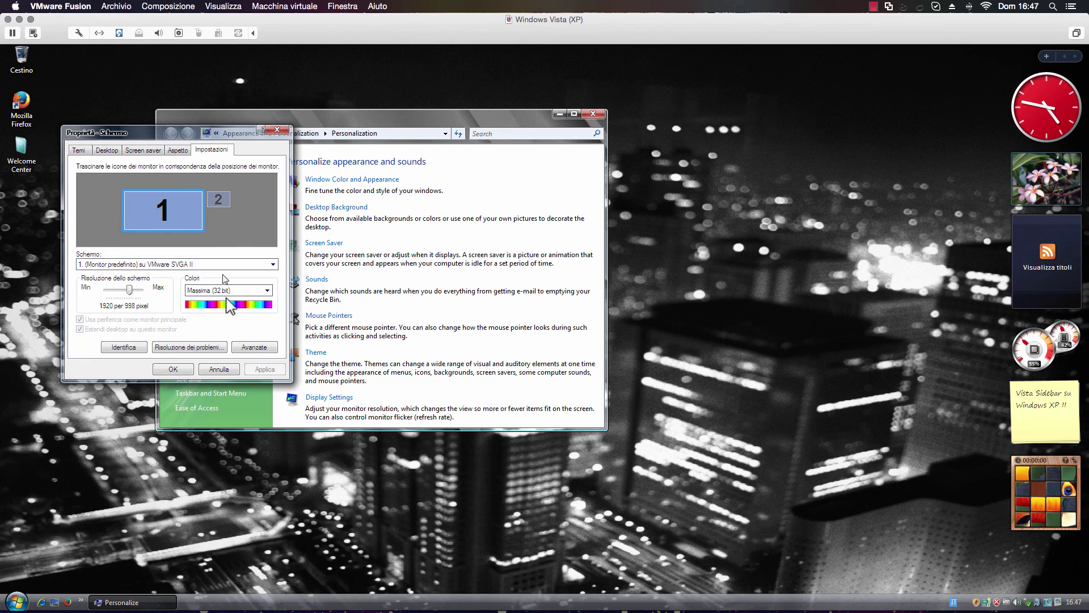
left_click(168, 370)
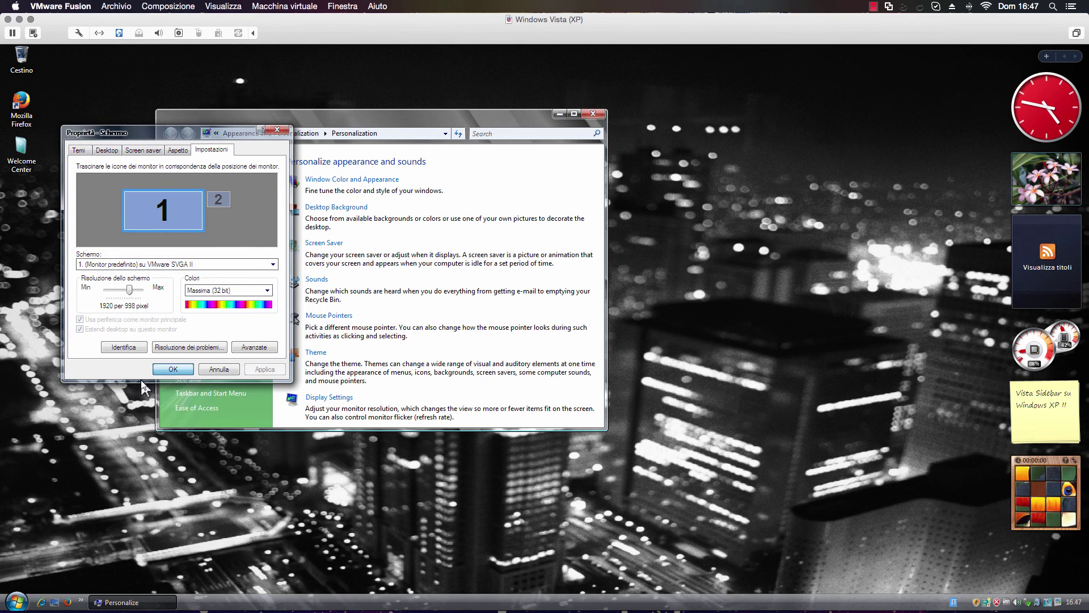
left_click(593, 114)
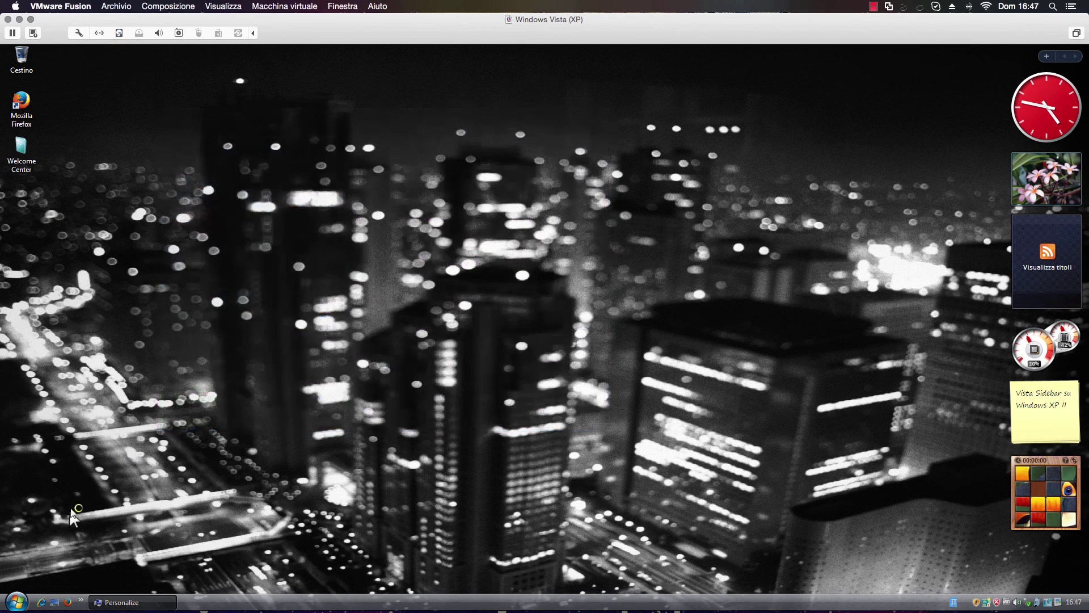
- Show the Vista-style Start menu and display its full list of programs
left_click(17, 600)
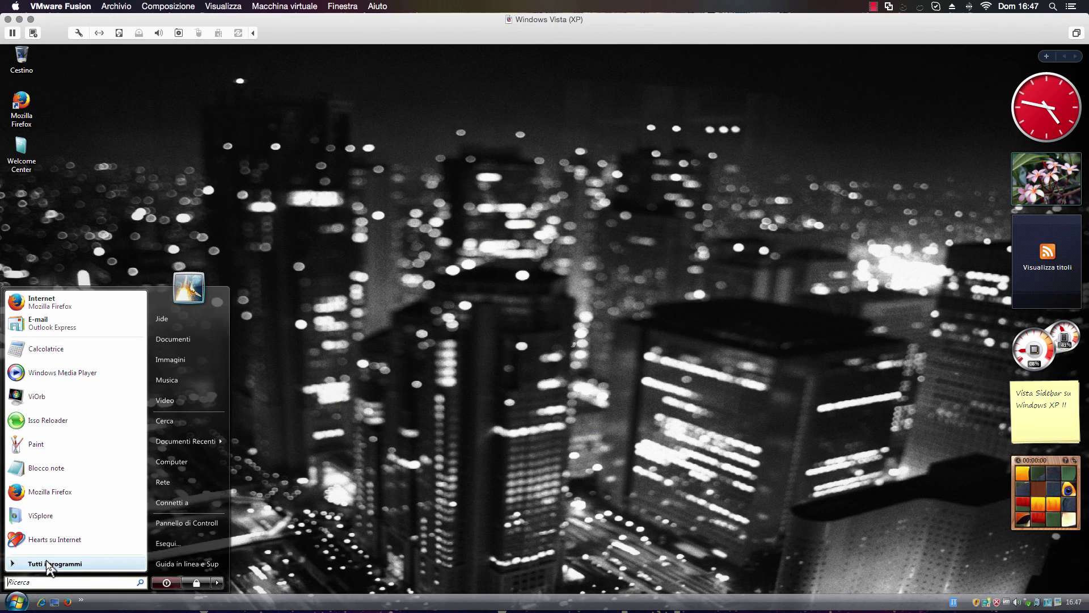
left_click(16, 602)
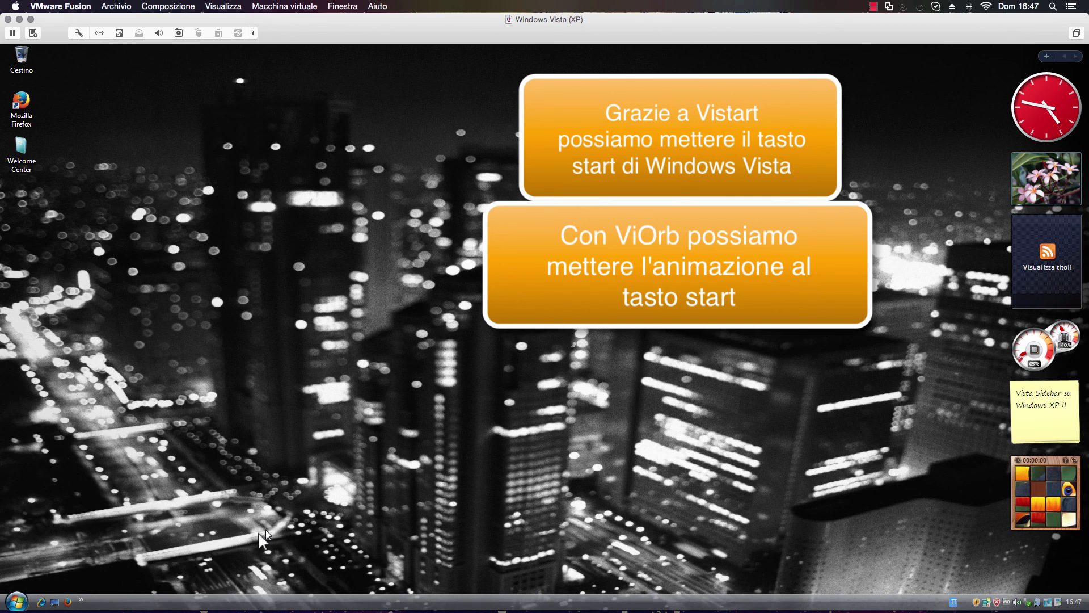
left_click(17, 601)
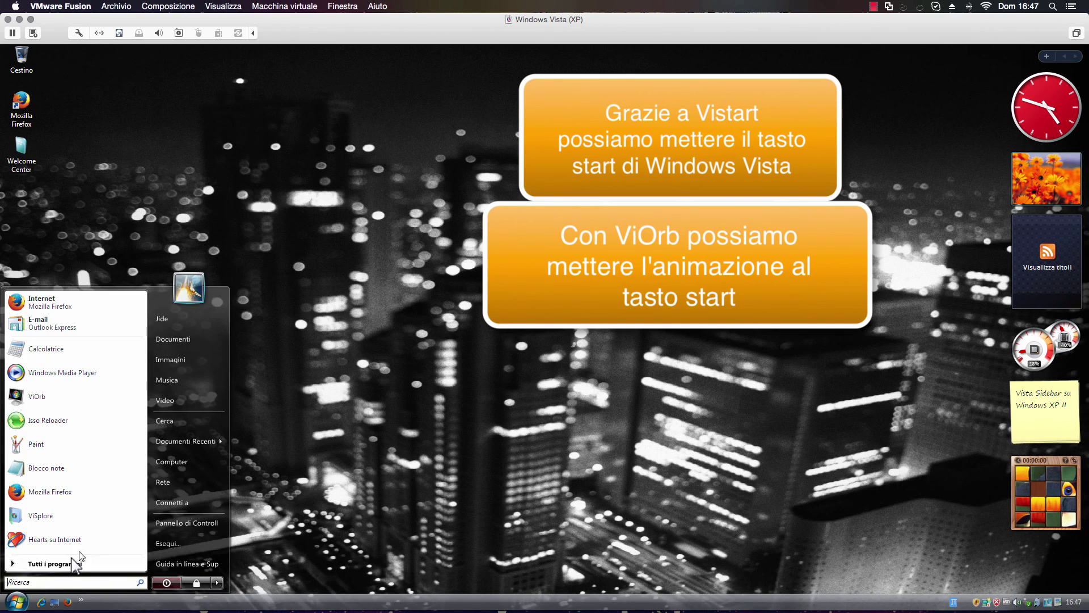
mouse_move(63, 564)
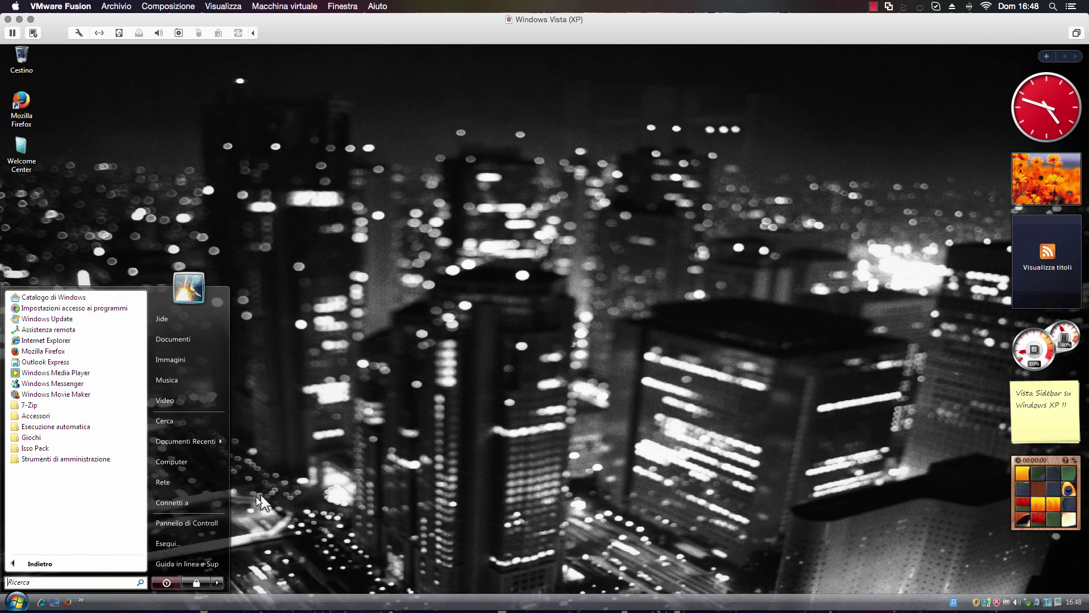
- Shut down the guest Windows with the Spegni power option of the Start menu
left_click(31, 603)
left_click(31, 603)
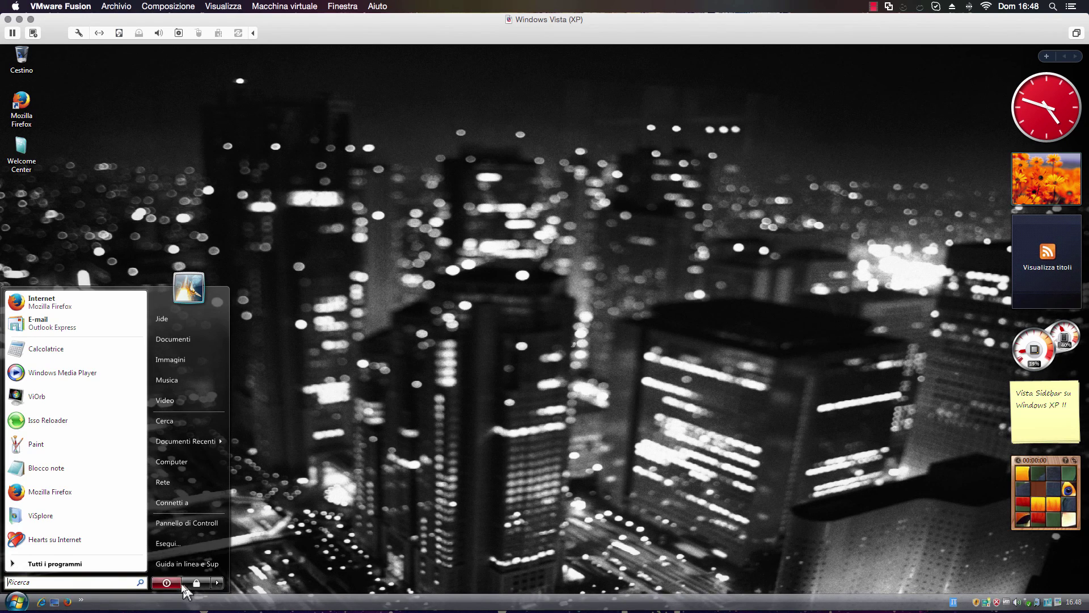
left_click(222, 582)
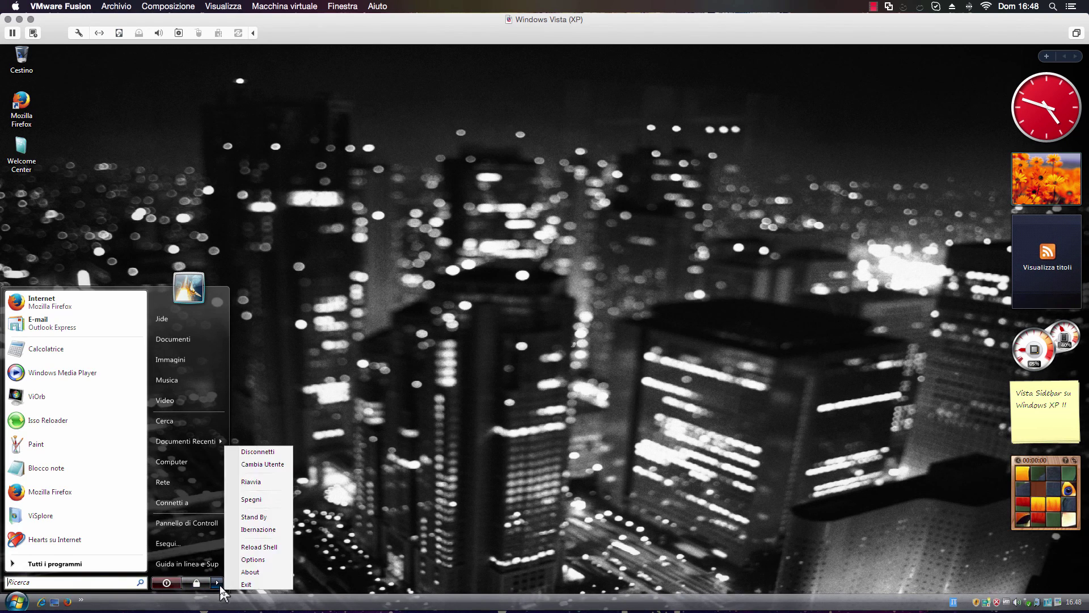
left_click(274, 497)
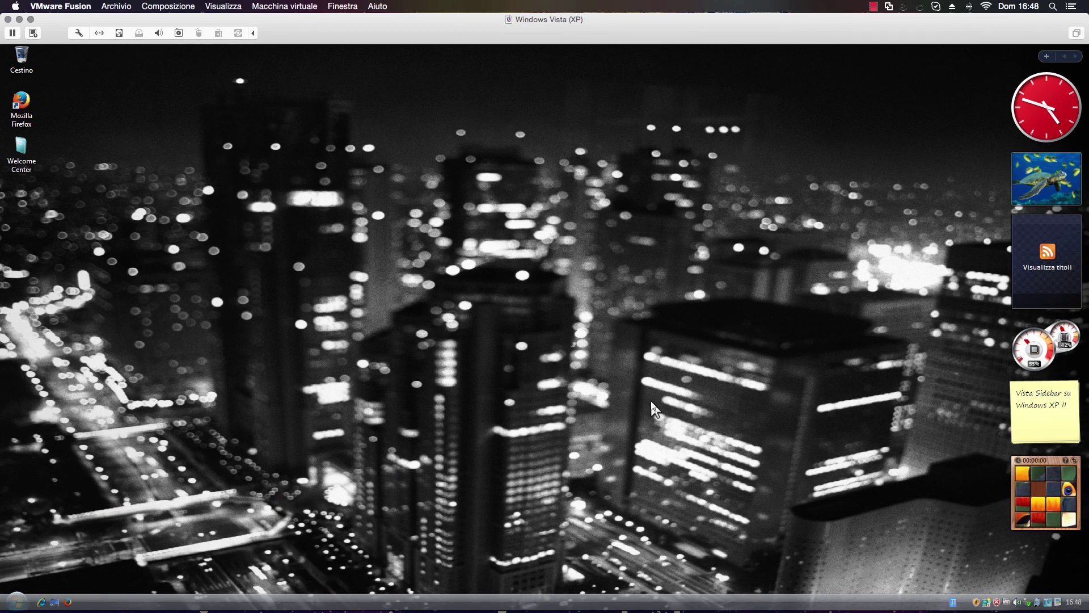